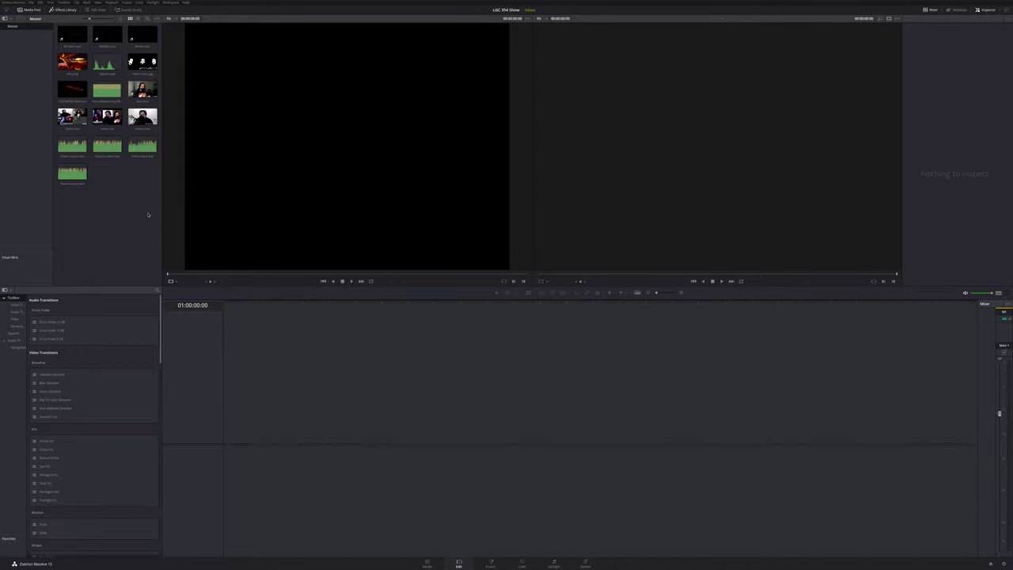
Preview the show recordings, still images, short audio clip and title bumpers among the imported media.
left_click(143, 117)
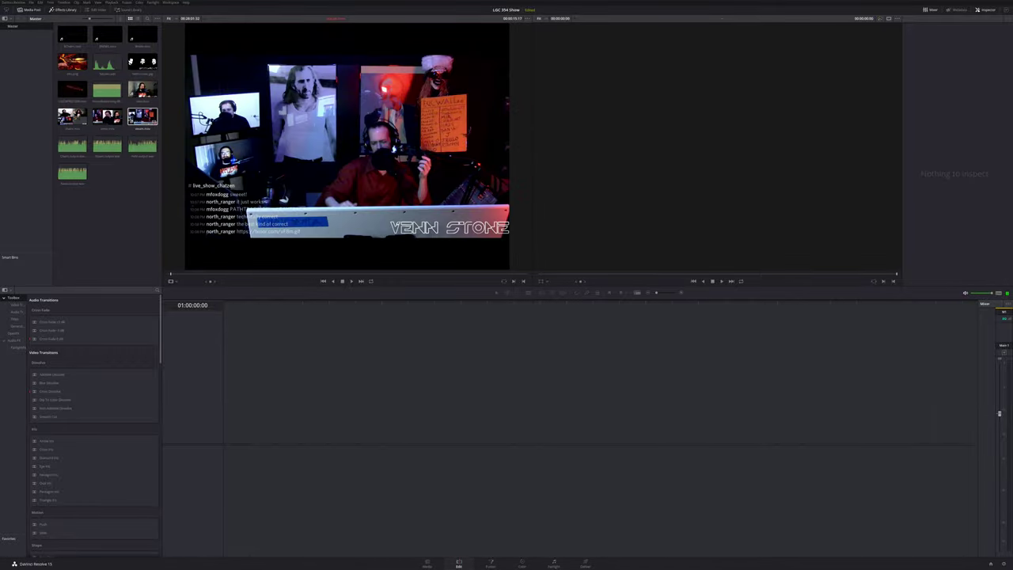
key("Left")
key("Left")
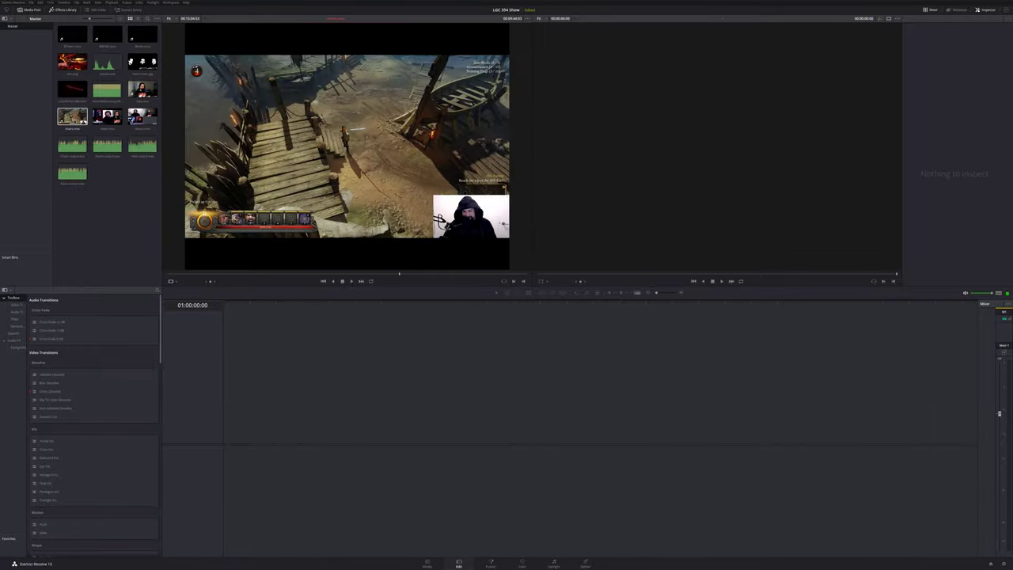
left_click(68, 93)
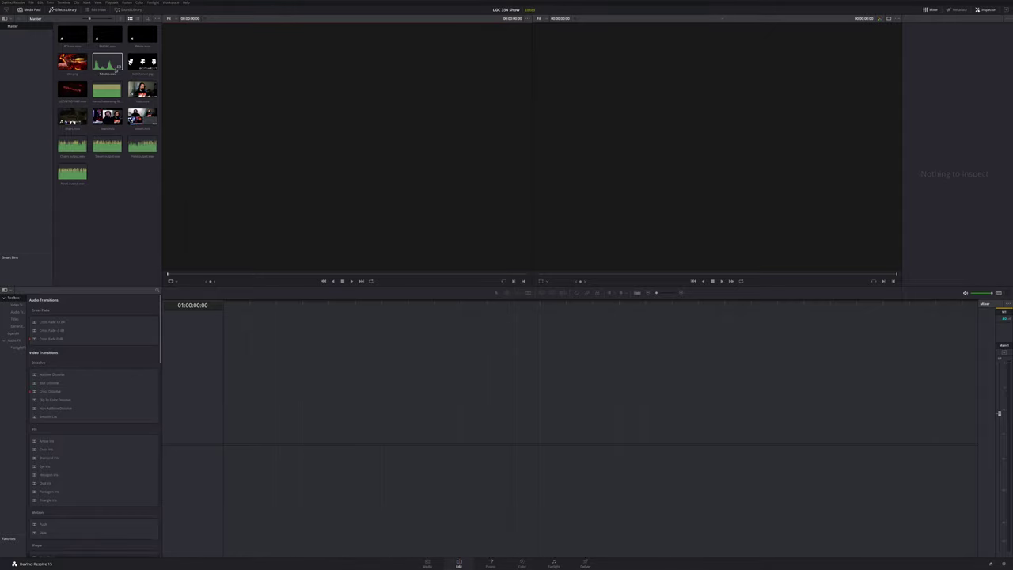
left_click(131, 64)
left_click(142, 89)
left_click(108, 91)
left_click(76, 67)
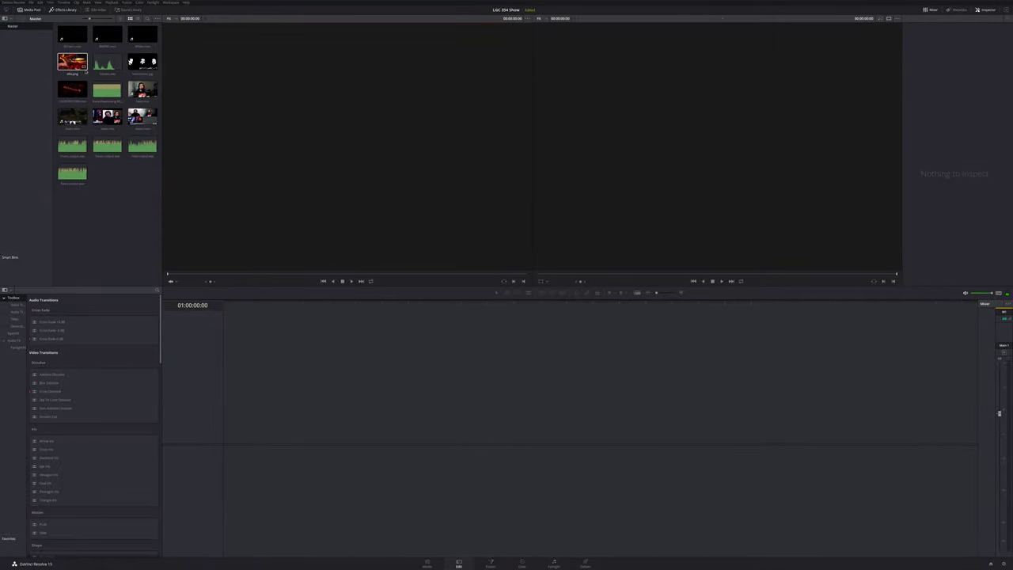
left_click(85, 72)
left_click(72, 35)
left_click(138, 40)
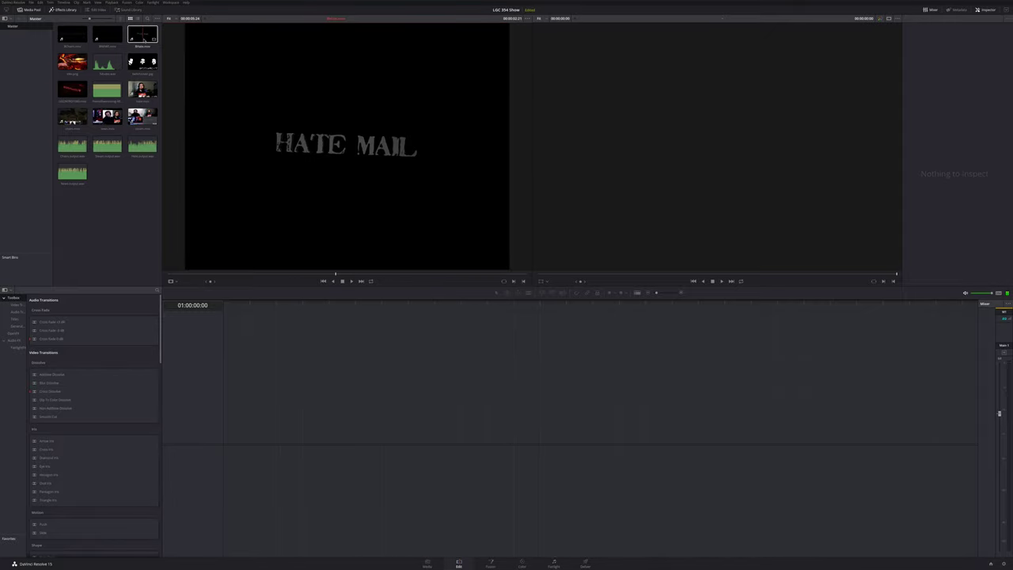
Review the intro clip, the music track, the remaining camera recordings and the separate output audio files.
left_click(76, 62)
key("Right")
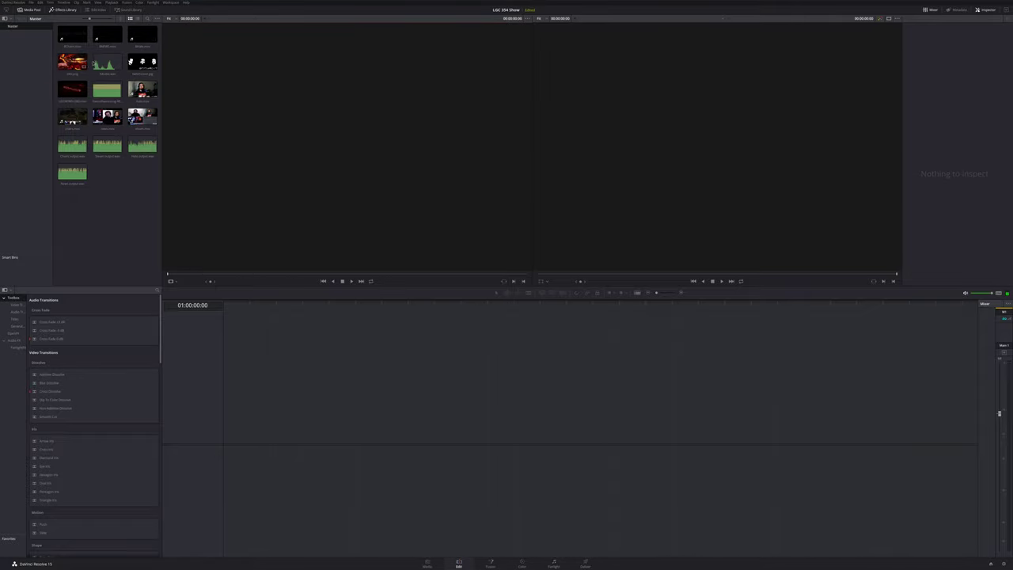
key("Right")
left_click(71, 91)
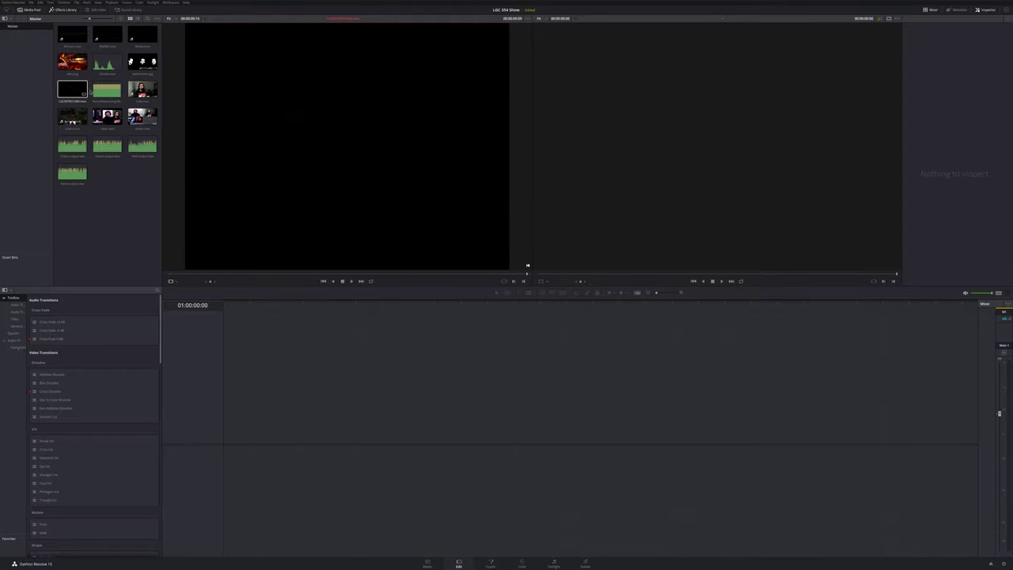
left_click(111, 92)
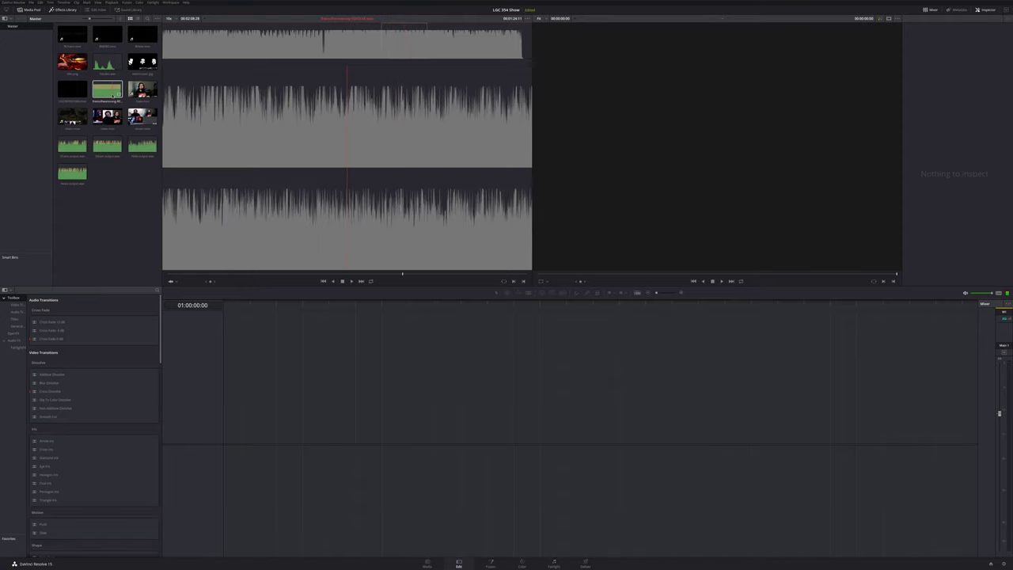
left_click(143, 89)
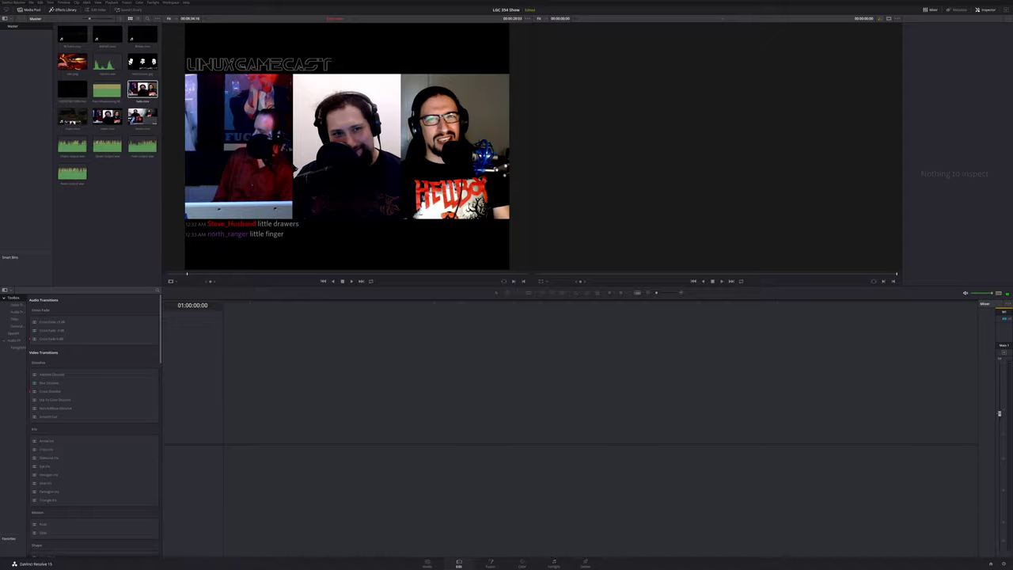
left_click(72, 118)
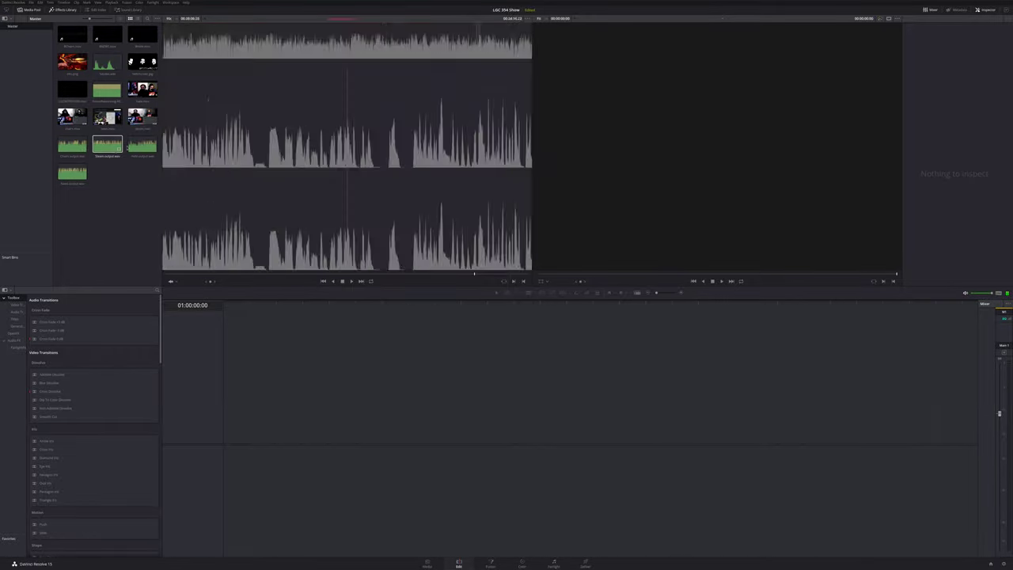
left_click(138, 147)
left_click(71, 170)
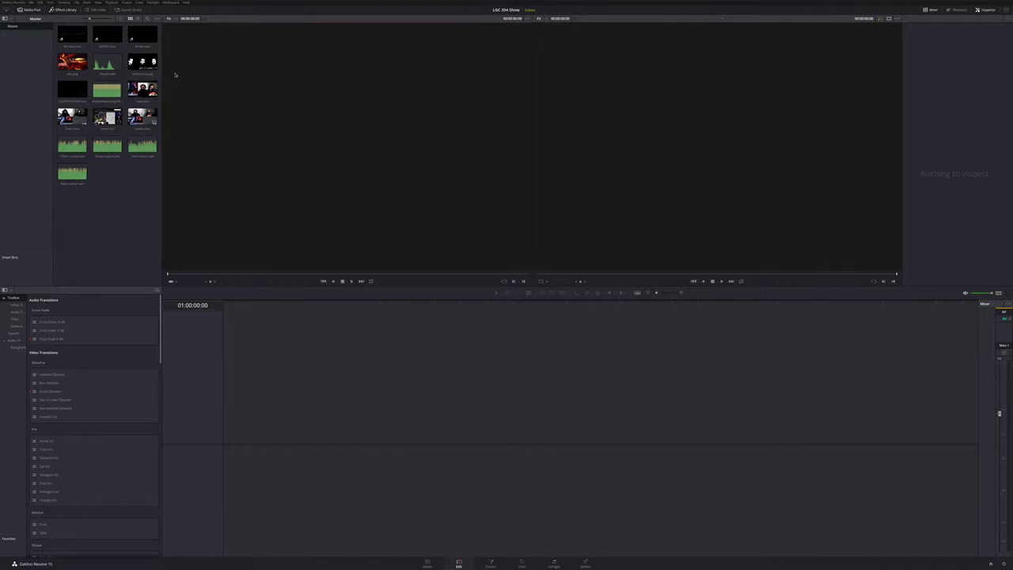
Auto-sync the steam.mov recording with its separate steam output WAV file based on waveform.
left_click(117, 116)
left_click(143, 116)
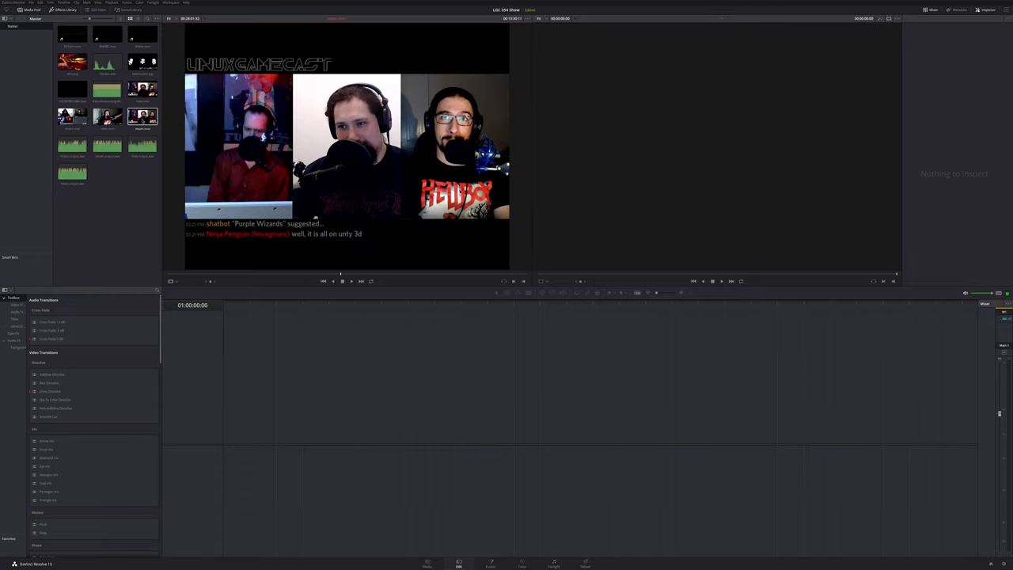
left_click(144, 120)
left_click(119, 152)
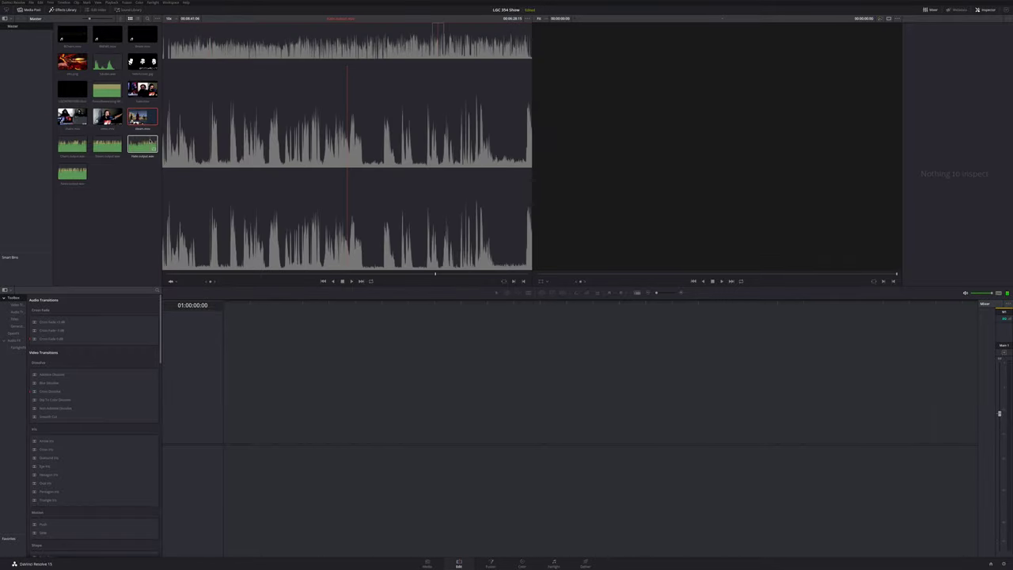
left_click(109, 148, "ctrl")
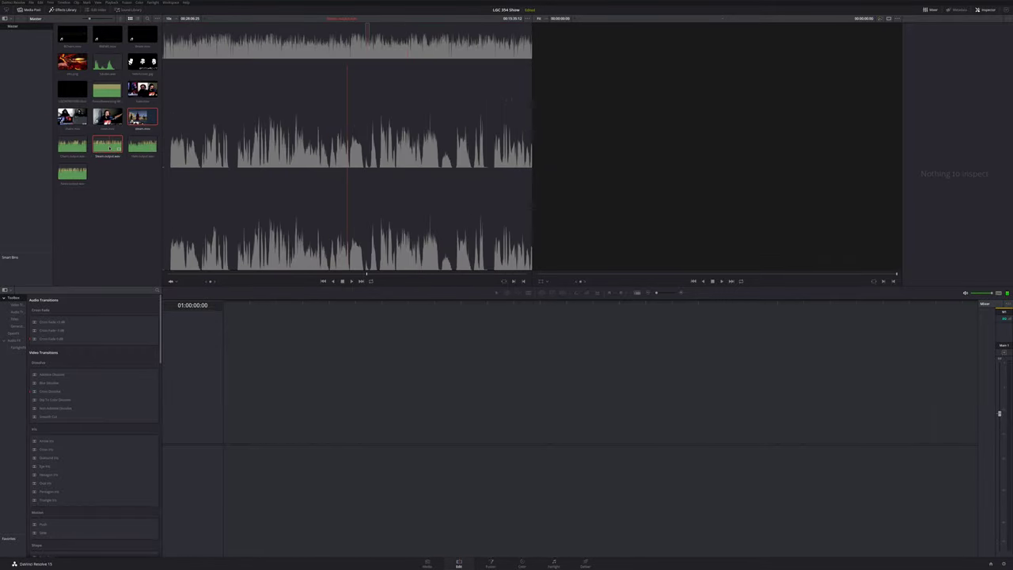
right_click(109, 147)
mouse_move(152, 254)
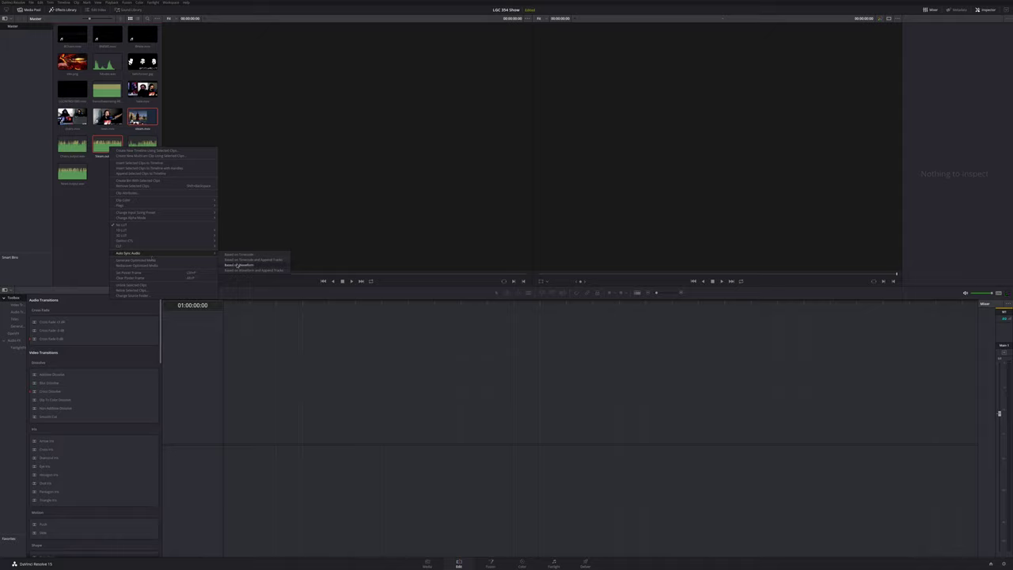
left_click(237, 265)
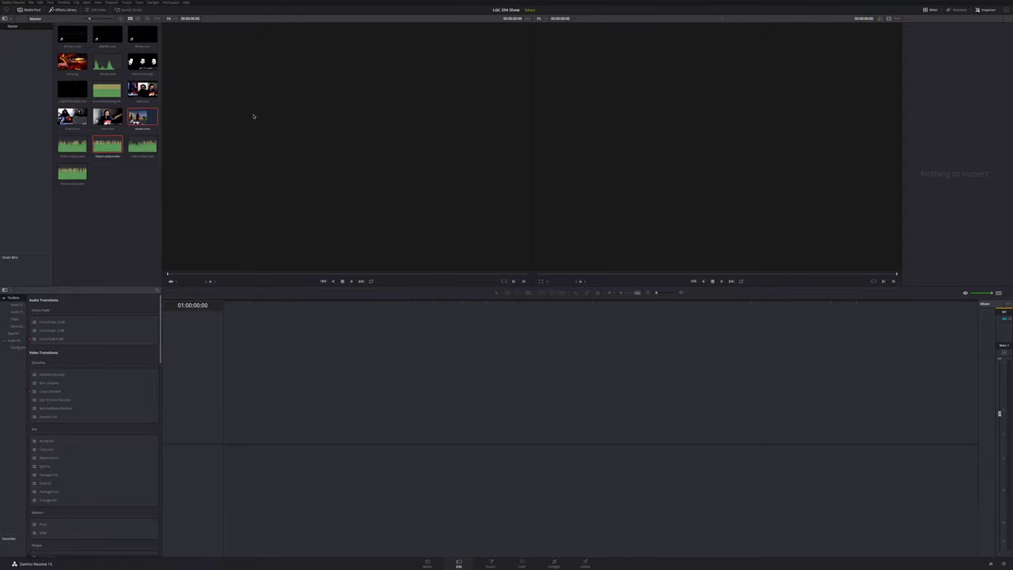
Create a timeline from the synced steam.mov clip and align the clip with the timeline's start.
left_click(142, 145)
left_click(142, 116)
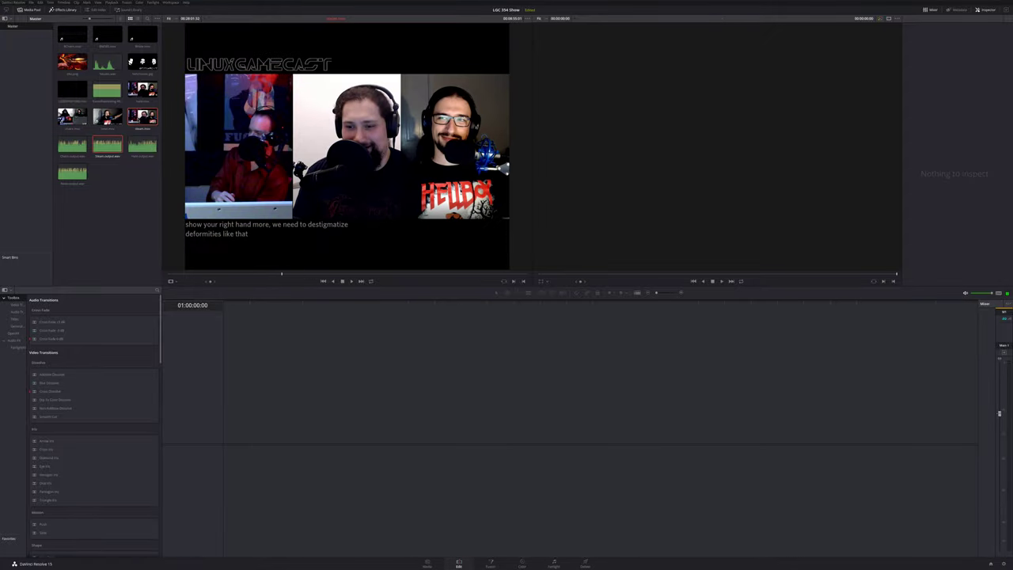
left_click(118, 193)
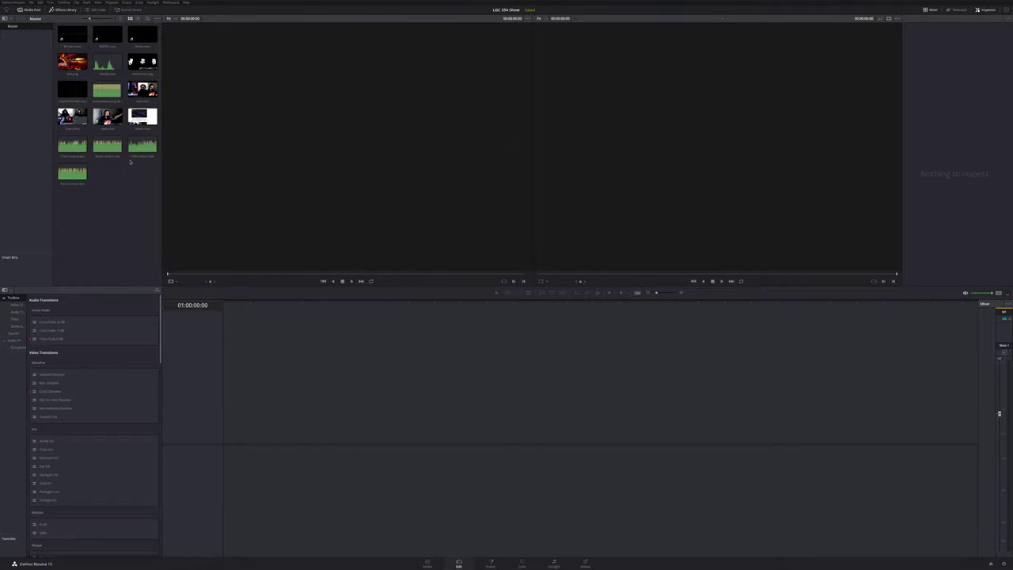
left_click(107, 145)
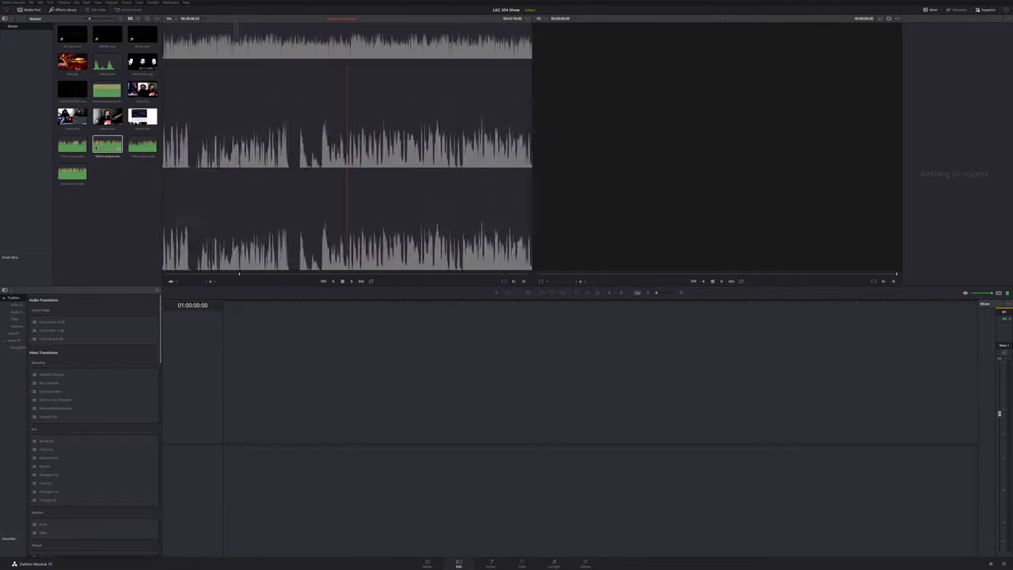
left_click(142, 116)
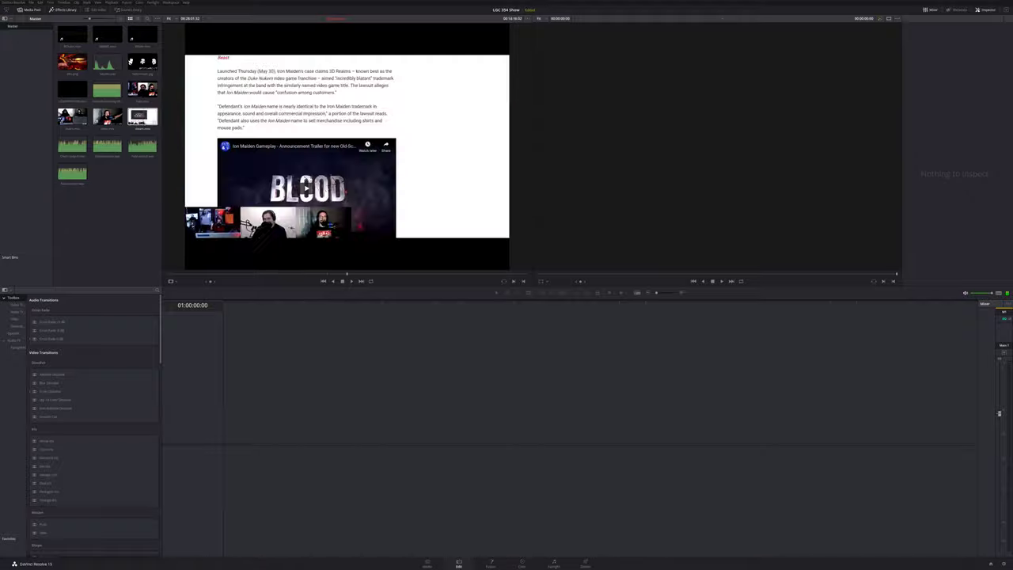
left_click(117, 146)
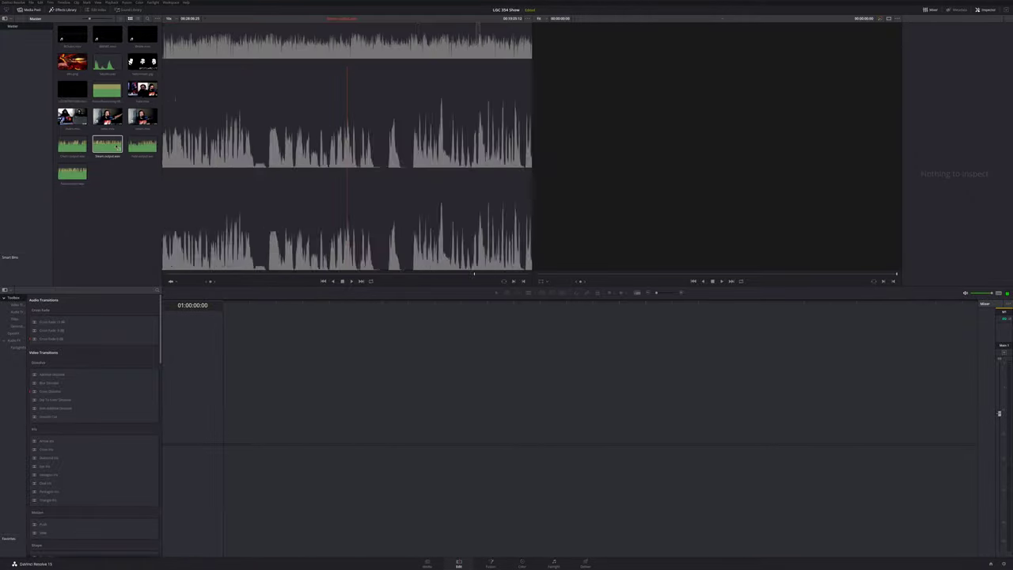
left_click_drag(142, 117, 249, 427)
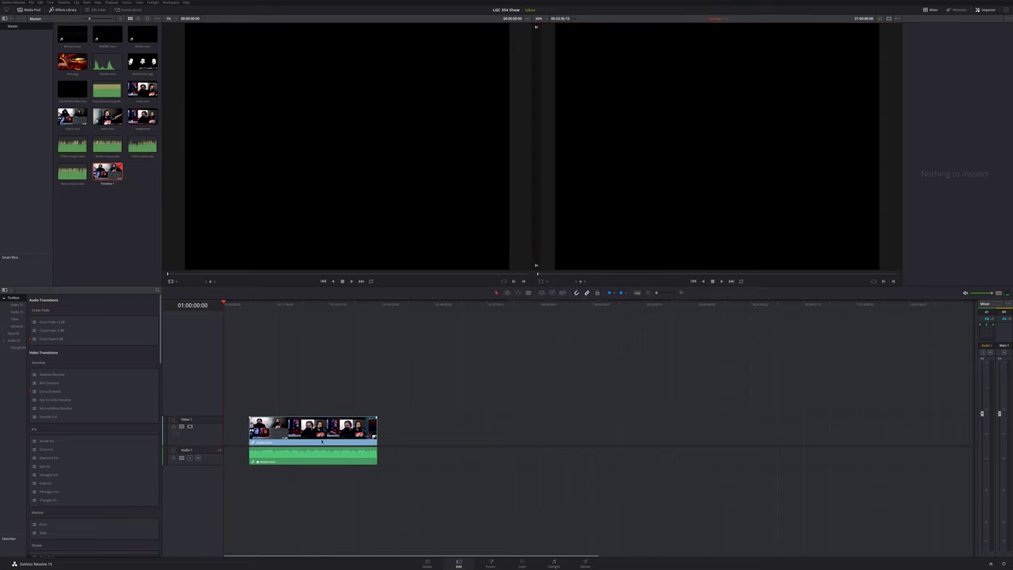
left_click_drag(337, 434, 309, 439)
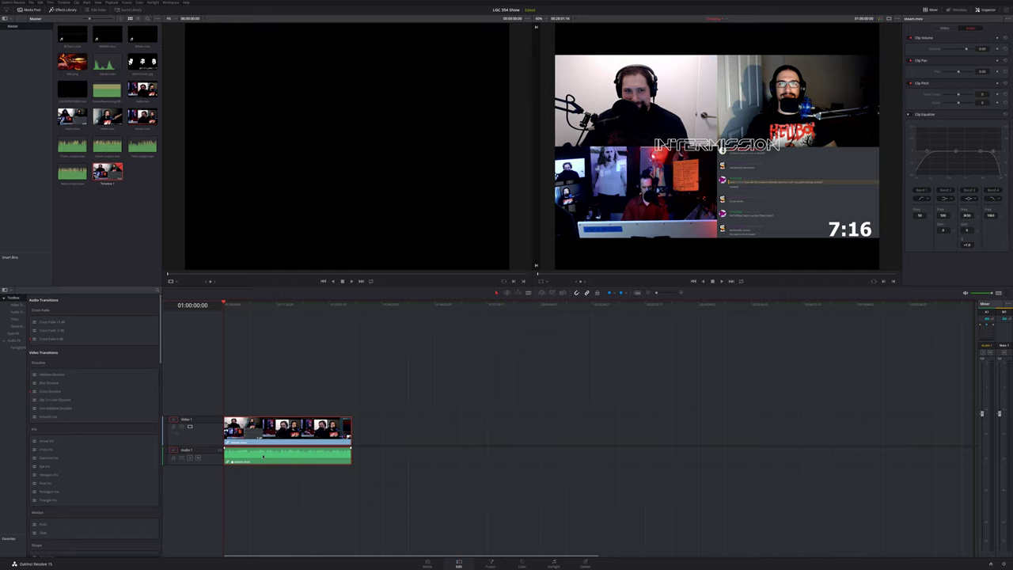
Examine the closing minutes of the steam.mov clip on the timeline, scrubbing up to about 01:27:46:11.
scroll(283, 442, "up", 5)
scroll(274, 444, "down", 2)
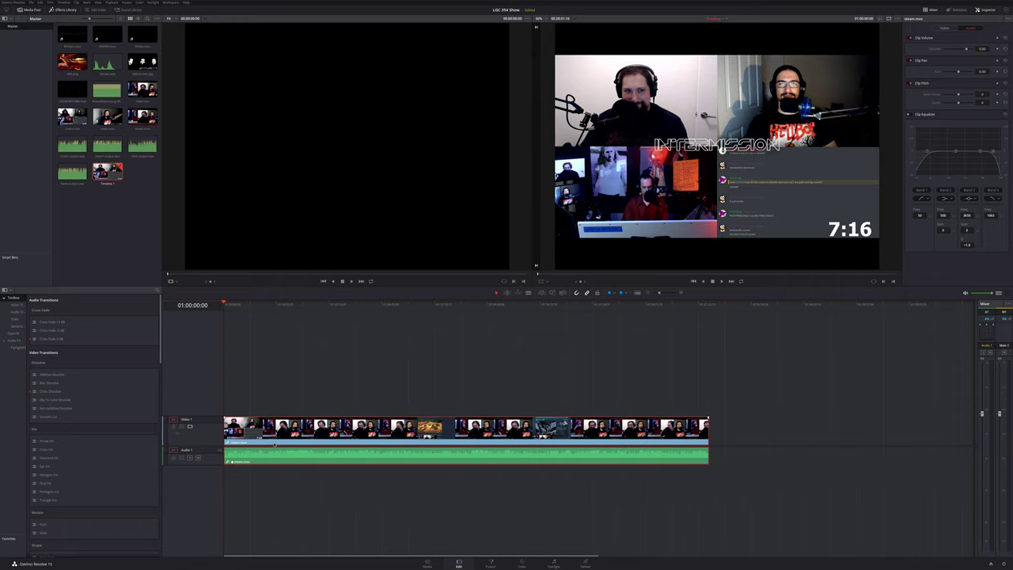
scroll(274, 445, "down", 4)
scroll(275, 445, "up", 4)
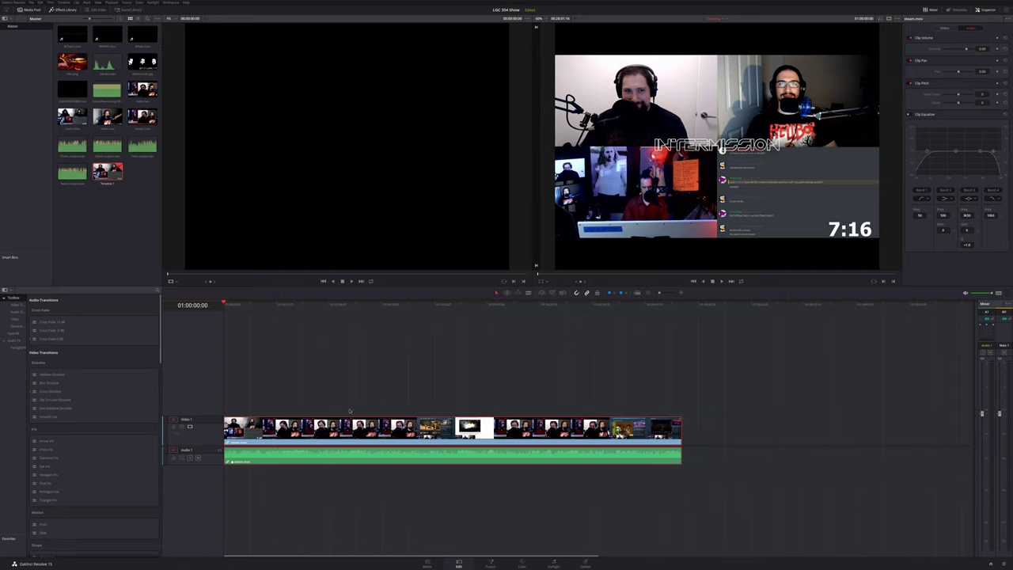
left_click_drag(619, 307, 637, 304)
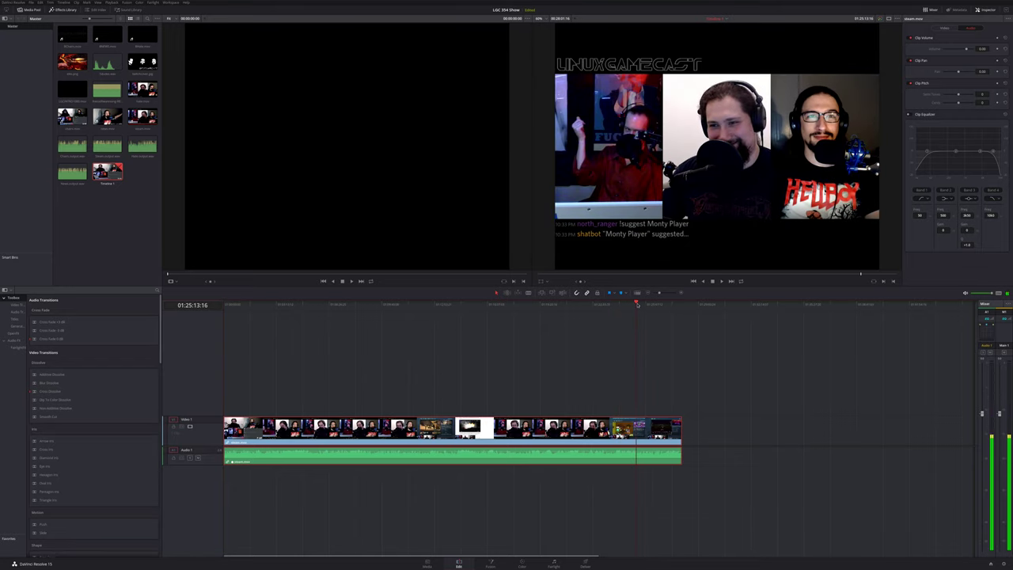
left_click_drag(640, 306, 677, 312)
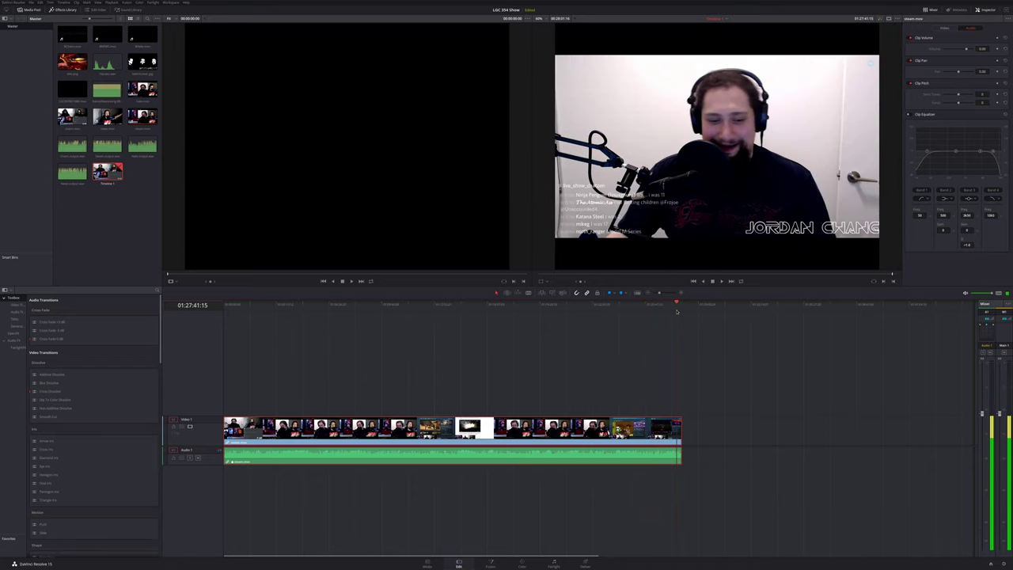
scroll(666, 432, "up", 3)
scroll(665, 433, "up", 3)
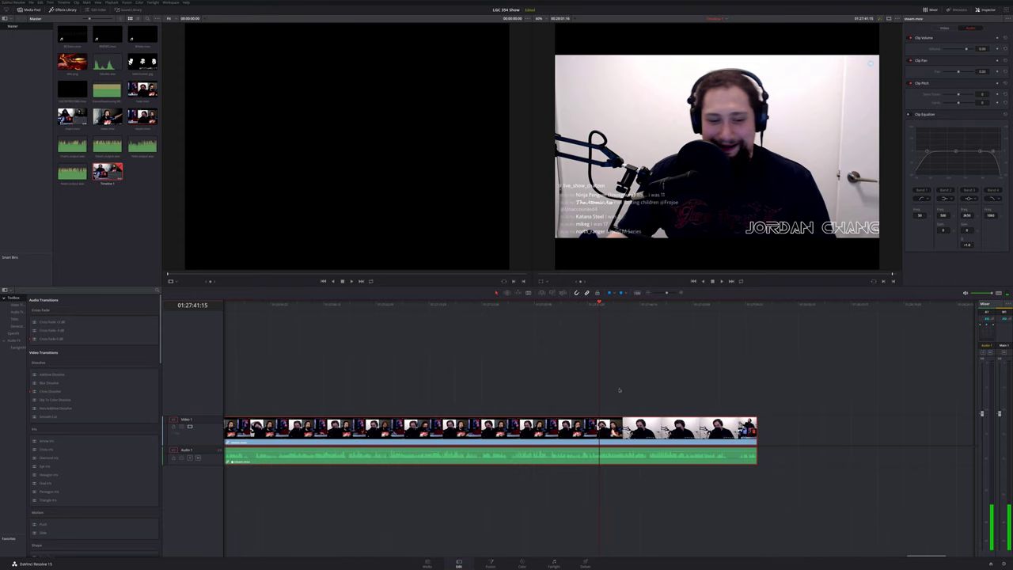
left_click(617, 304)
mouse_move(617, 304)
left_mouse_down()
mouse_move(647, 307)
mouse_move(637, 306)
left_mouse_up()
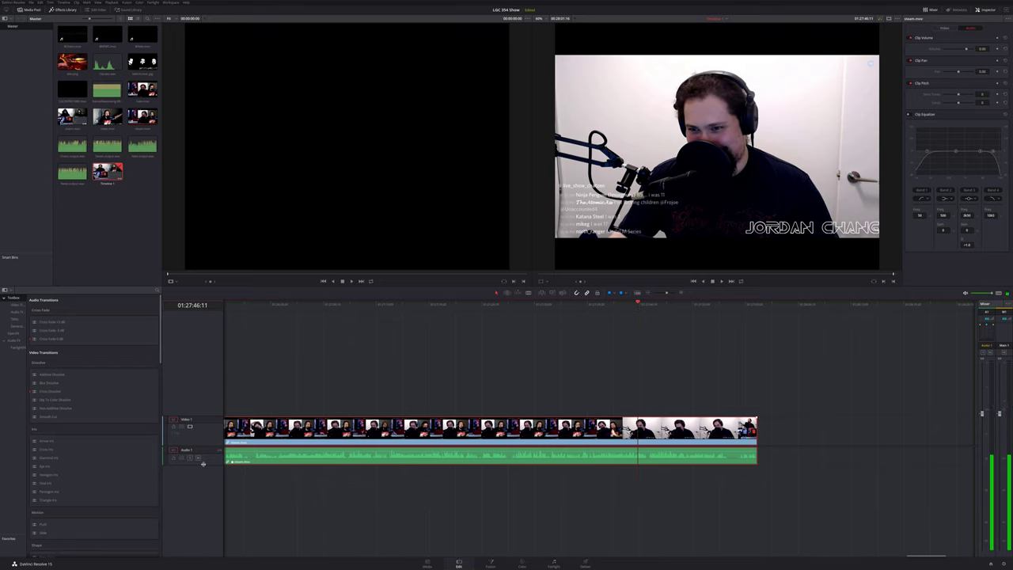
Enlarge the Audio 1 track for a taller waveform and place the playhead at 01:27:42:11.
left_click_drag(203, 464, 201, 481)
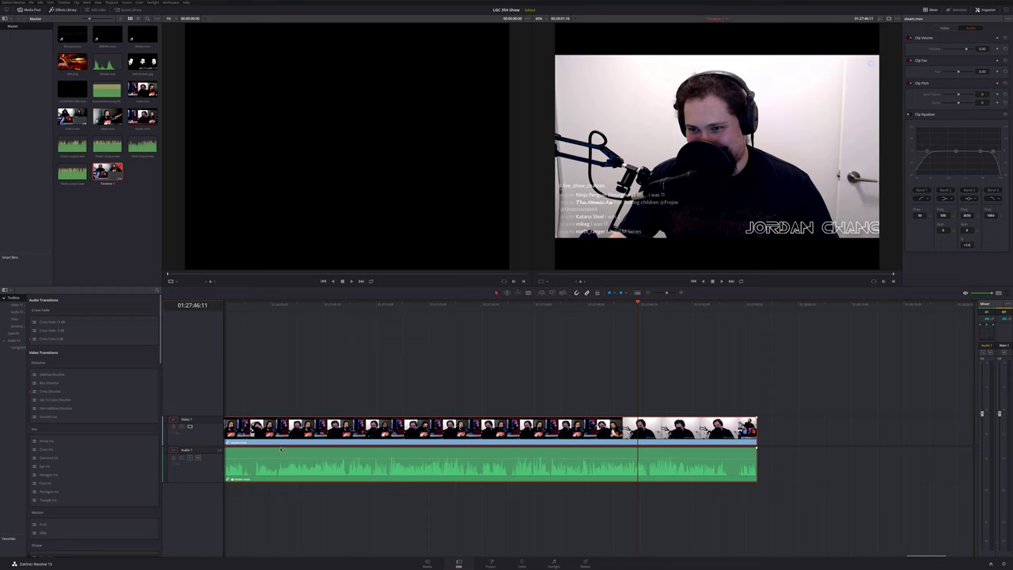
left_click_drag(626, 305, 585, 307)
key("ctrl+equal")
key("ctrl+equal")
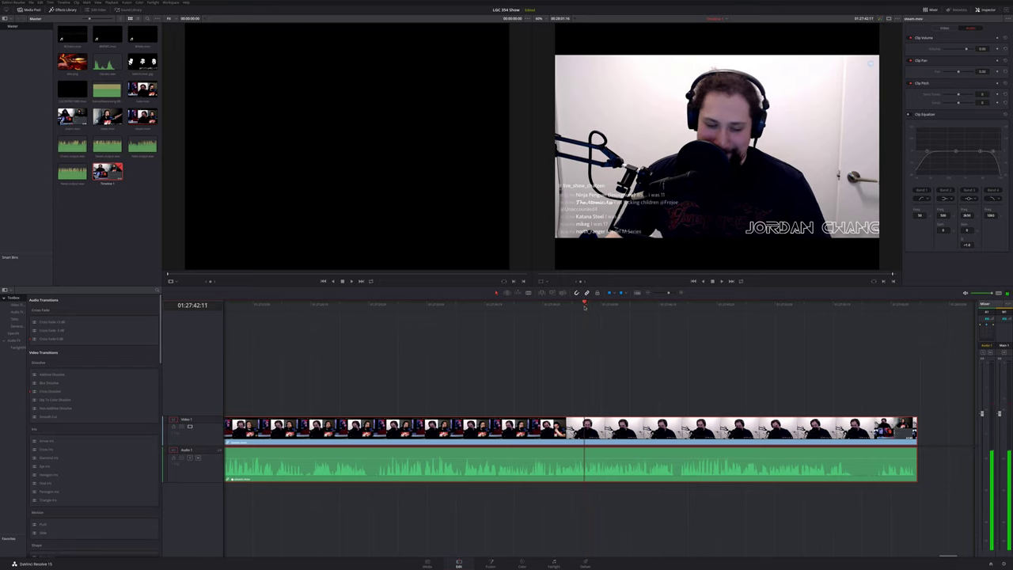
Unlink the steam.mov clip's video and audio, and select only its audio part on Audio 1.
right_click(562, 470)
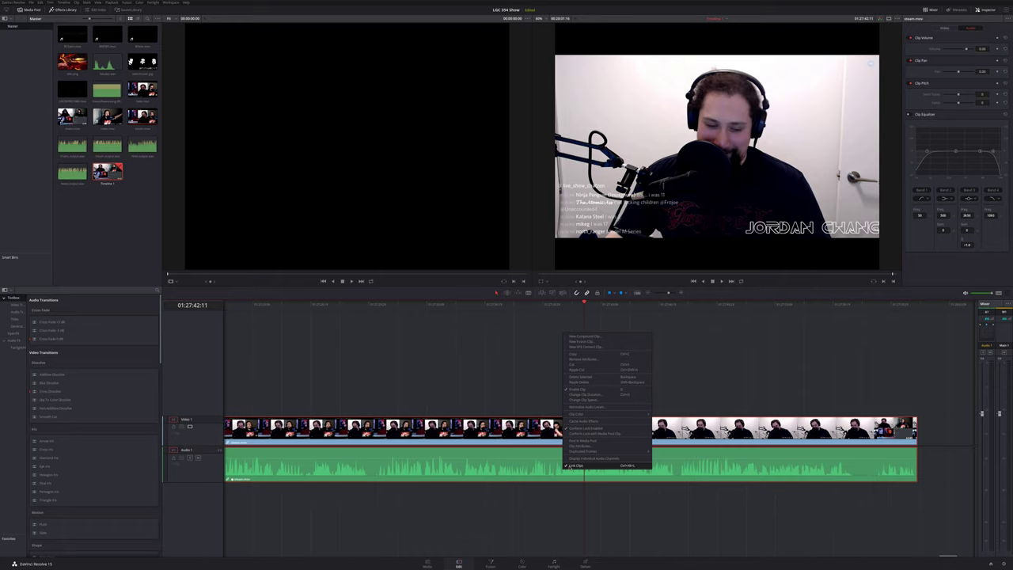
left_click(574, 465)
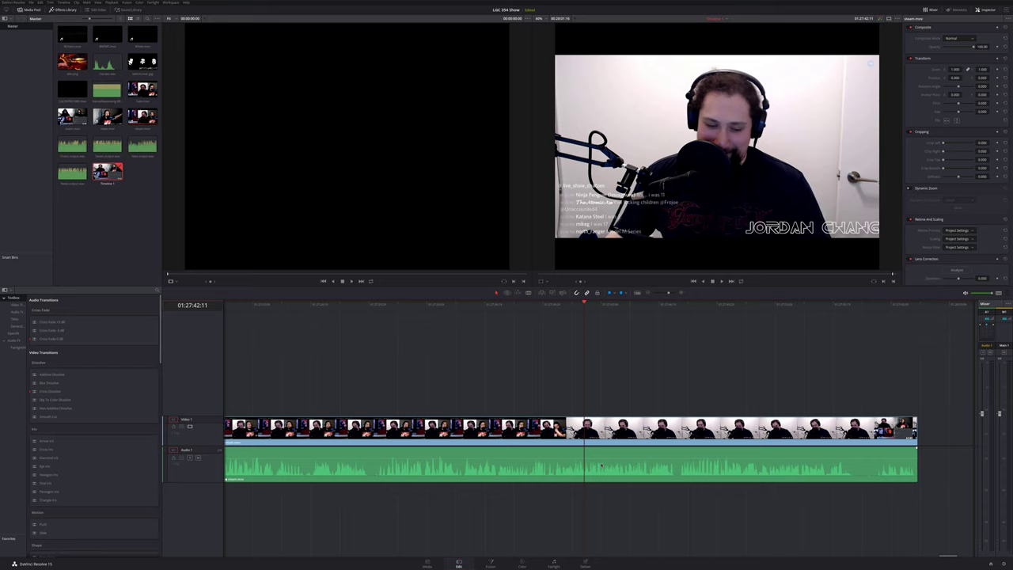
scroll(637, 473, "up", 2)
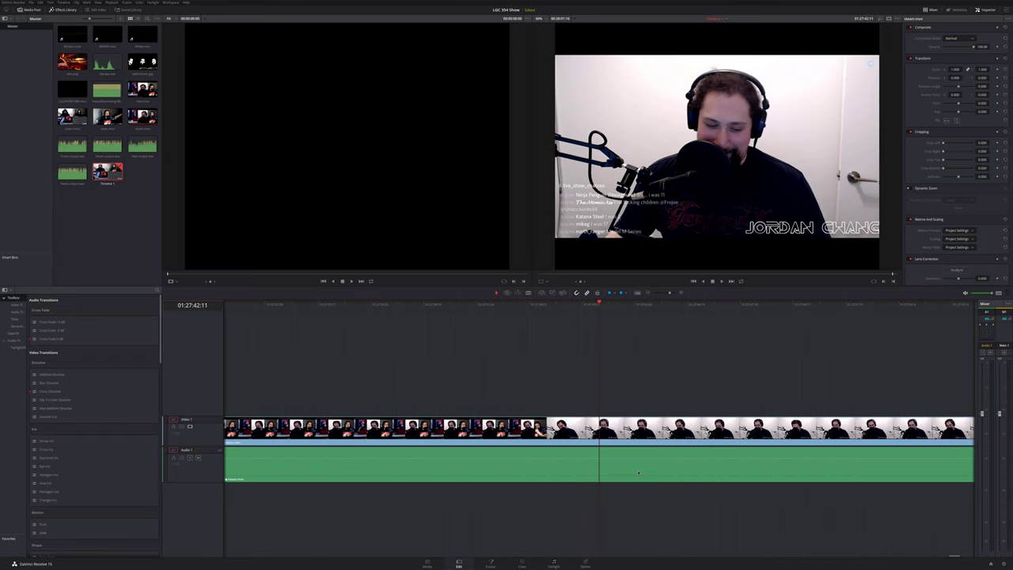
left_click(568, 470)
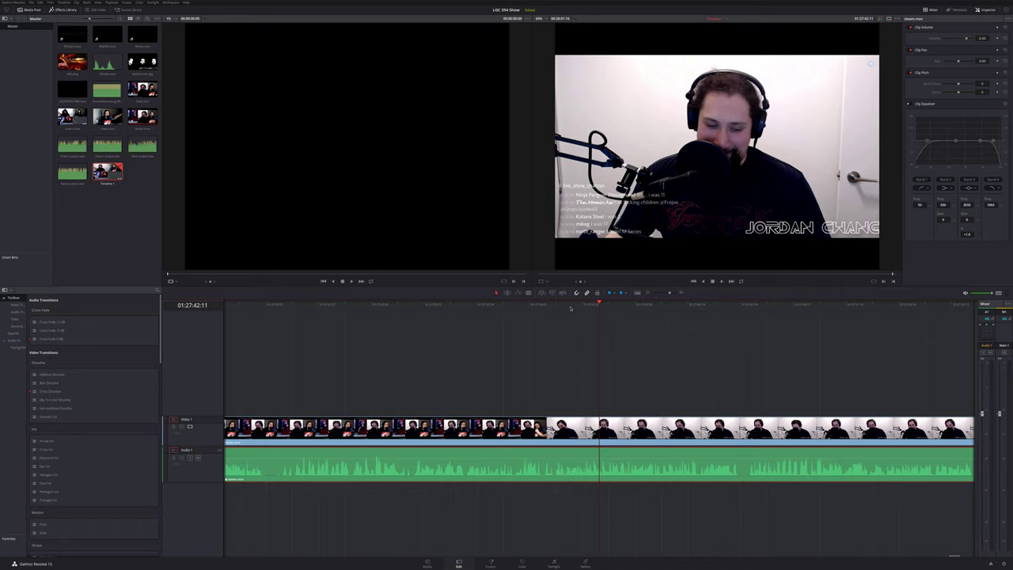
With snapping off, shift the unlinked steam.mov audio slightly later against the video, and check the sync around 01:27:42:12.
left_click_drag(553, 471, 563, 473)
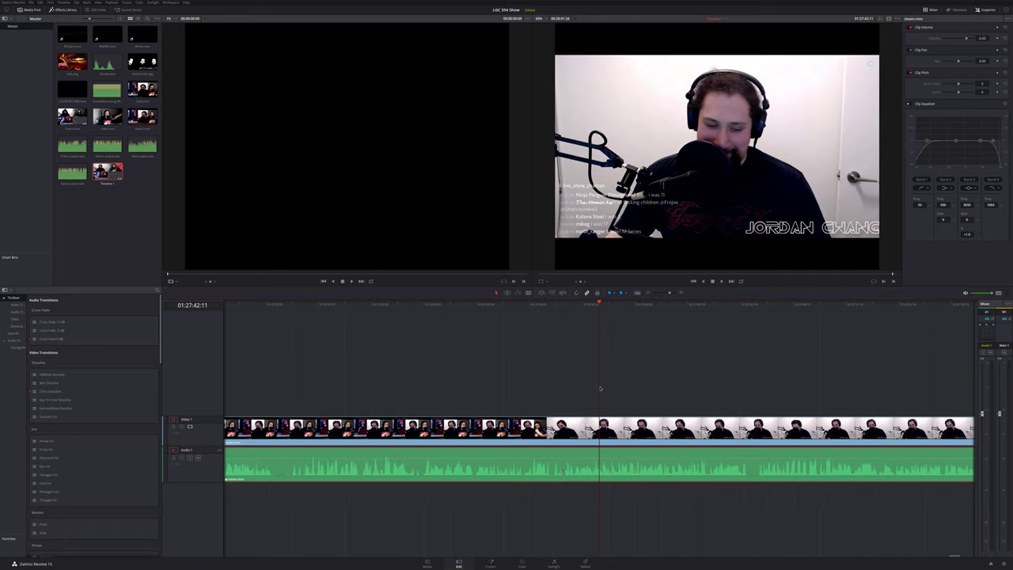
scroll(587, 333, "down", 2)
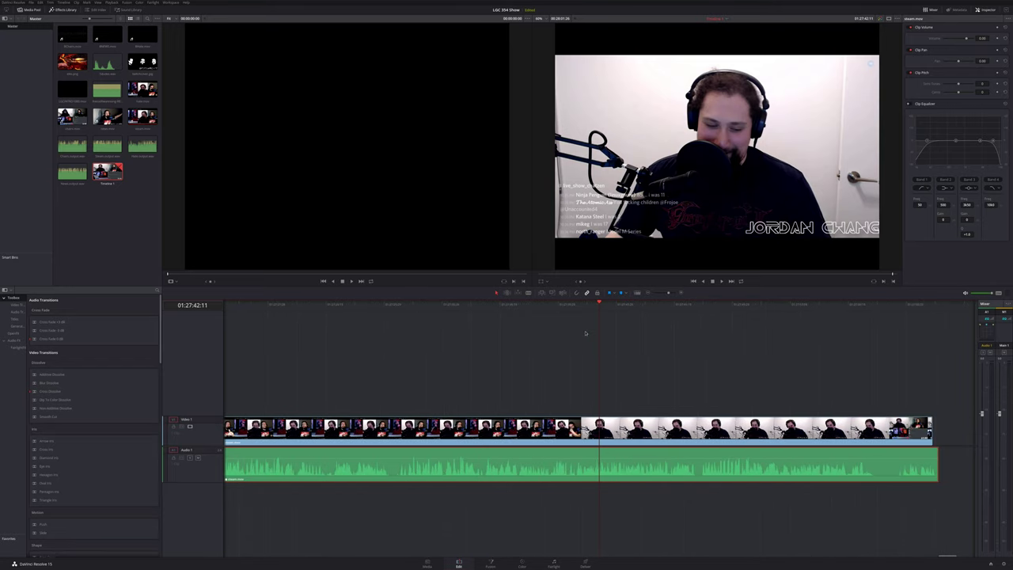
key("space")
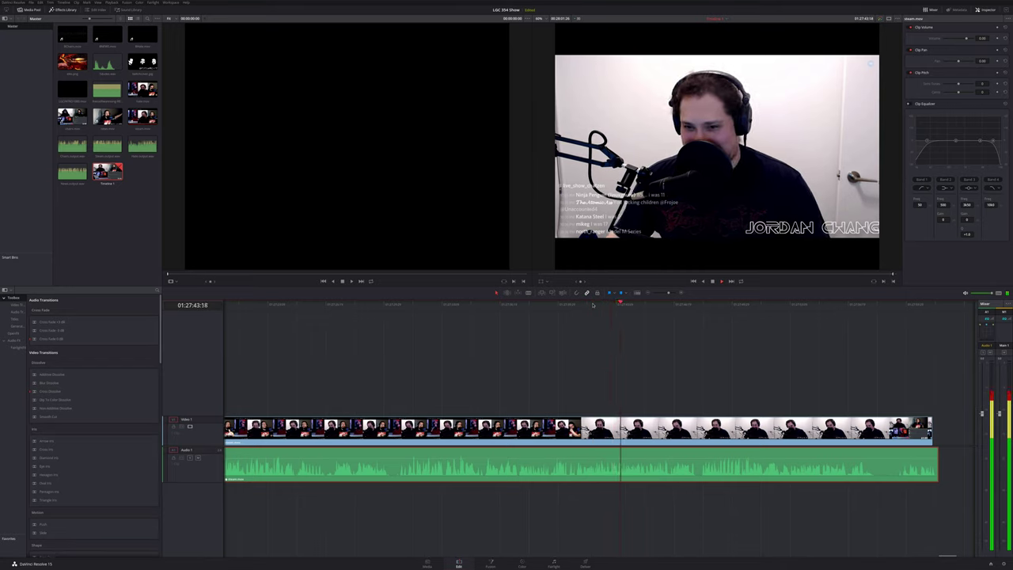
left_click(593, 304)
left_click(593, 304)
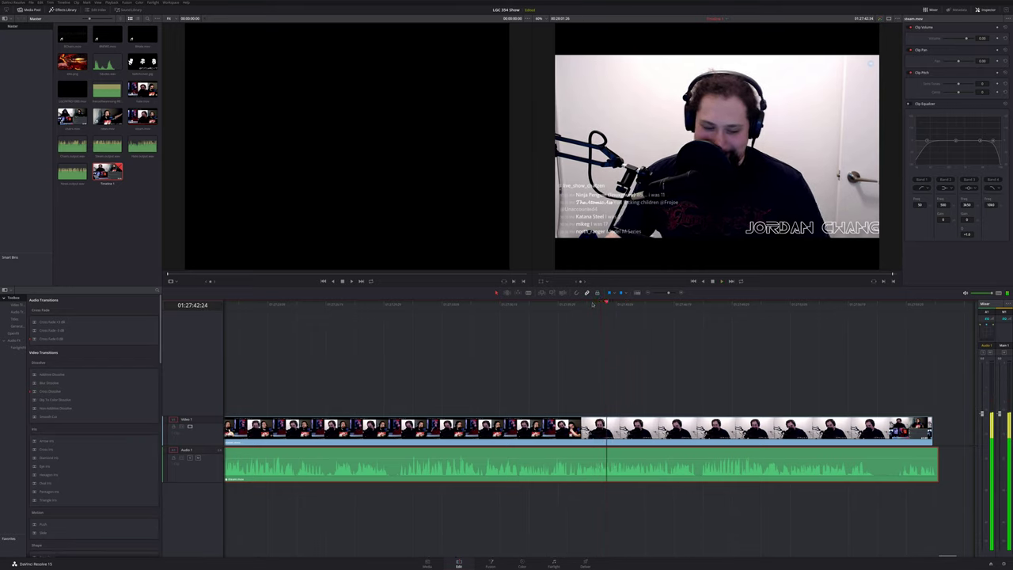
left_click_drag(598, 303, 600, 305)
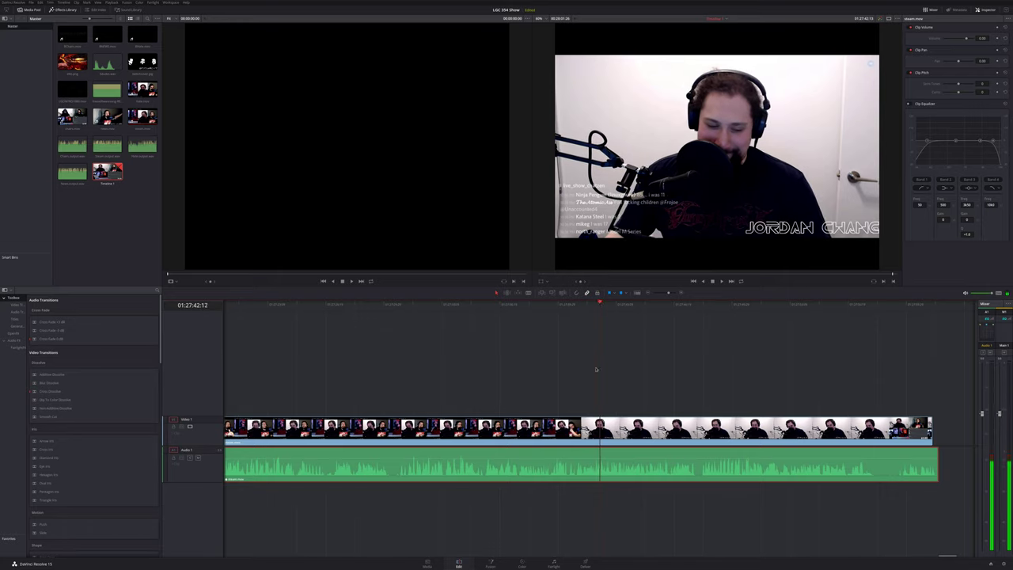
Link the steam.mov video on Video 1 with its shifted audio on Audio 1.
left_click(553, 432, "ctrl")
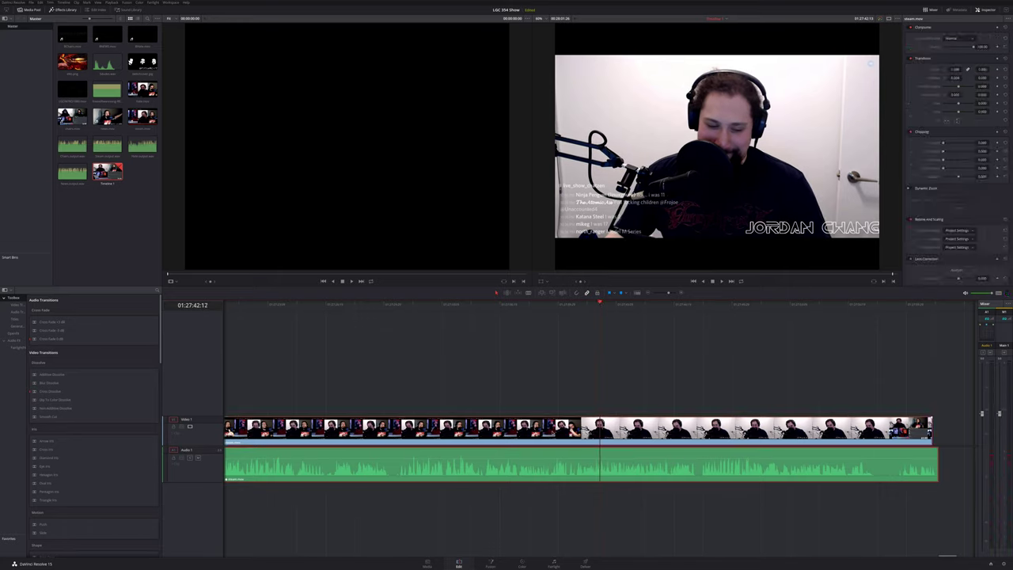
right_click(553, 432)
left_click(566, 428)
Cut off everything before 01:27:42:12 in the linked steam.mov clip and move the remainder to the timeline's start.
left_click(599, 424)
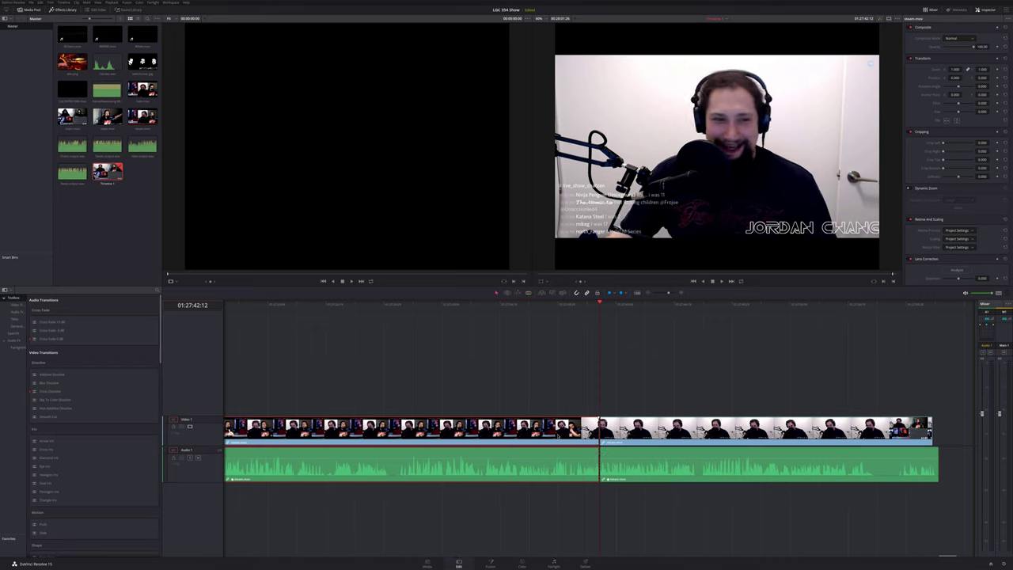
key("BackSpace")
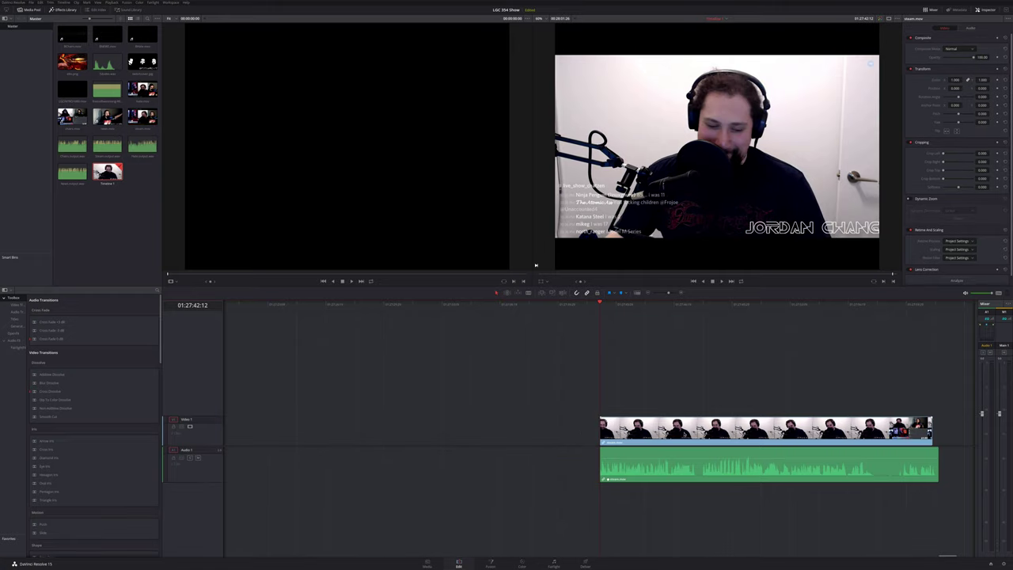
left_click(685, 435)
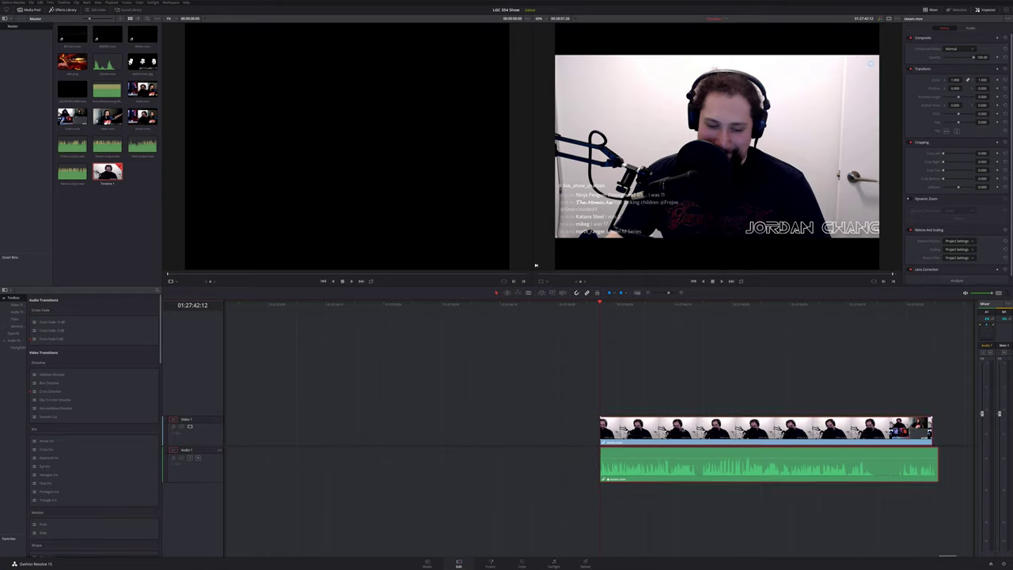
scroll(682, 429, "down", 4)
left_click_drag(624, 431, 213, 432)
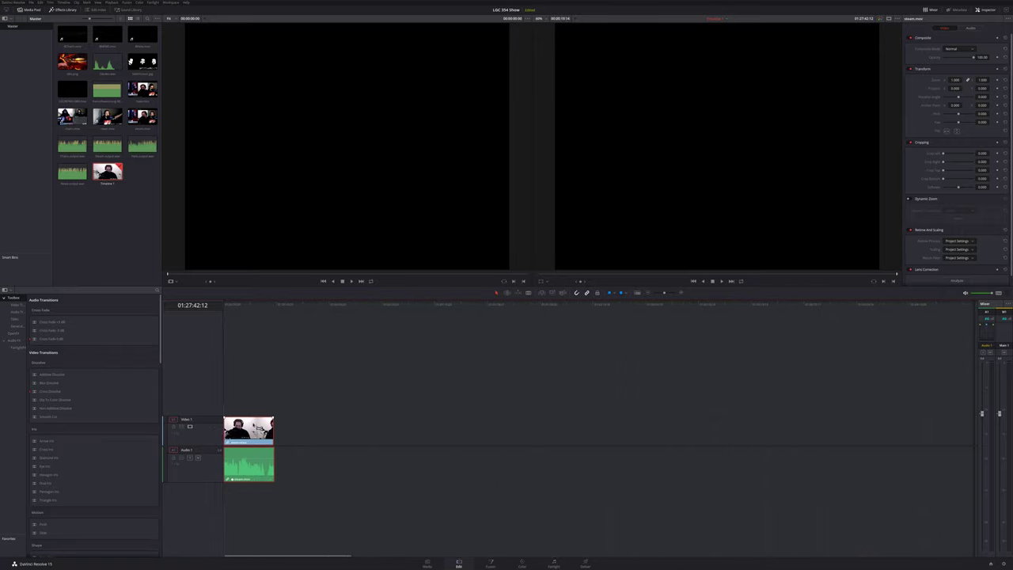
Split the steam.mov clip at 01:00:09:13 and delete the part after the cut.
left_click(252, 308)
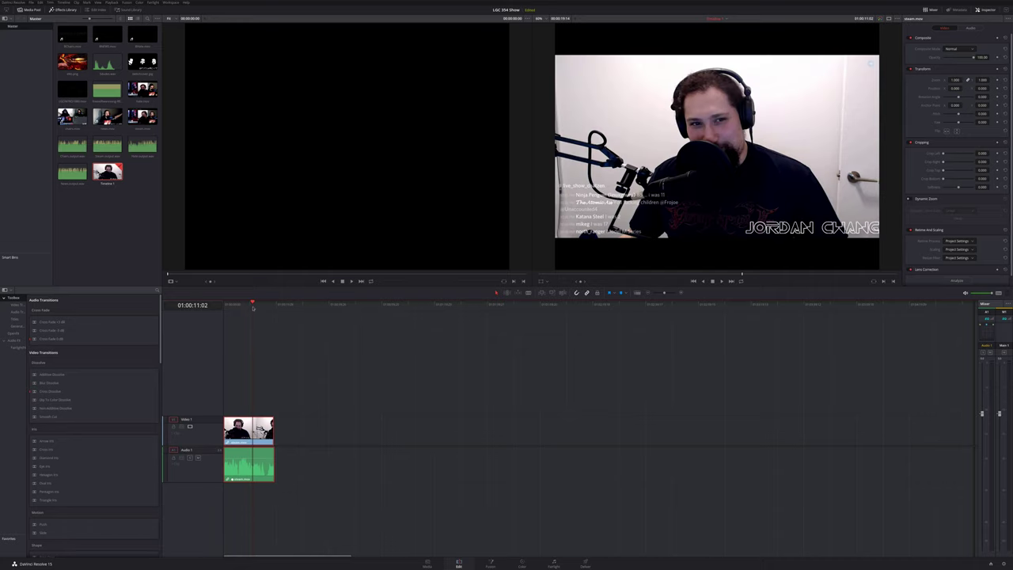
left_click_drag(253, 303, 223, 305)
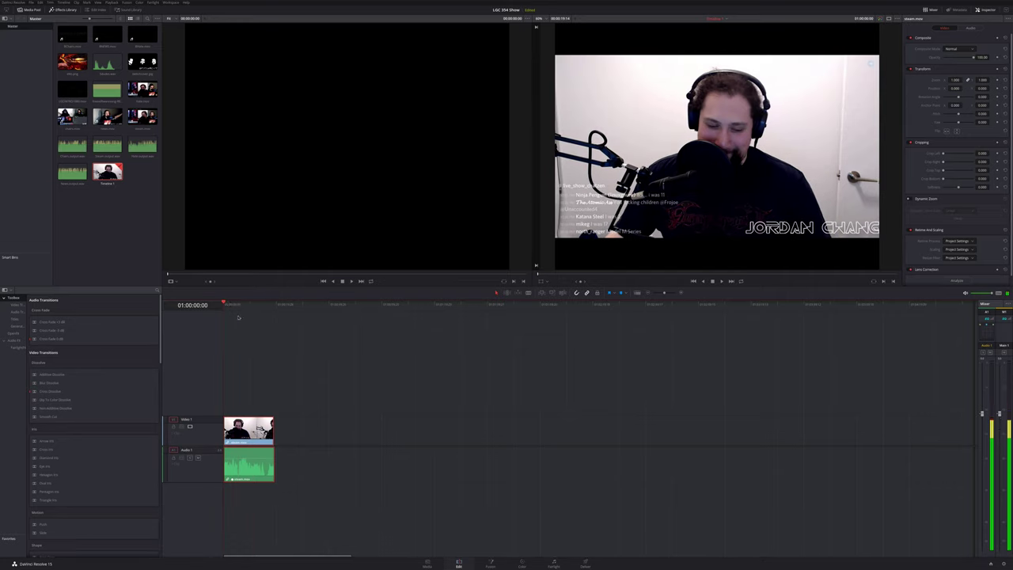
scroll(283, 395, "up", 1)
scroll(283, 395, "up", 3)
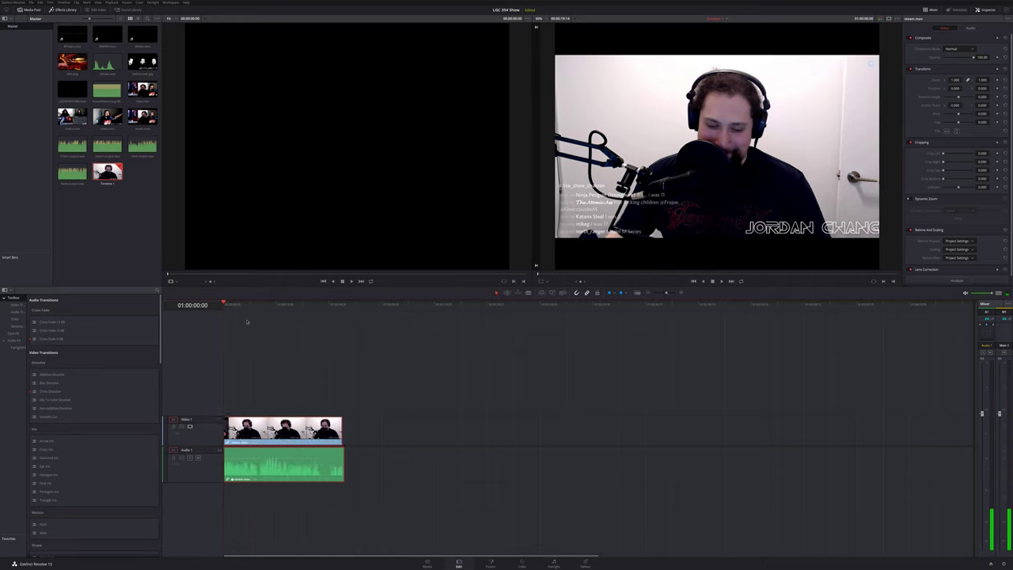
left_click_drag(245, 304, 281, 312)
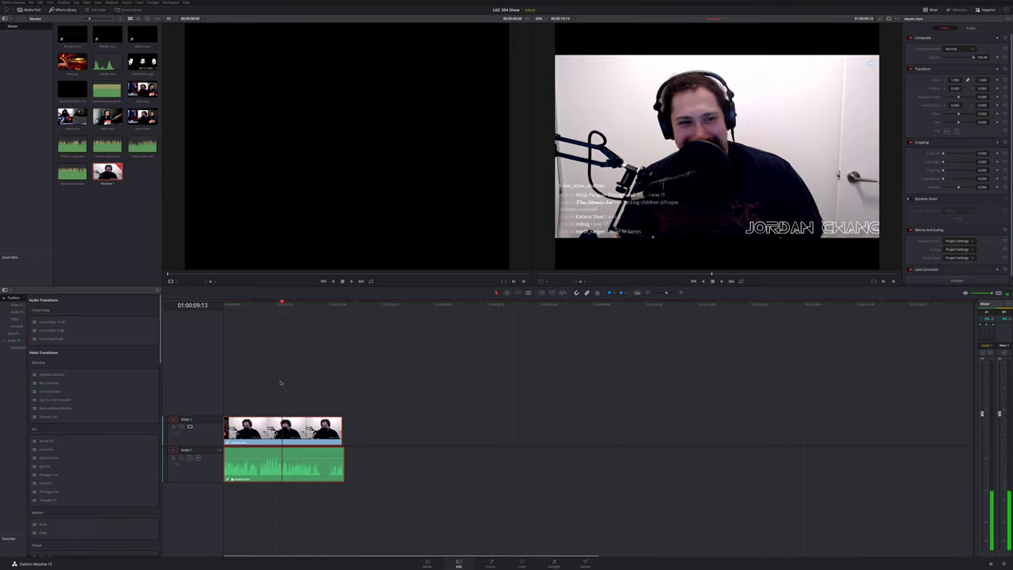
key("b")
left_click(282, 463)
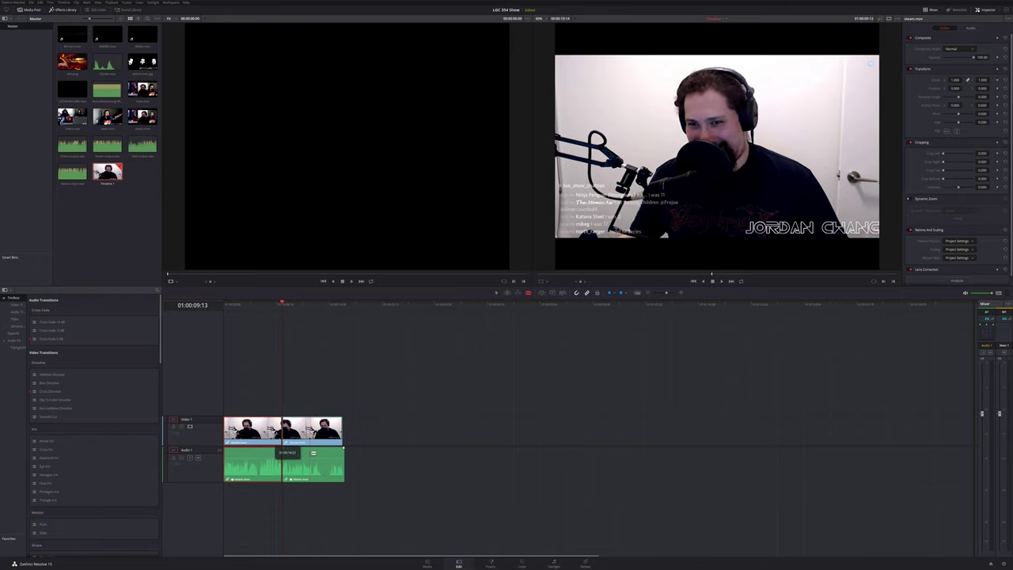
key("a")
left_click(313, 456)
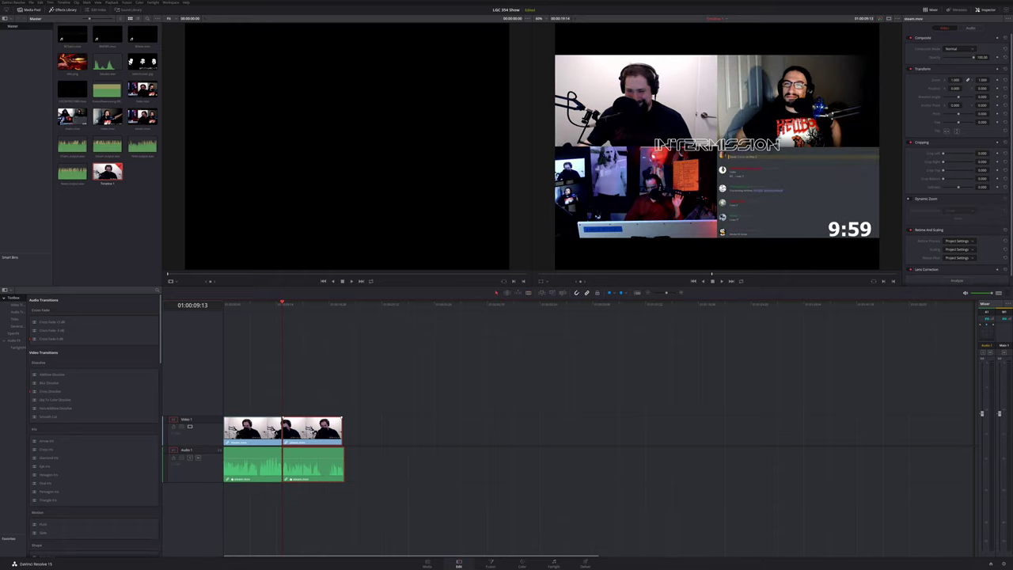
key("Delete")
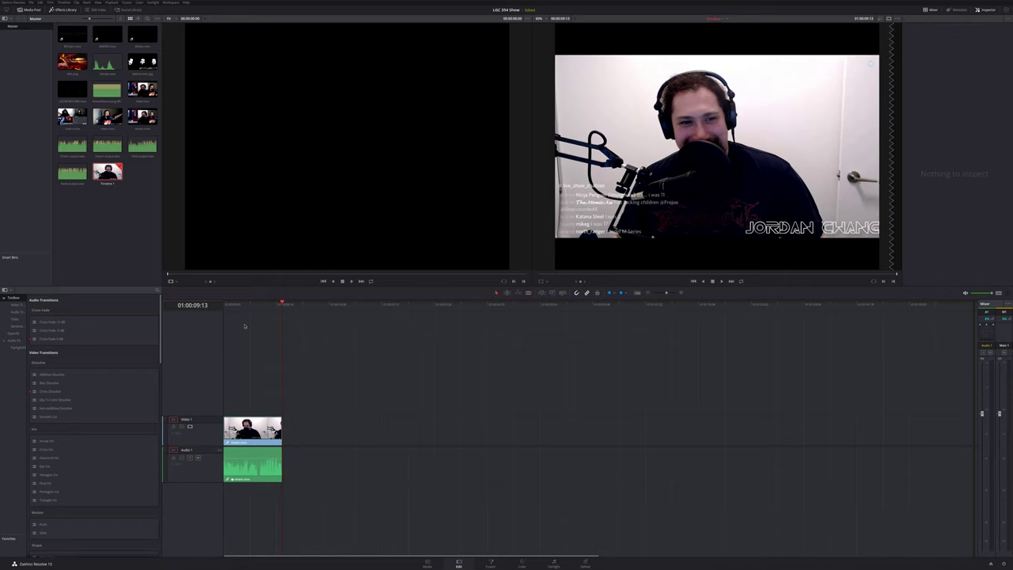
Play the trimmed steam.mov clip from the timeline's start to review it.
key("Home")
key("space")
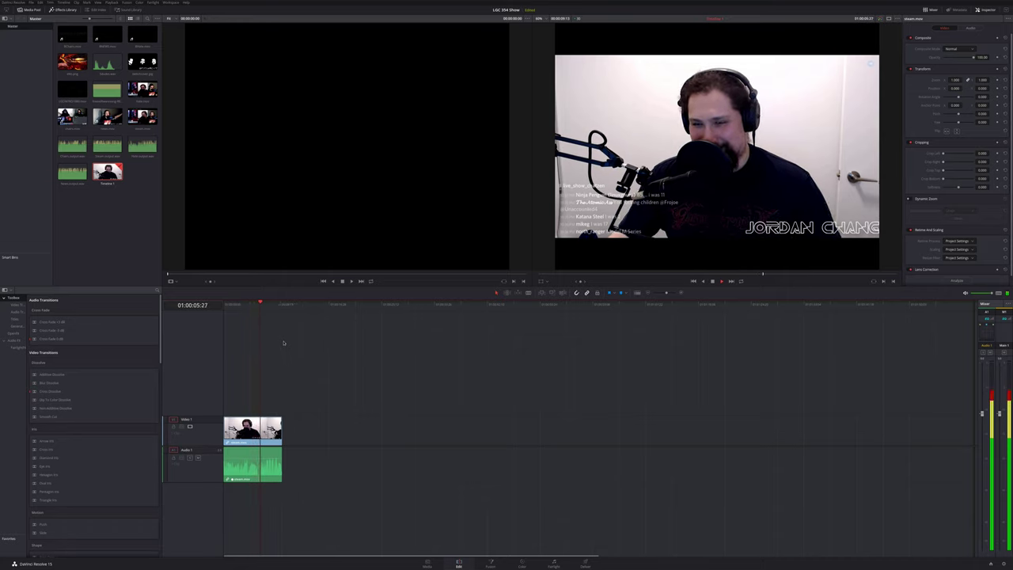
key("space")
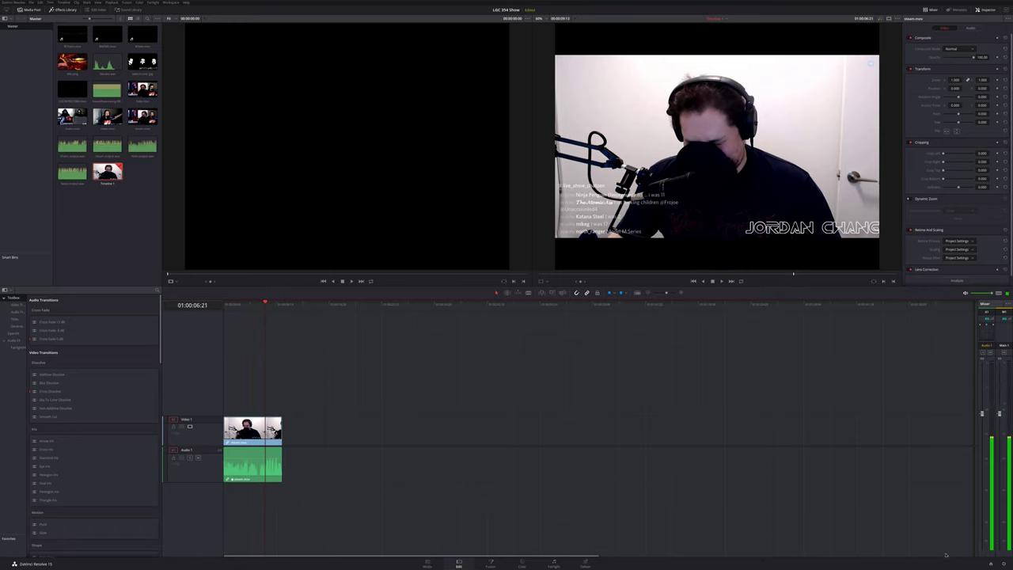
Set the project's timeline resolution to 1920 x 1080 HD and play the rest of the clip to check the framing.
key("shift+9")
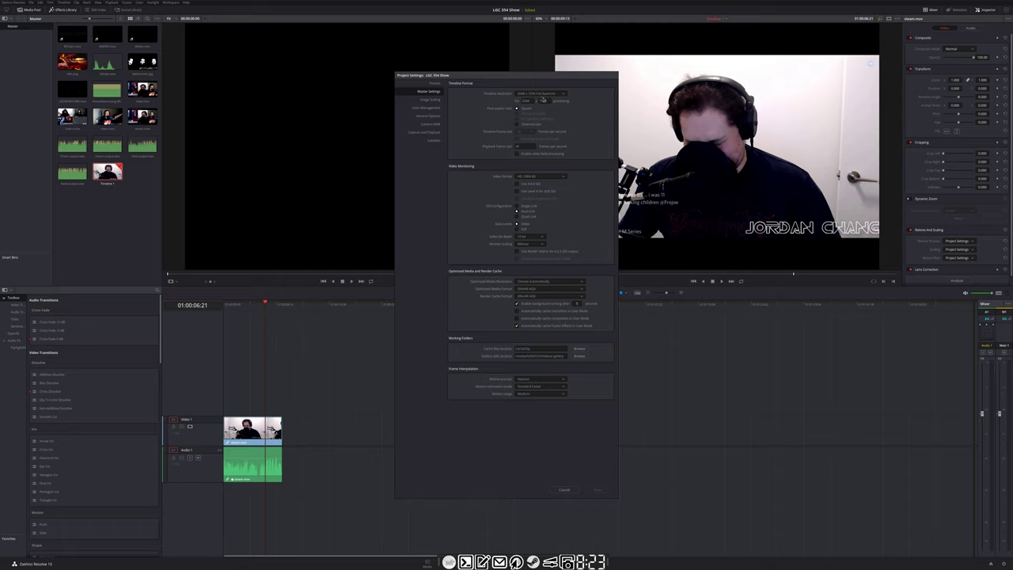
left_click(561, 95)
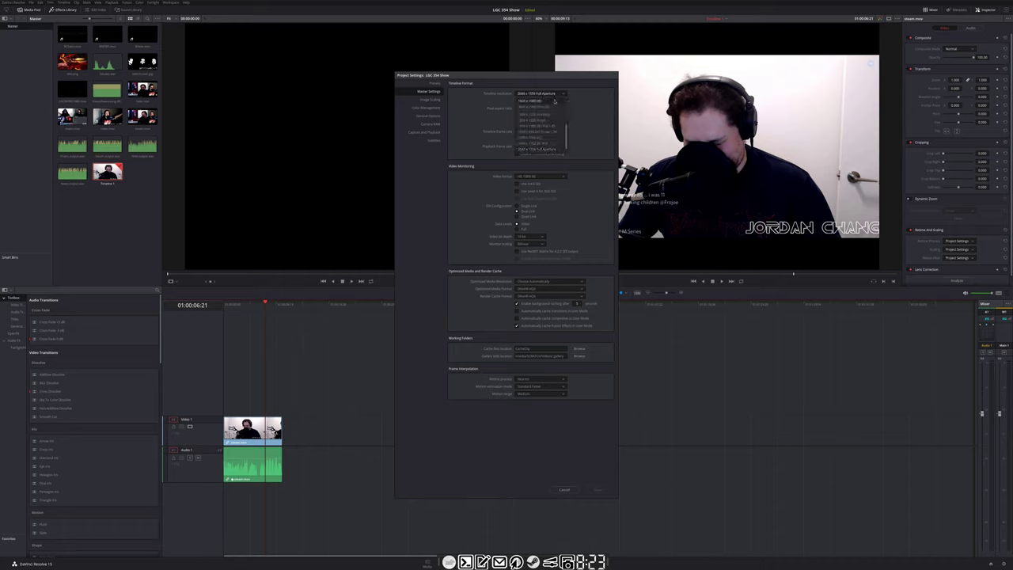
left_click(555, 101)
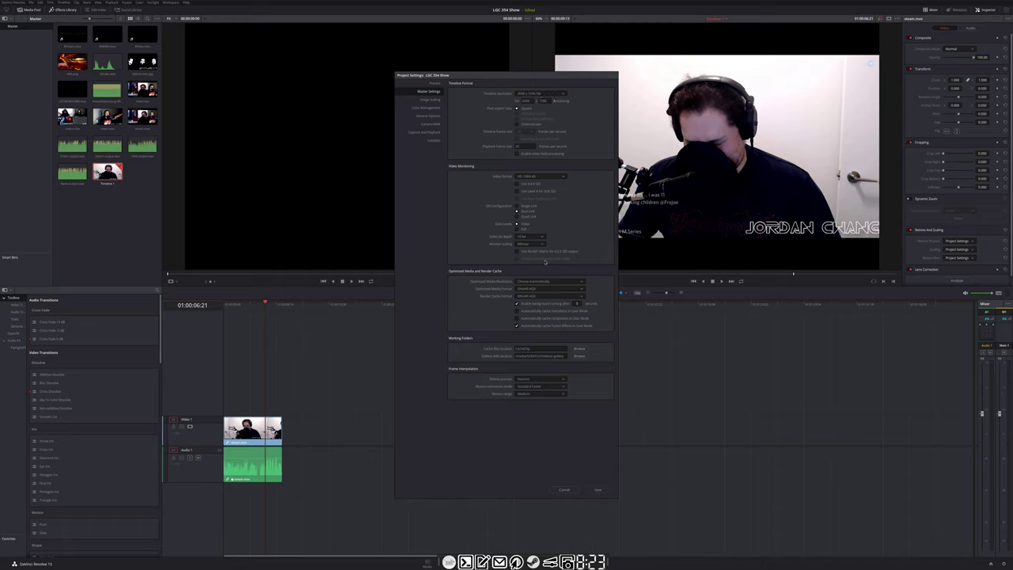
left_click(597, 490)
key("space")
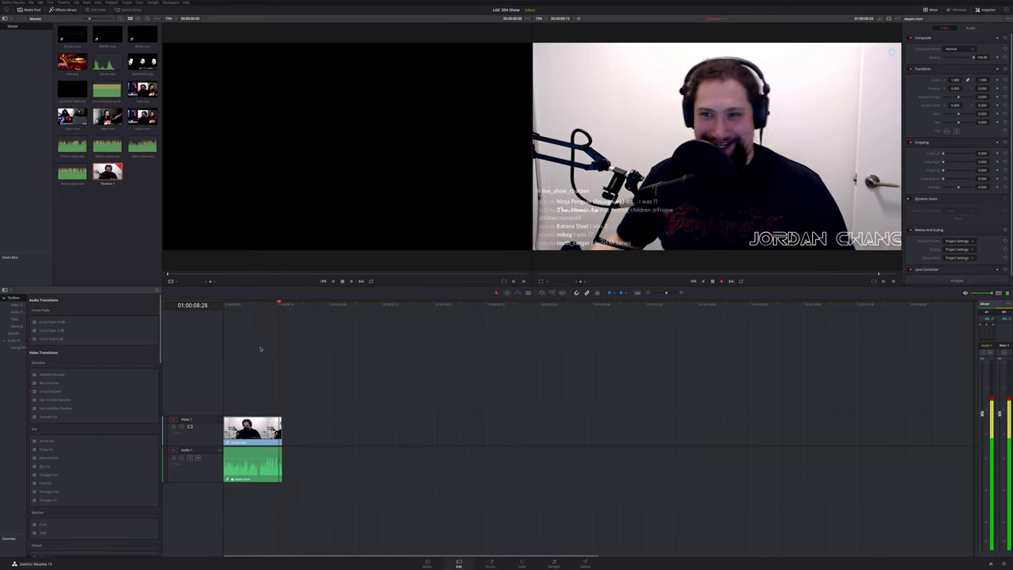
key("space")
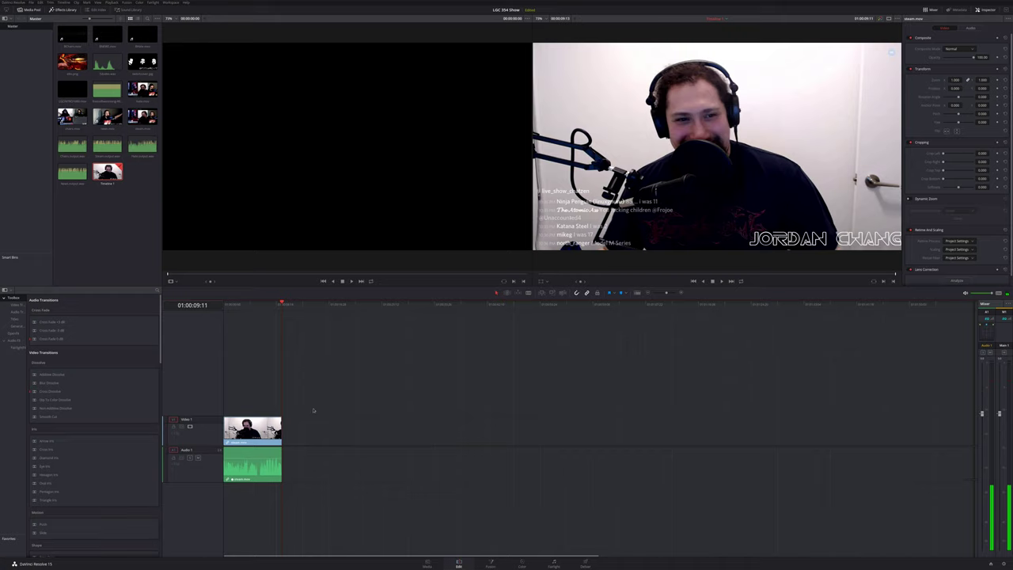
Unlink the trimmed steam.mov clip's video from its audio.
left_click(257, 433)
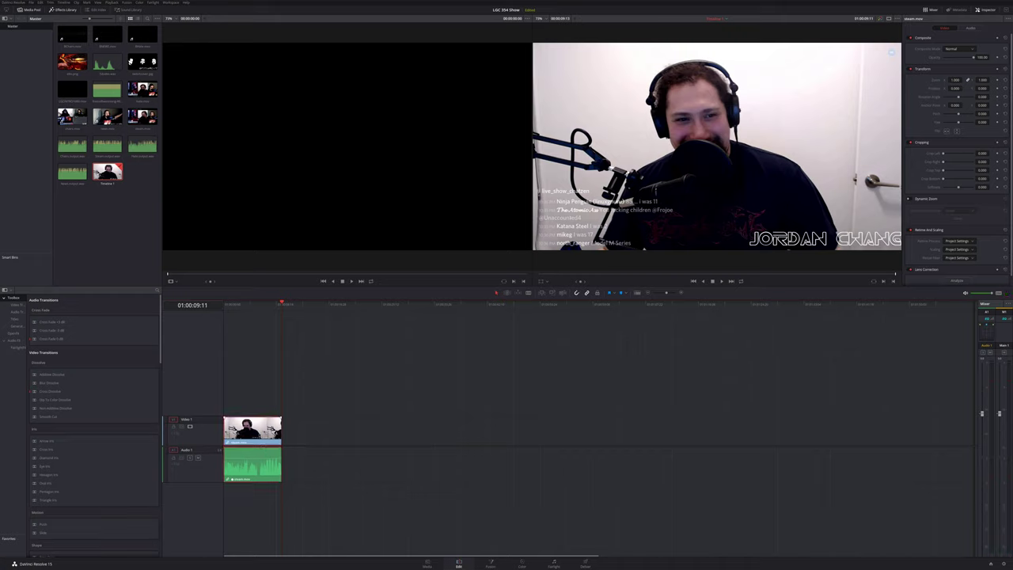
right_click(253, 431)
left_click(260, 424)
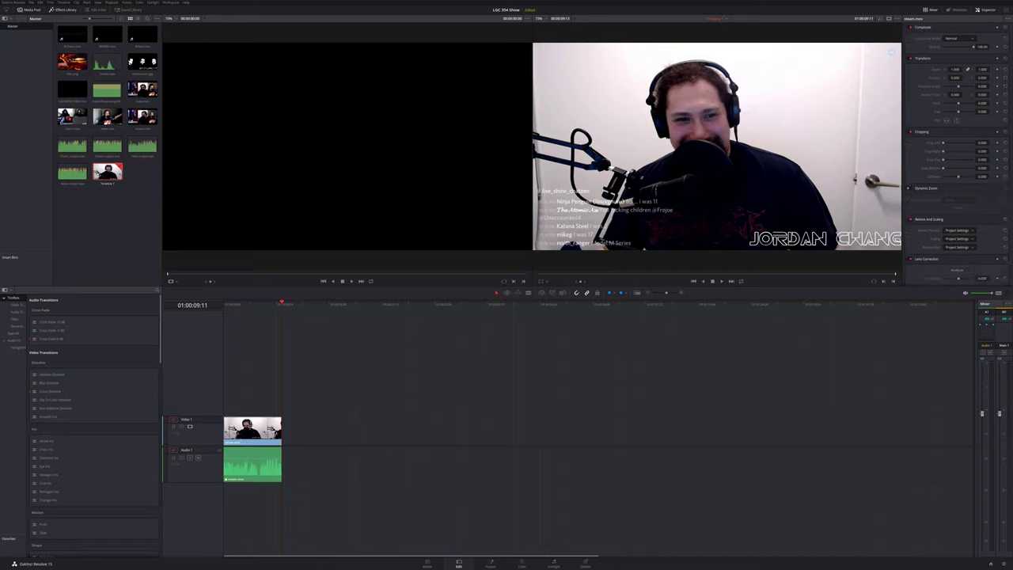
Desaturate the steam.mov video to black and white on the Color page, and return to the Edit page.
left_click(255, 430)
left_click(522, 563)
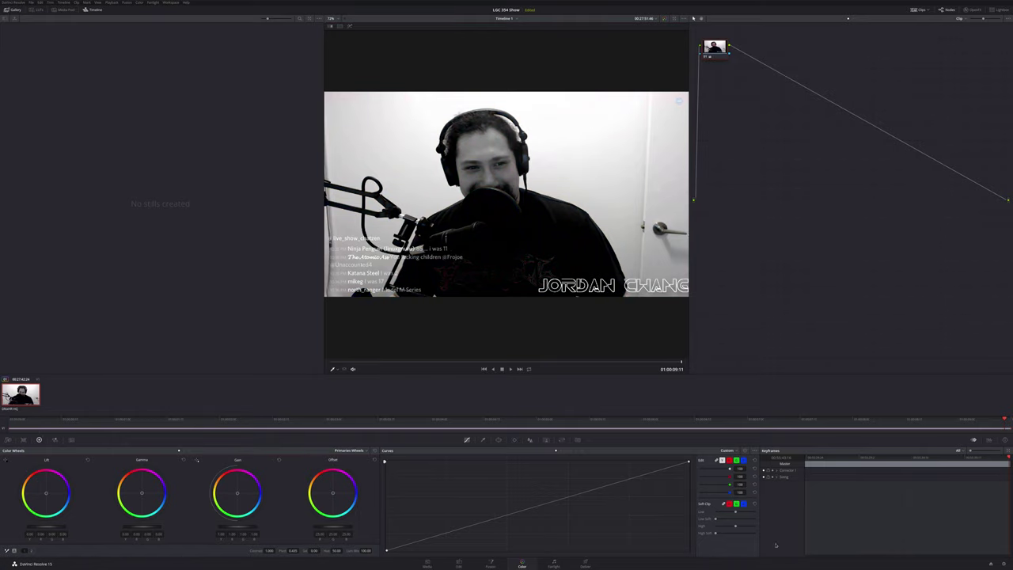
left_click(459, 562)
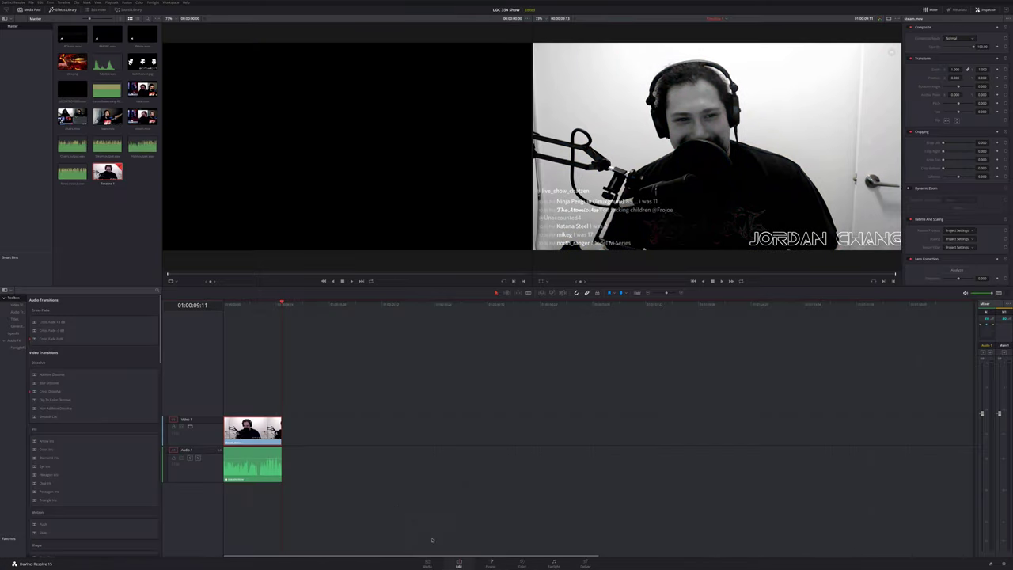
Play the black-and-white clip from the timeline's start to review the look.
left_click_drag(245, 304, 219, 304)
key("space")
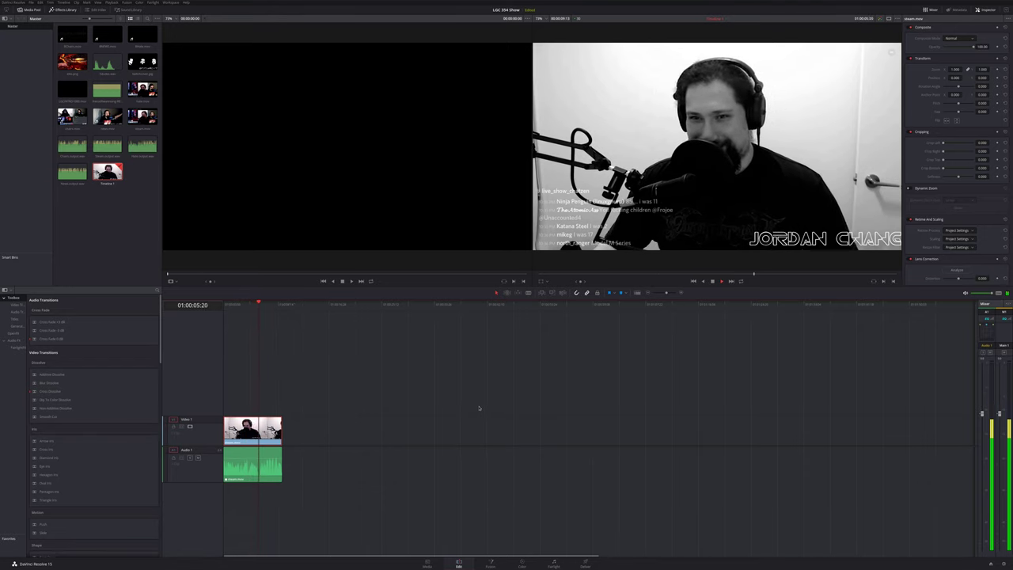
key("space")
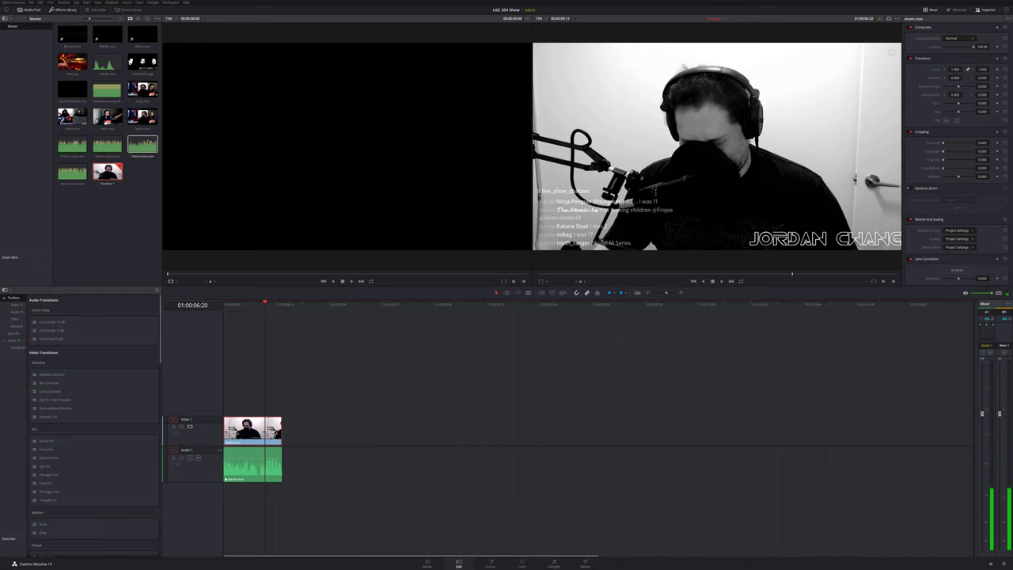
Place LGCINTRO1080.mov on Video 2 just after the black-and-white clip, and add the neighbouring media pool audio file on a new Audio 2 track.
left_click(69, 94)
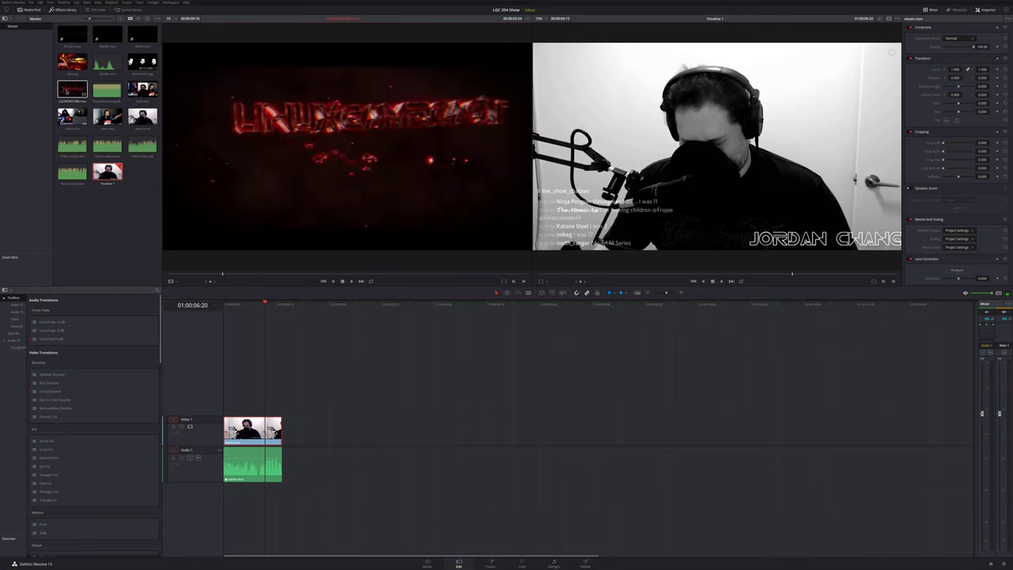
left_click_drag(69, 93, 323, 412)
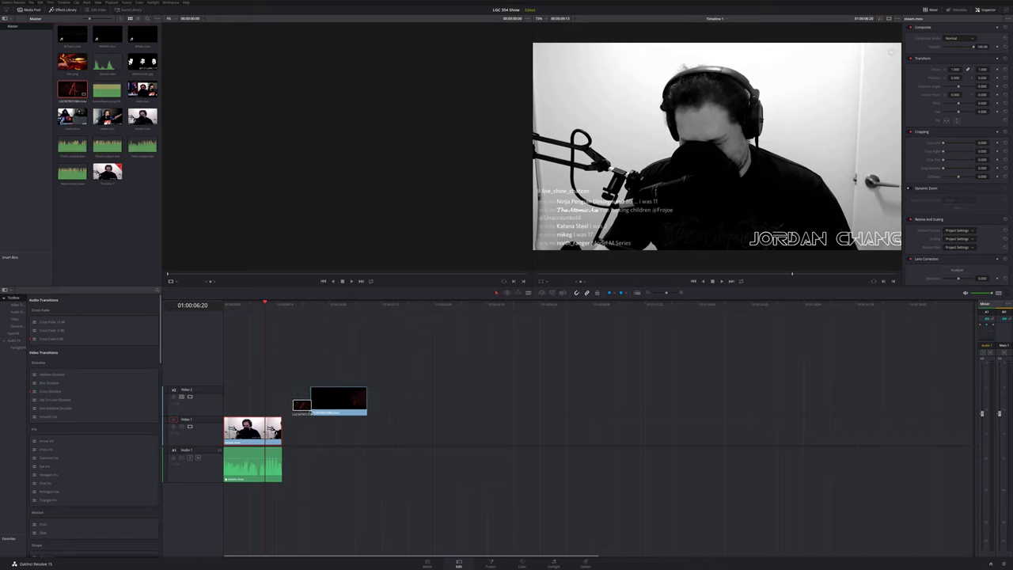
scroll(318, 411, "up", 2)
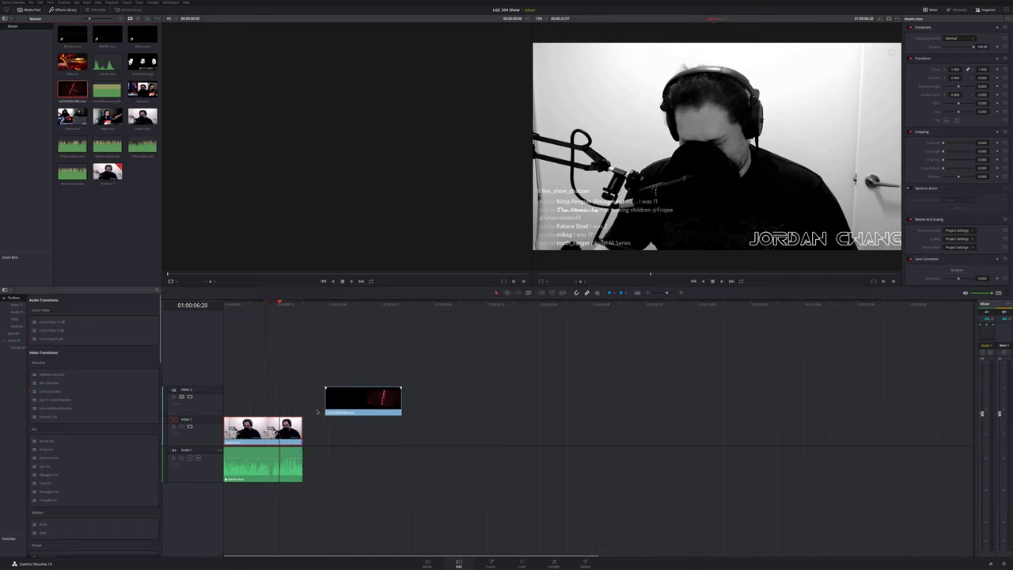
left_click_drag(367, 402, 353, 402)
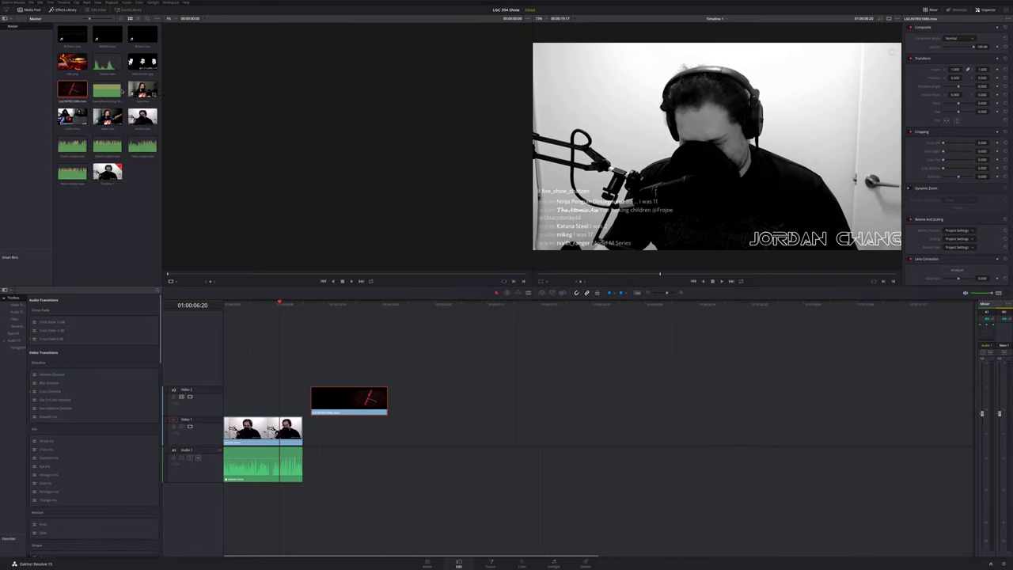
left_click_drag(107, 88, 340, 492)
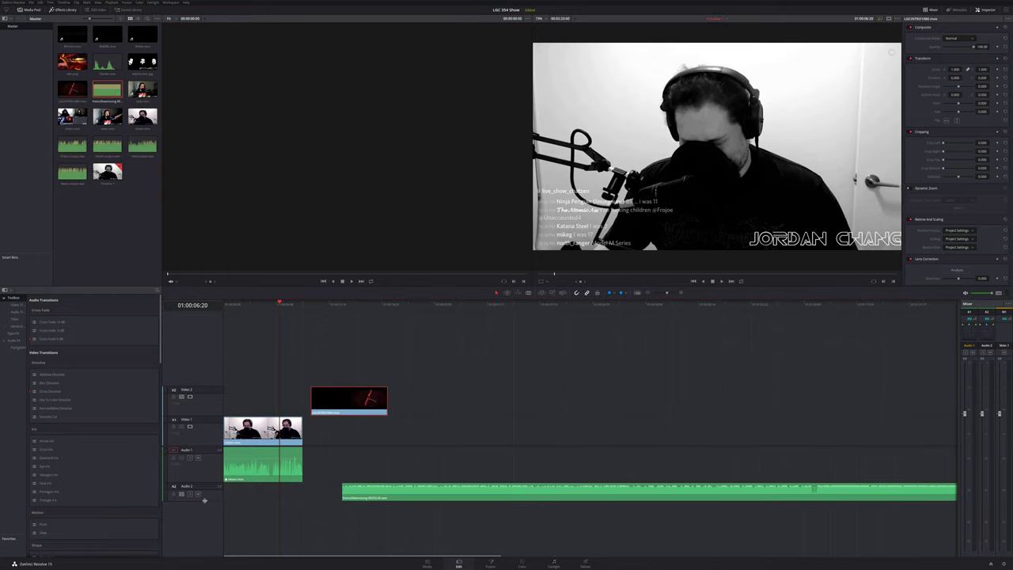
Move LGCINTRO1080.mov and the intro music clip to start at 01:00:09:02, slightly overlapping the end of the black-and-white clip.
left_click_drag(204, 500, 203, 519)
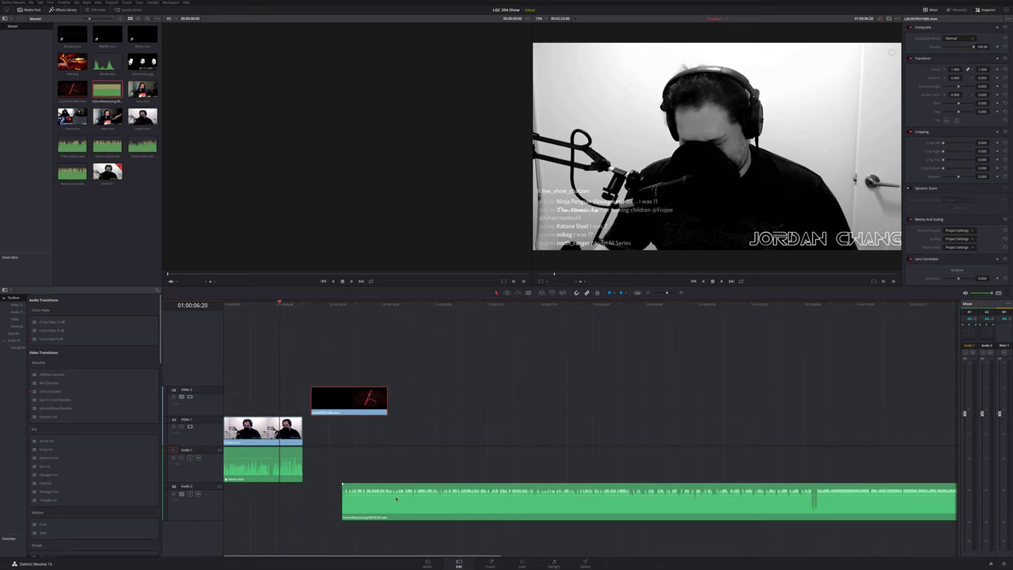
left_click_drag(257, 304, 297, 310)
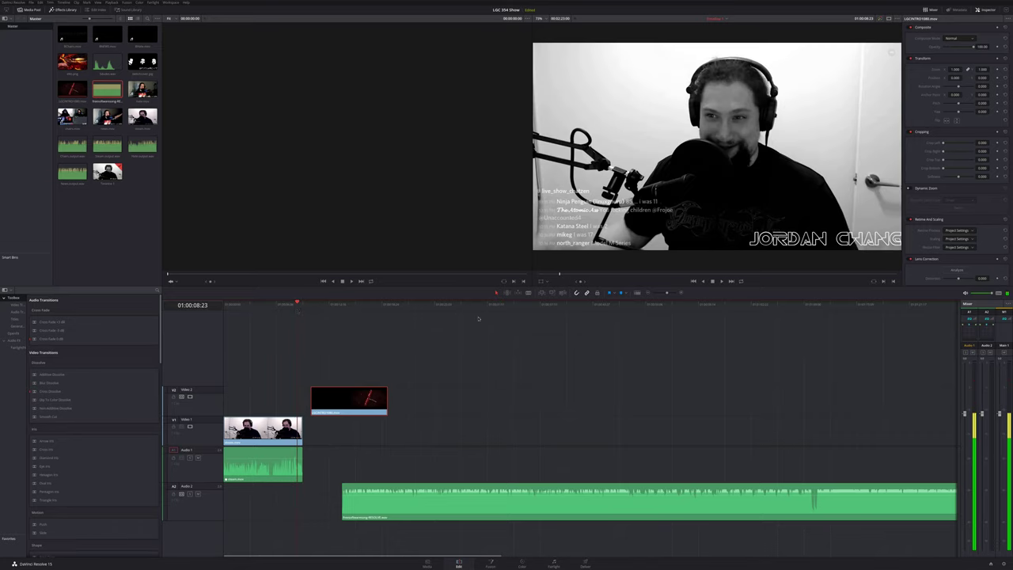
left_click(576, 293)
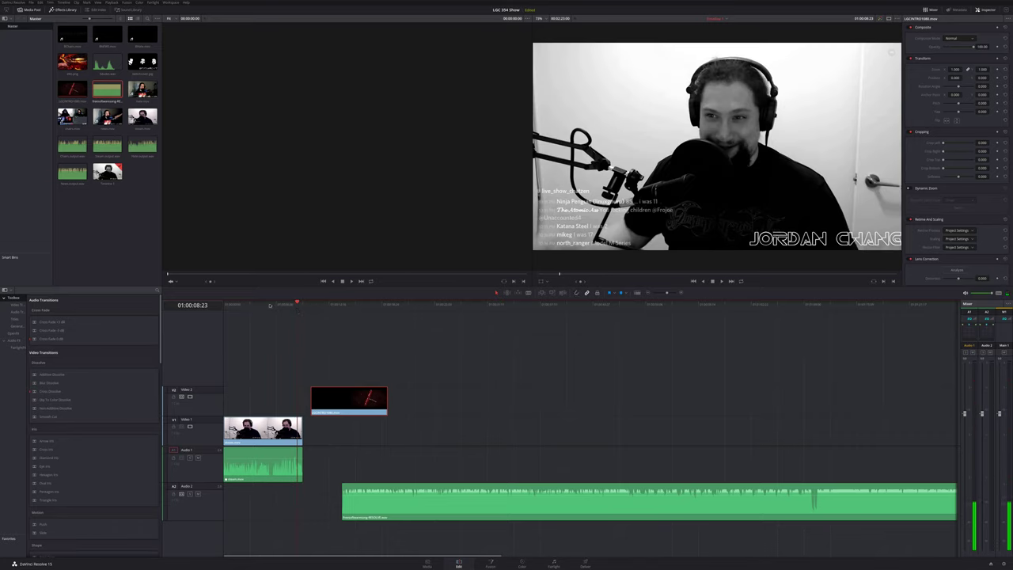
left_click_drag(286, 305, 300, 307)
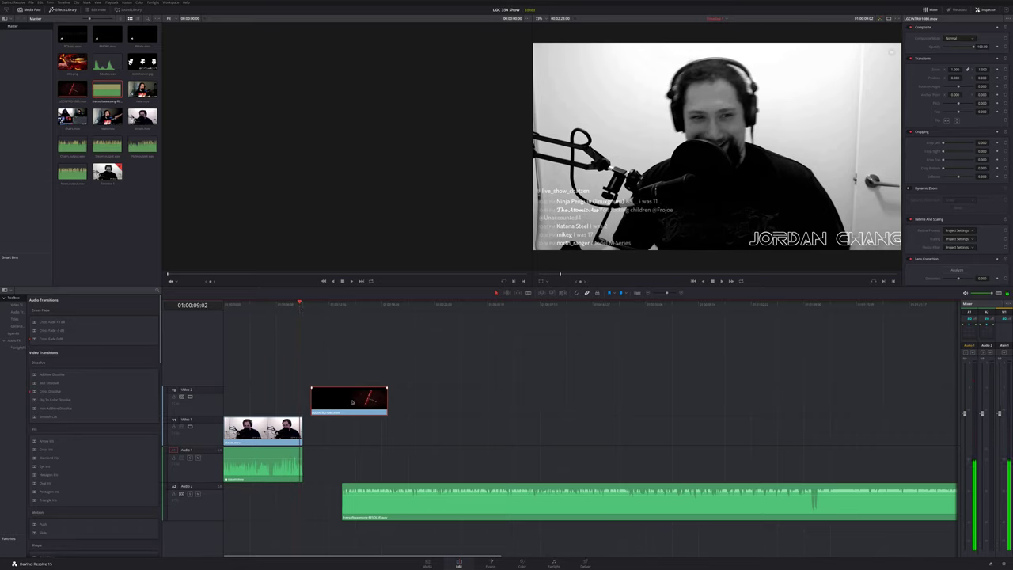
mouse_move(353, 403)
left_mouse_down()
mouse_move(340, 403)
mouse_move(349, 402)
left_mouse_up()
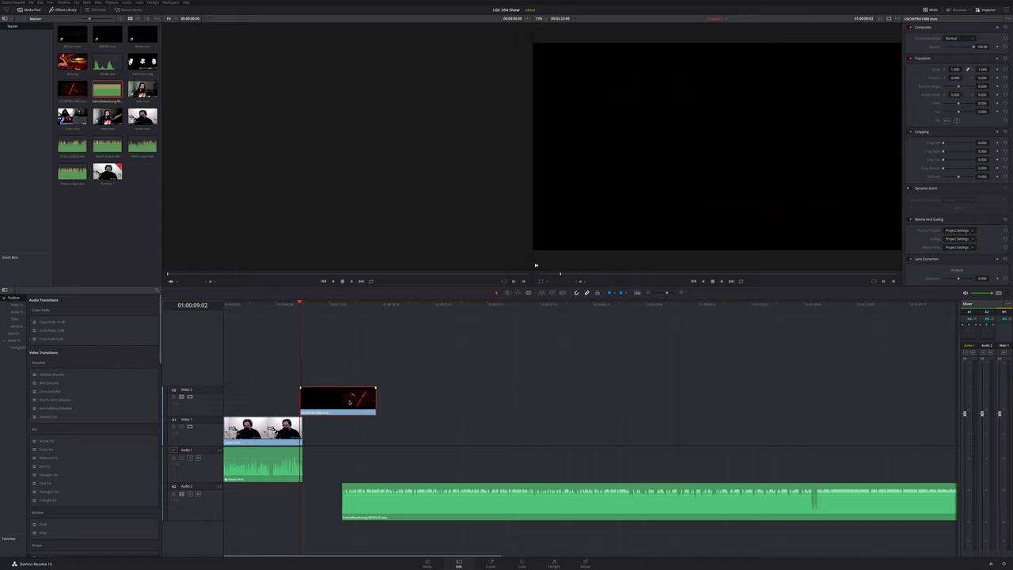
left_click_drag(387, 505, 336, 503)
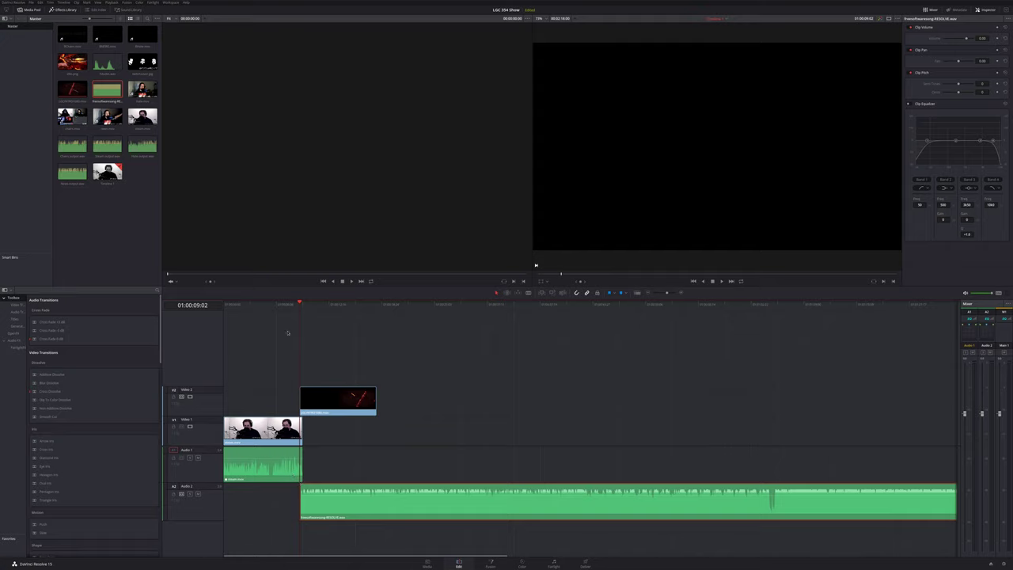
Lower the volume of the intro music clip on Audio 2, playing back the intro to balance its level.
key("slash")
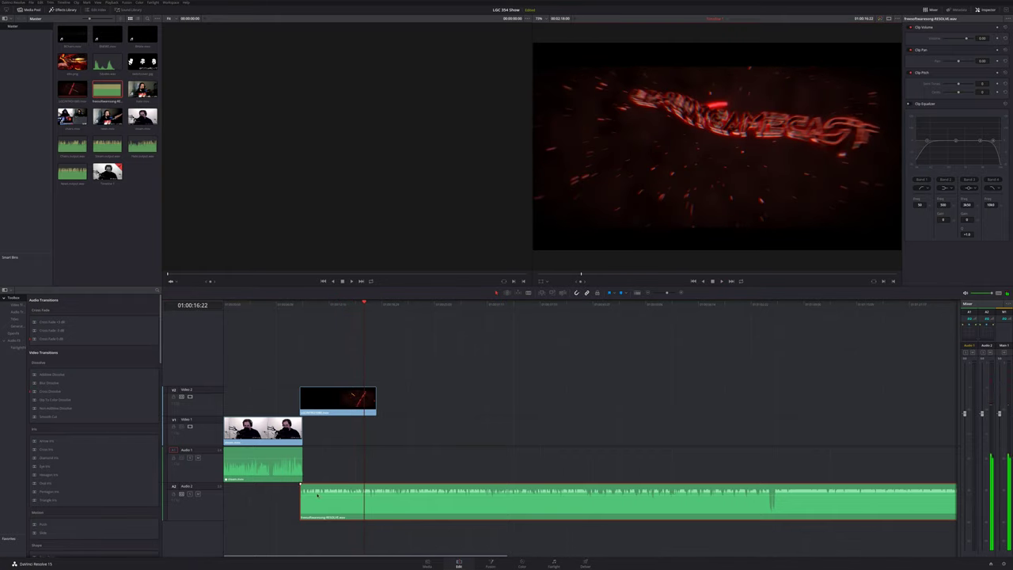
left_click_drag(316, 493, 318, 505)
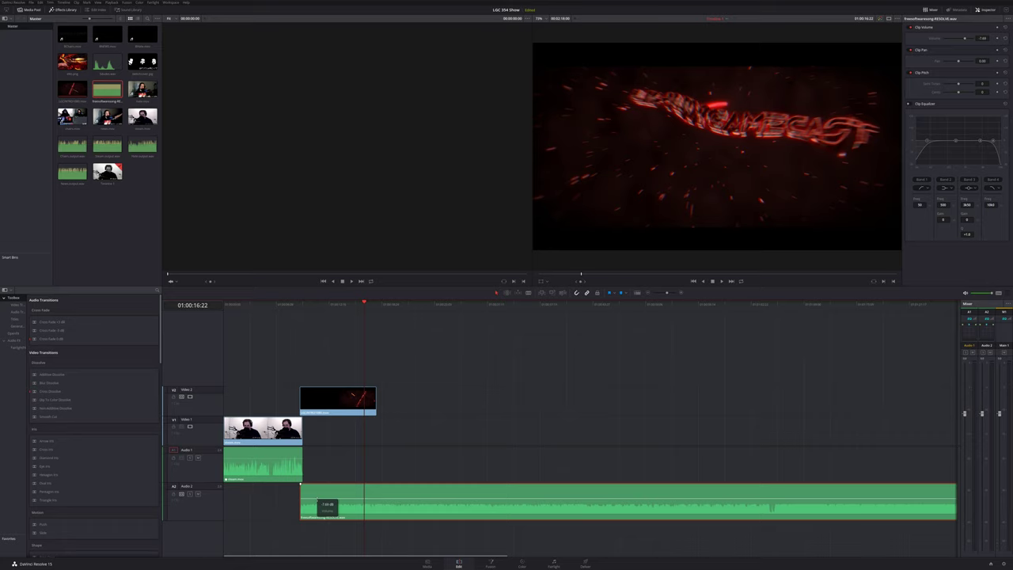
left_click(287, 305)
key("space")
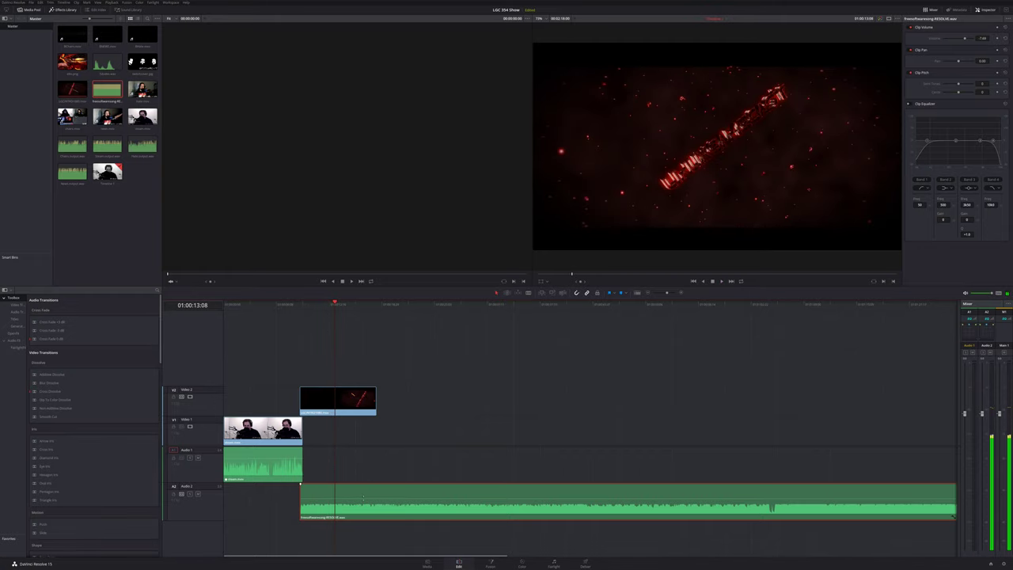
left_click_drag(363, 497, 365, 500)
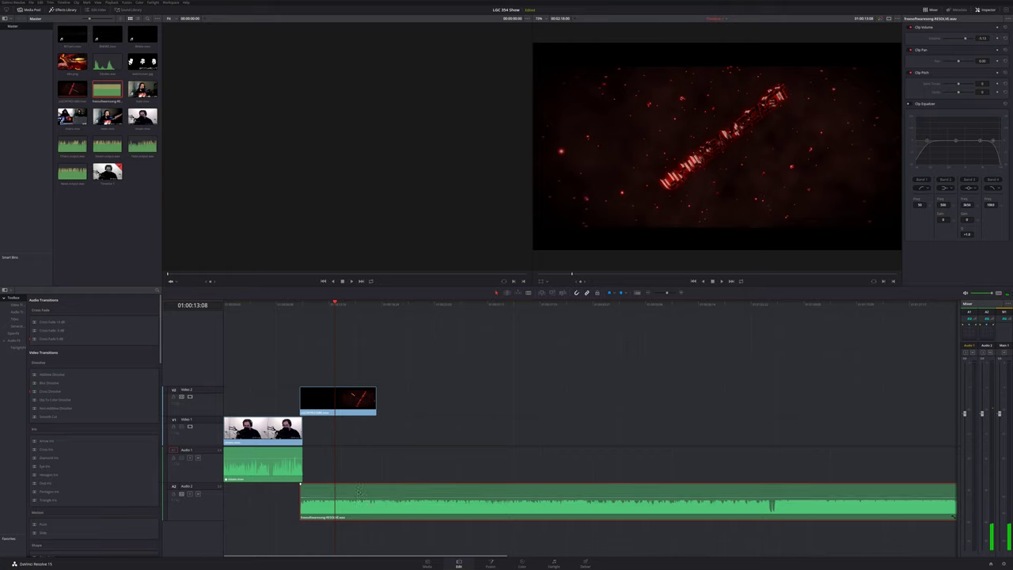
key("space")
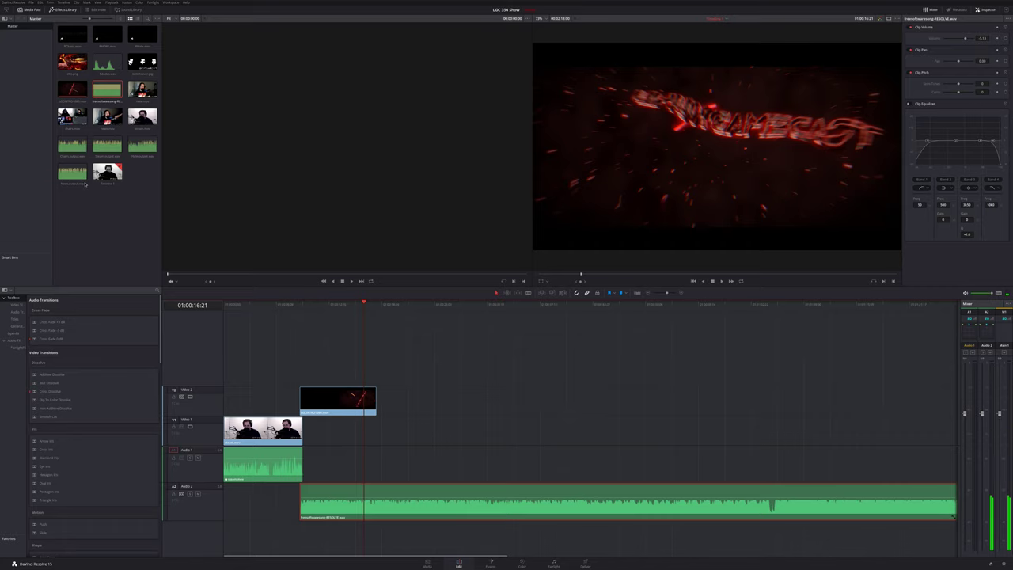
Add steam.mov from the media pool to Video 1 and Audio 1 after the intro video.
left_click(142, 117)
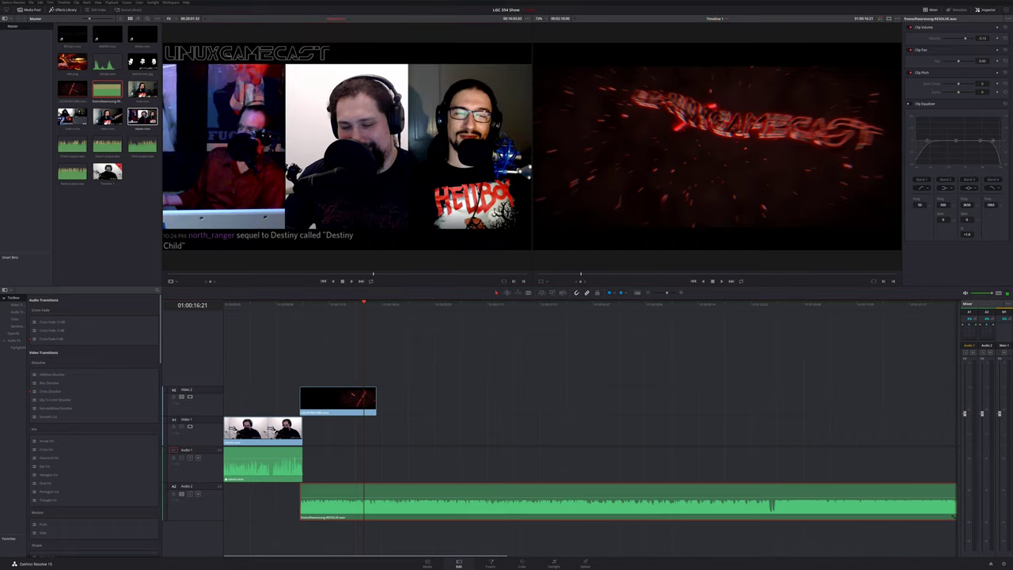
left_click_drag(142, 116, 408, 427)
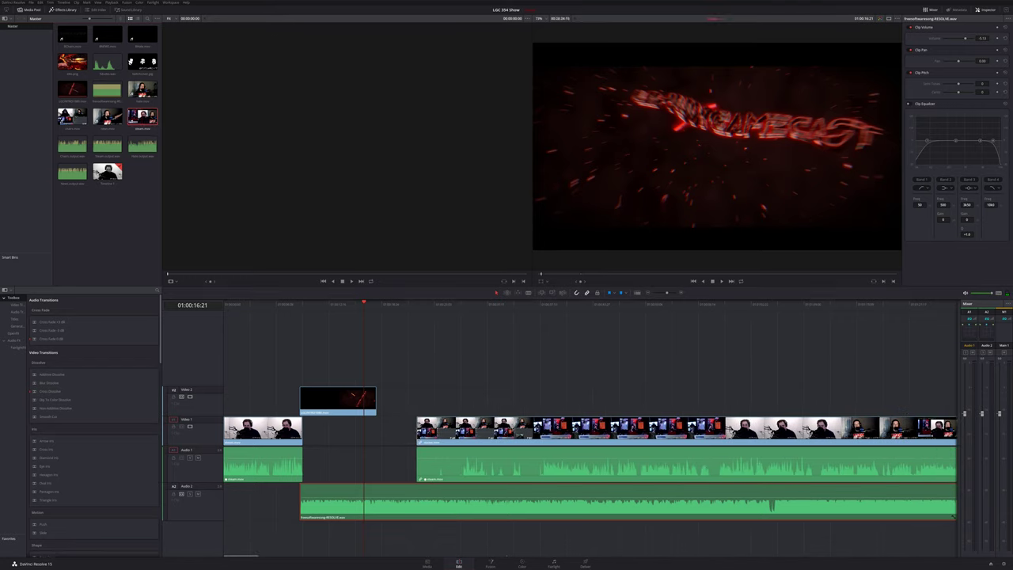
scroll(611, 418, "down", 5)
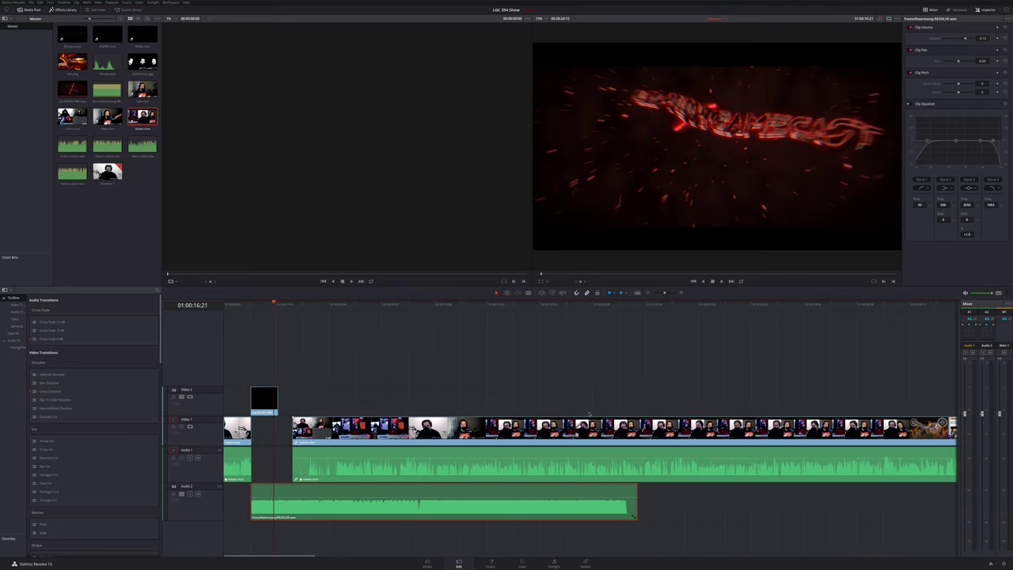
Split the newly added steam.mov clip at 01:00:37:02 and delete the part before the cut.
left_click(305, 304)
left_click_drag(305, 304, 334, 311)
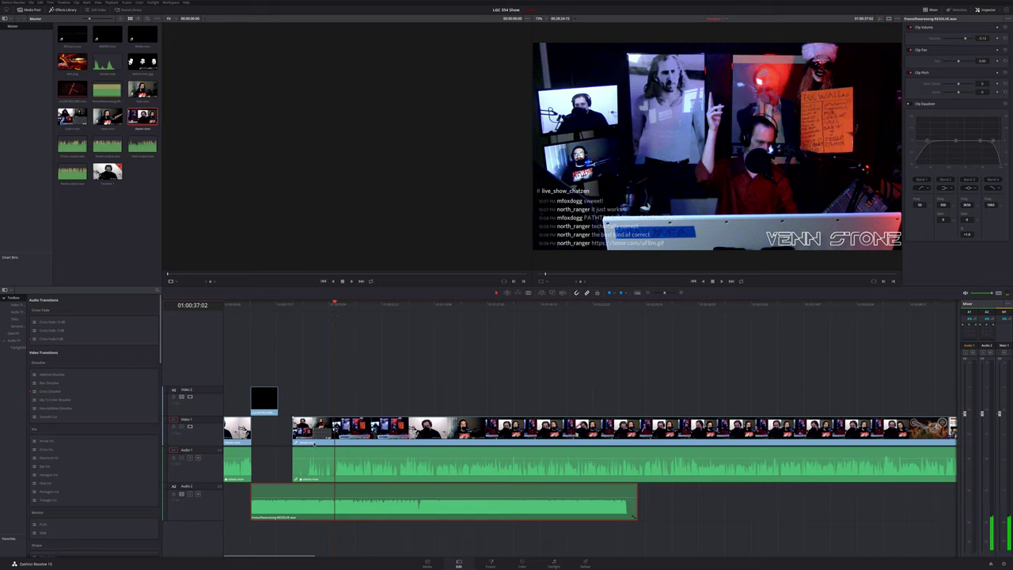
key("ctrl+b")
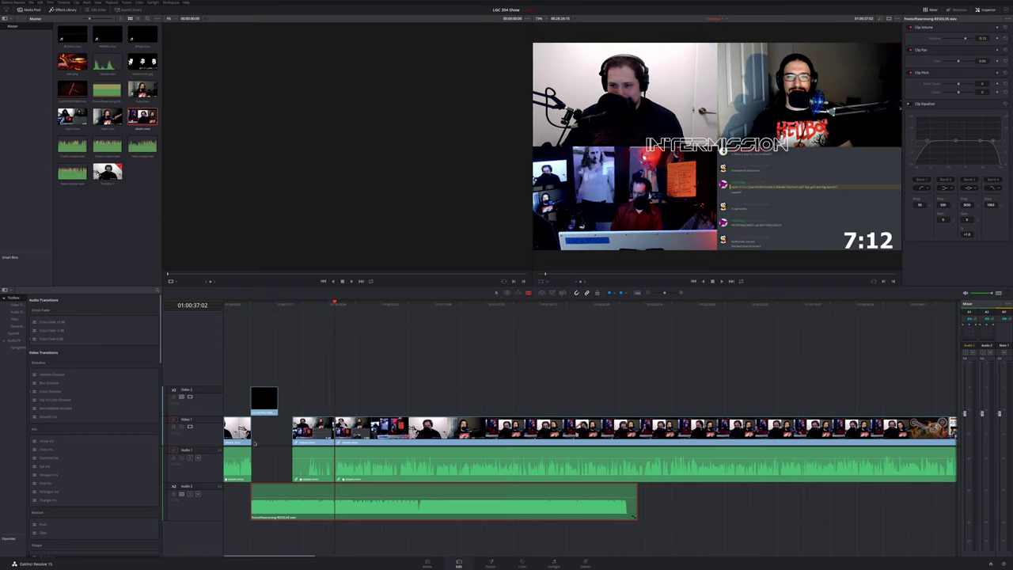
left_click(314, 431)
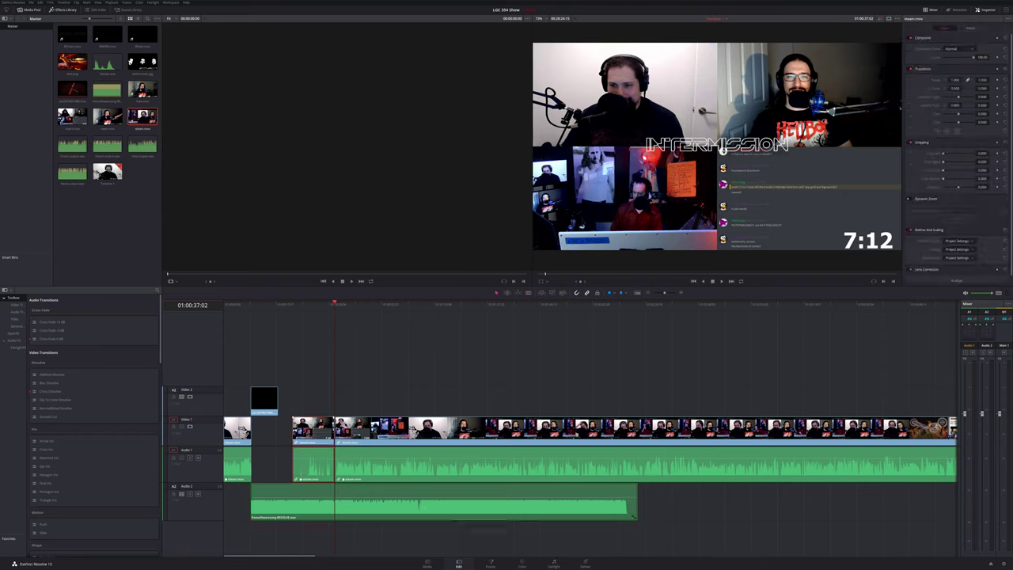
key("Delete")
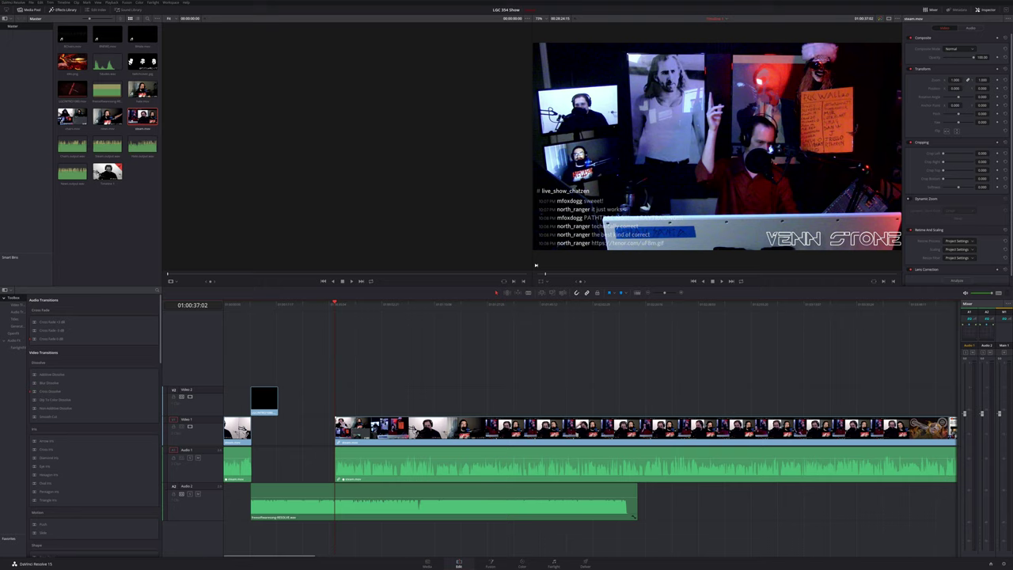
Unlink the video and audio of the long steam.mov clip.
left_click(576, 433)
right_click(389, 468)
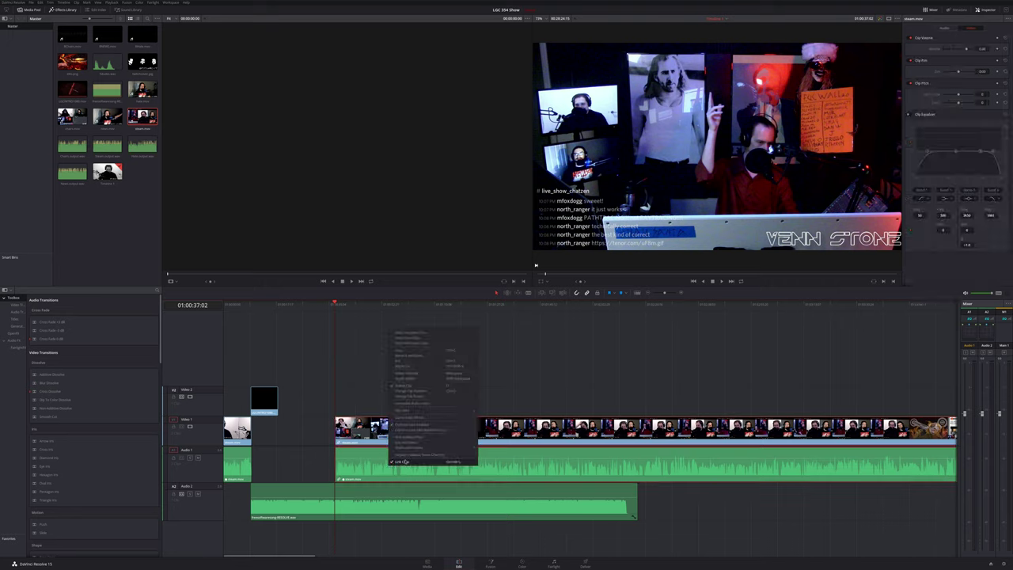
left_click(401, 461)
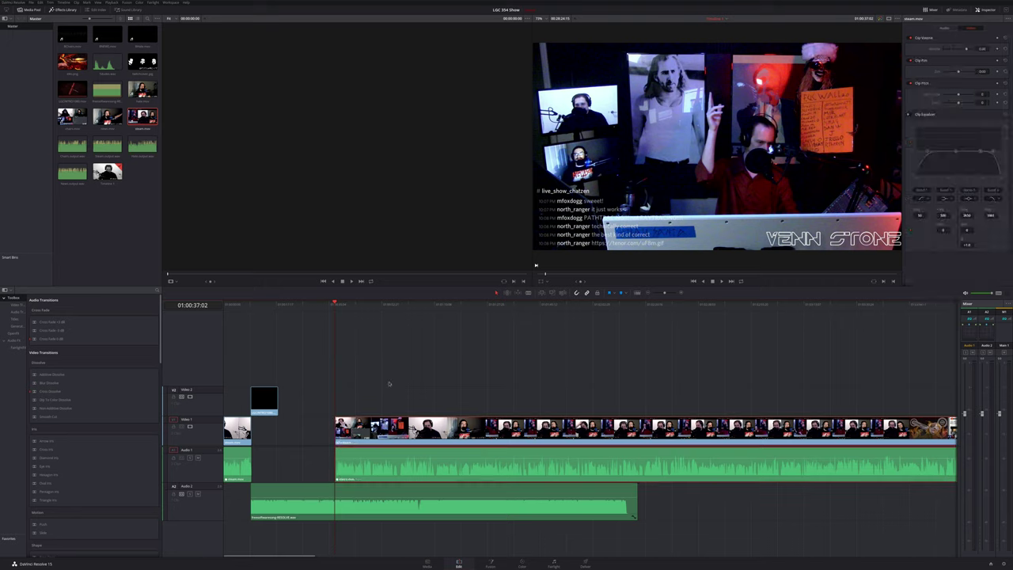
Shift the long steam.mov clip's audio slightly later to sync it with its video, and link the two again.
left_click(378, 469)
scroll(380, 467, "up", 3)
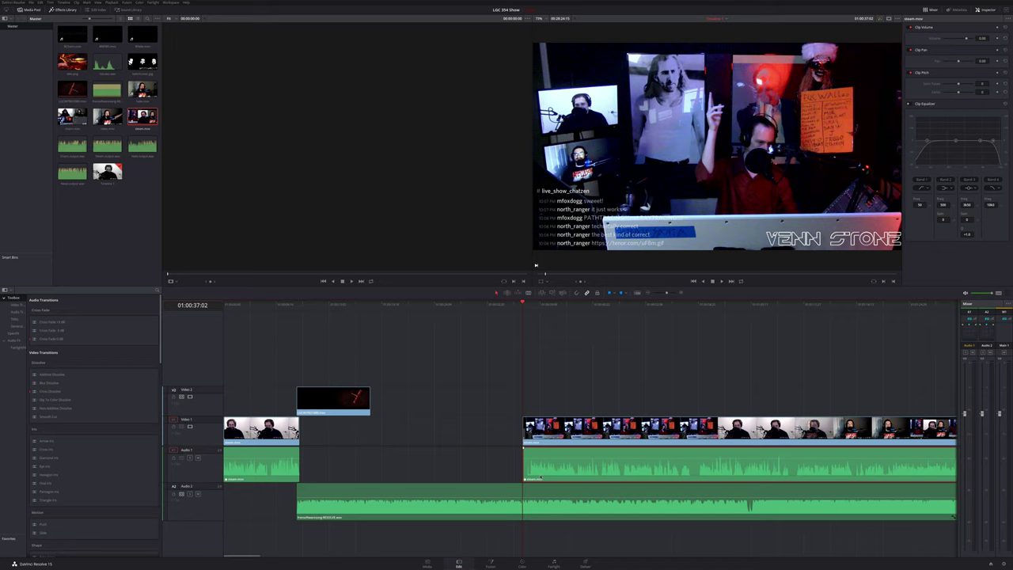
left_click_drag(525, 478, 545, 471)
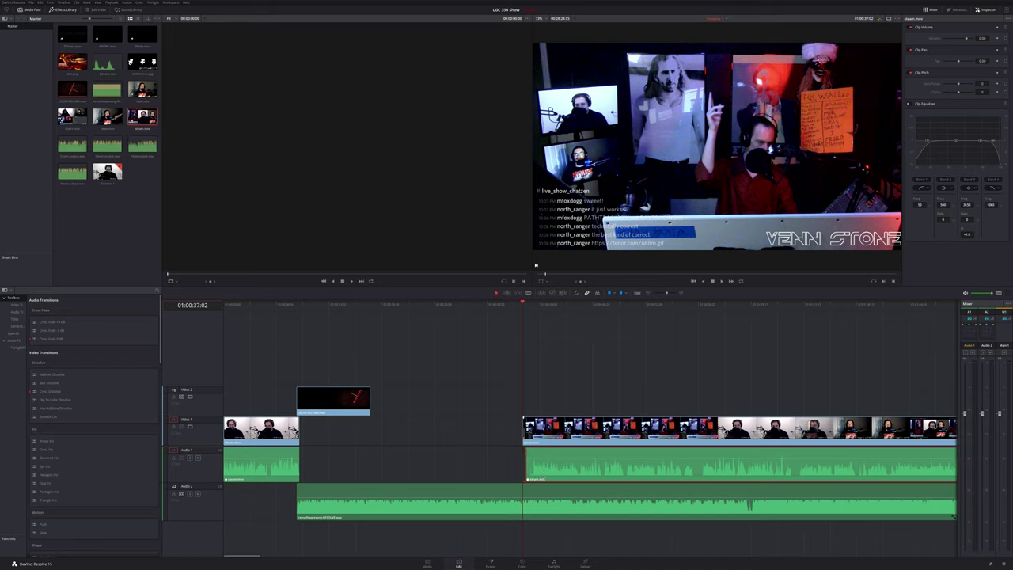
left_click(565, 428)
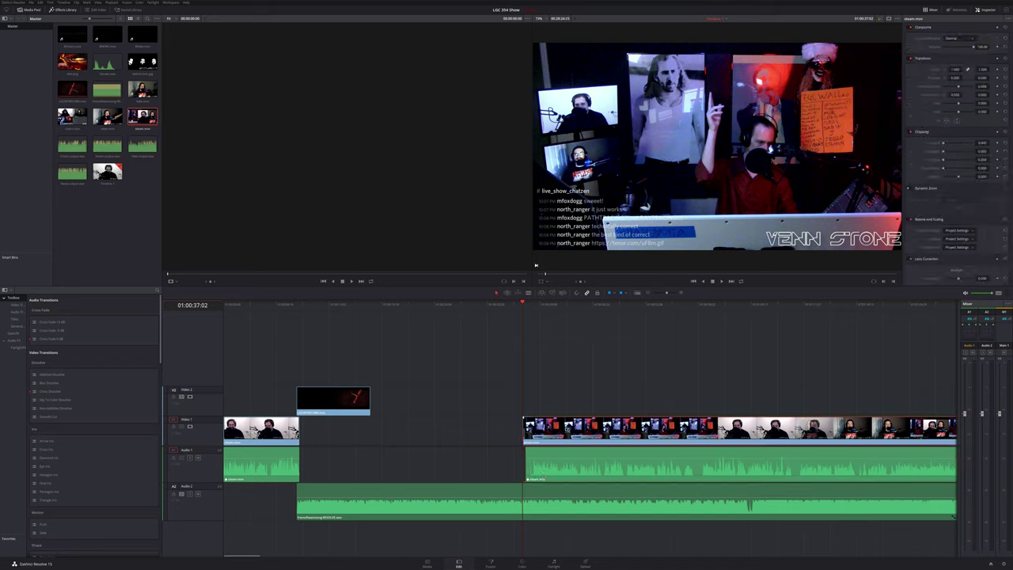
right_click(561, 455)
left_click(580, 430)
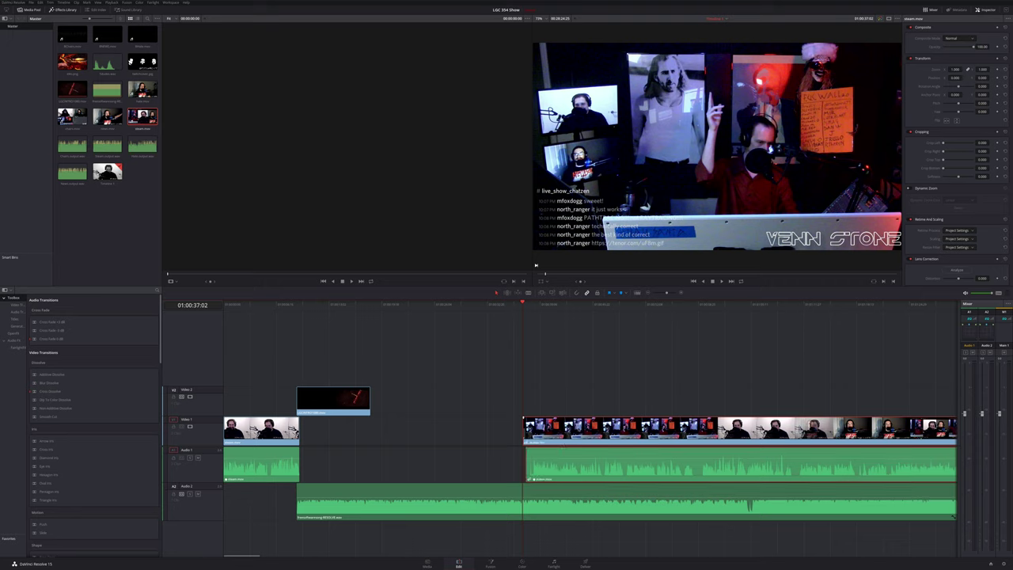
Move the linked steam.mov clip earlier so it starts beneath the last part of LGCINTRO1080.mov, playing back the overlap to refine its position.
left_click_drag(595, 450, 428, 448)
left_click(336, 304)
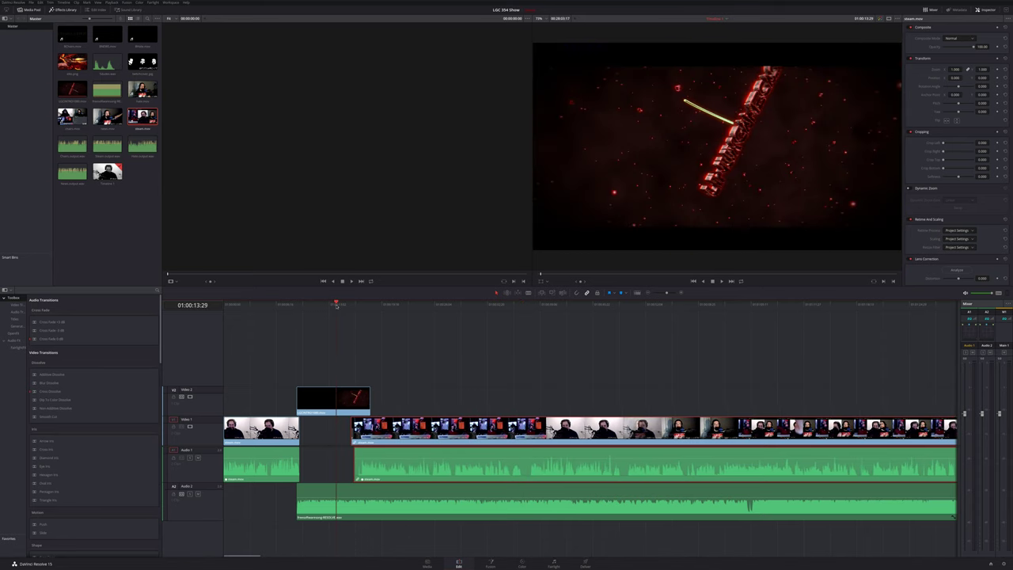
key("space")
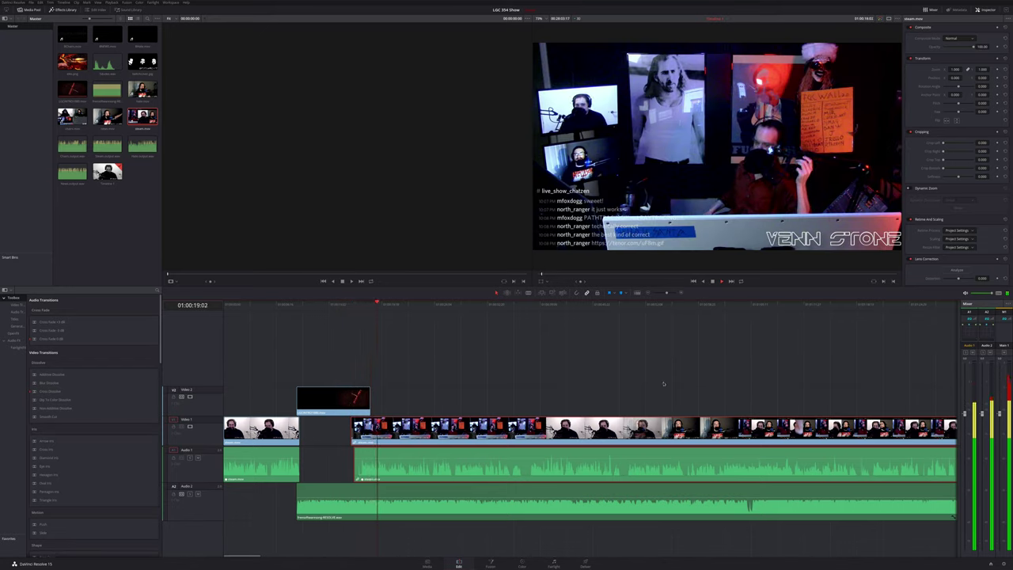
key("space")
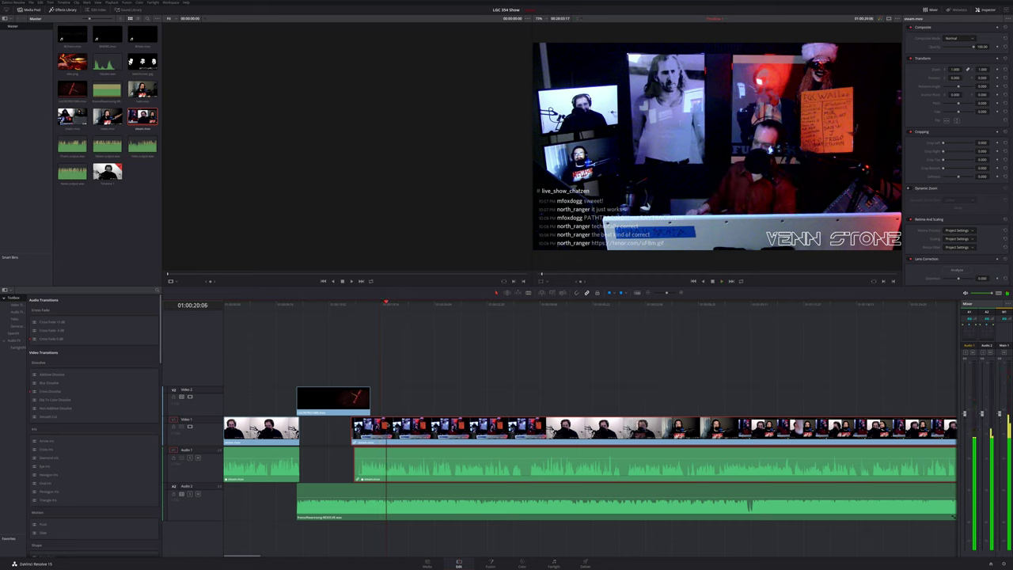
left_click_drag(426, 471, 424, 472)
Try a fade-out at the end of LGCINTRO1080.mov and play back the change into the show footage.
left_click(355, 401)
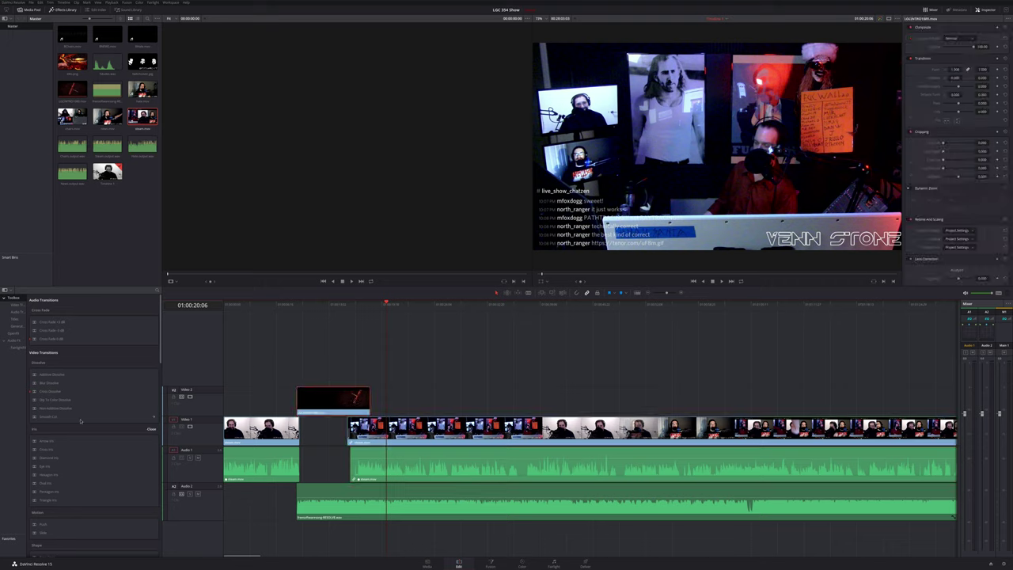
scroll(80, 421, "down", 10)
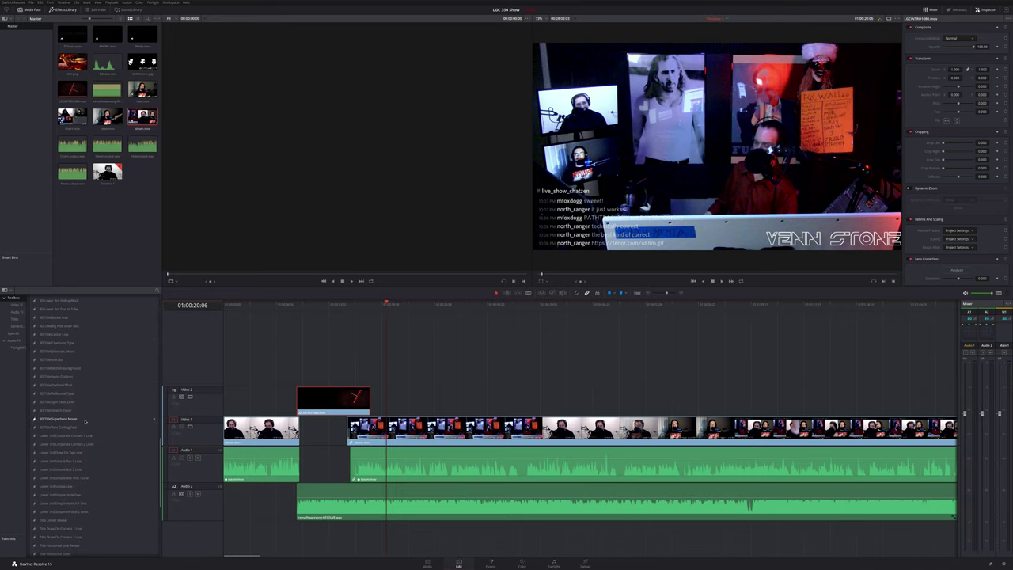
scroll(85, 421, "up", 10)
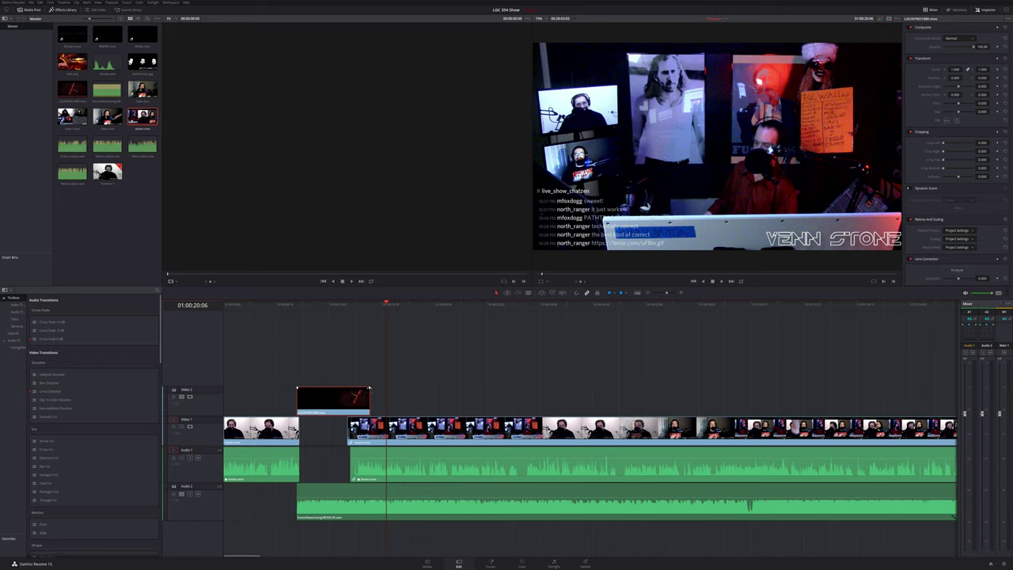
left_click_drag(369, 388, 344, 389)
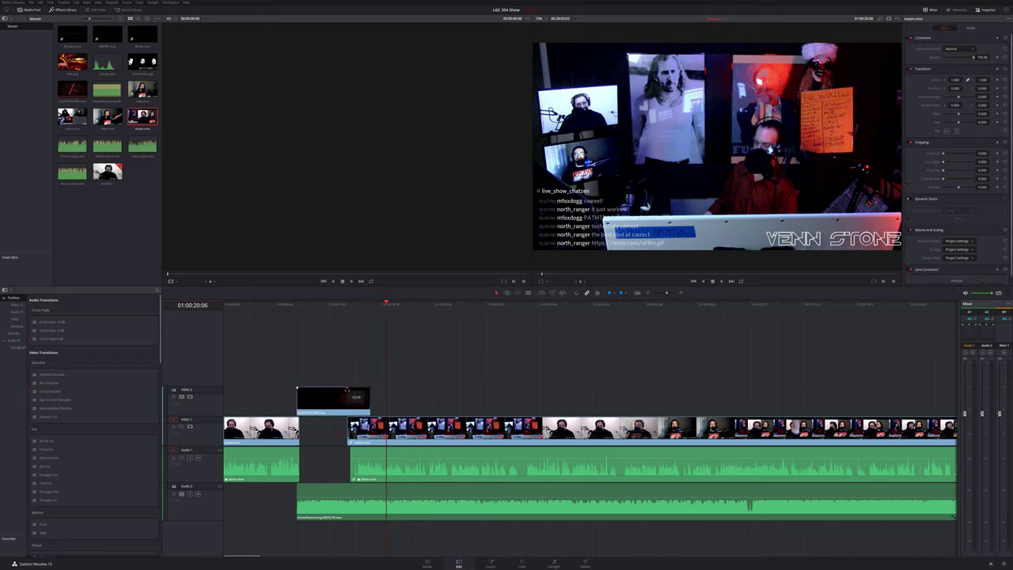
left_click(340, 305)
key("space")
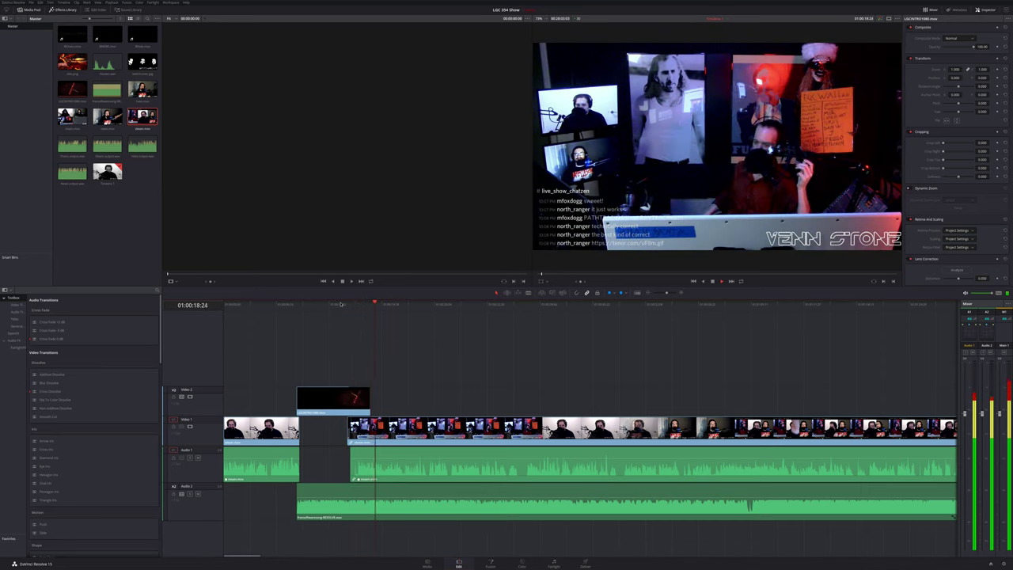
key("space")
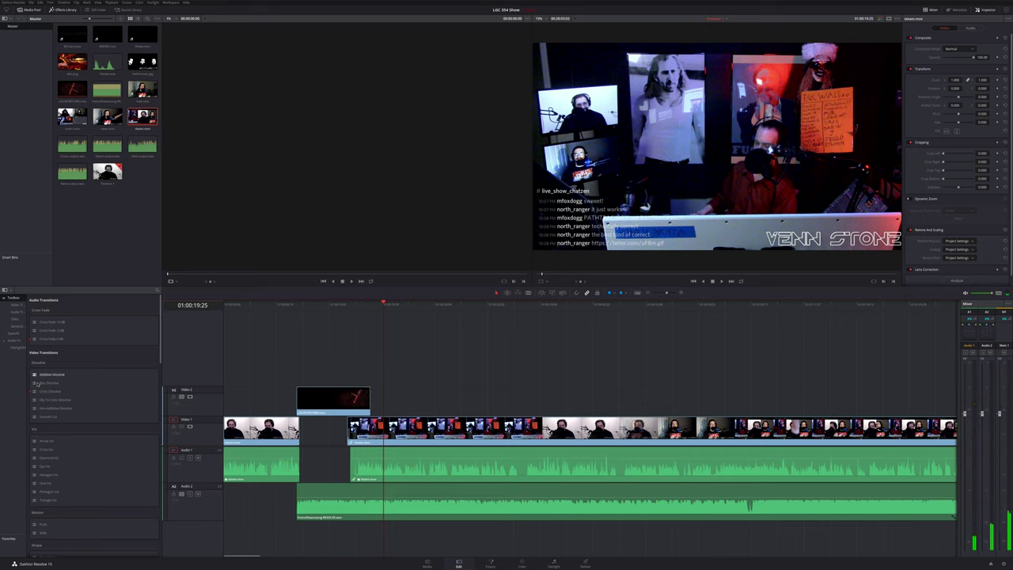
Apply a Blur Dissolve to the end of LGCINTRO1080.mov on Video 2 and extend it to 2.0 seconds.
left_click_drag(49, 383, 366, 395)
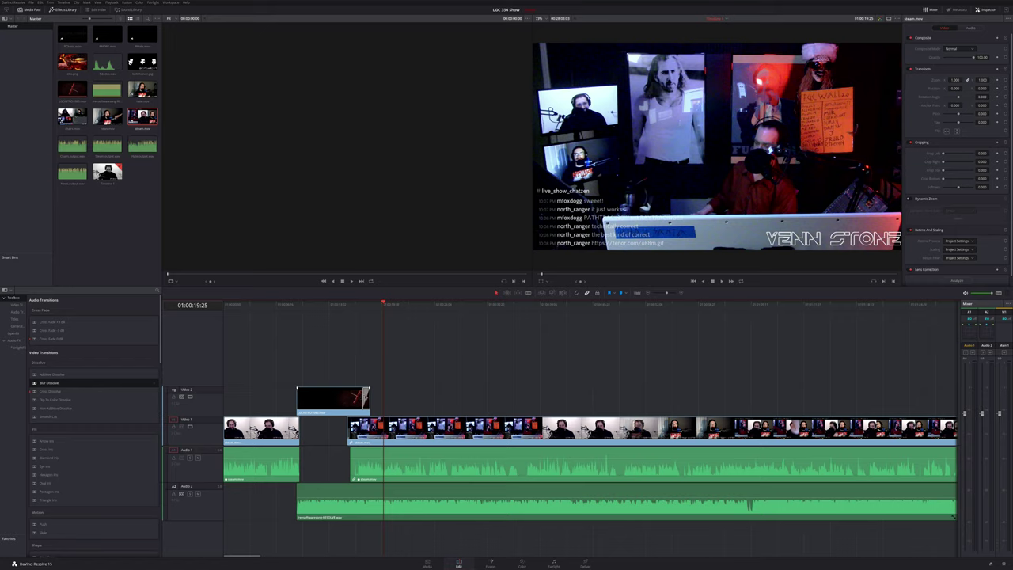
left_click_drag(367, 396, 367, 396)
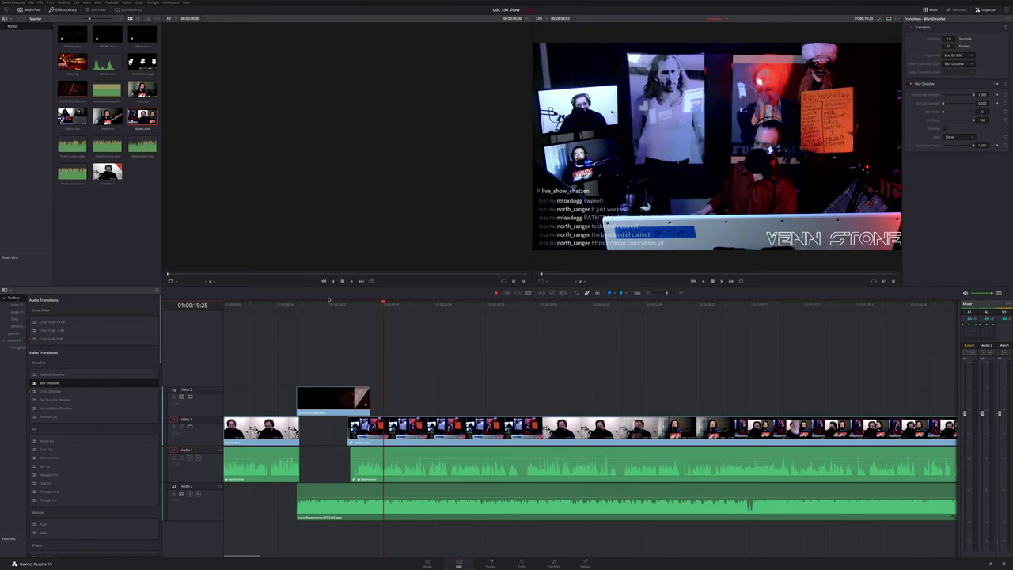
Play back the blur dissolve from the intro video into the show footage.
left_click(339, 305)
key("space")
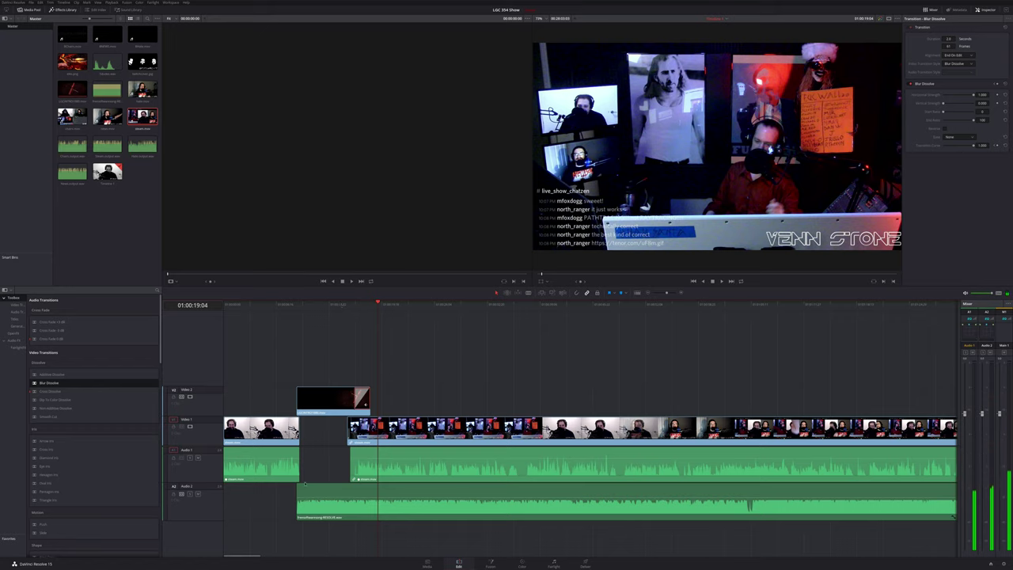
left_click(337, 304)
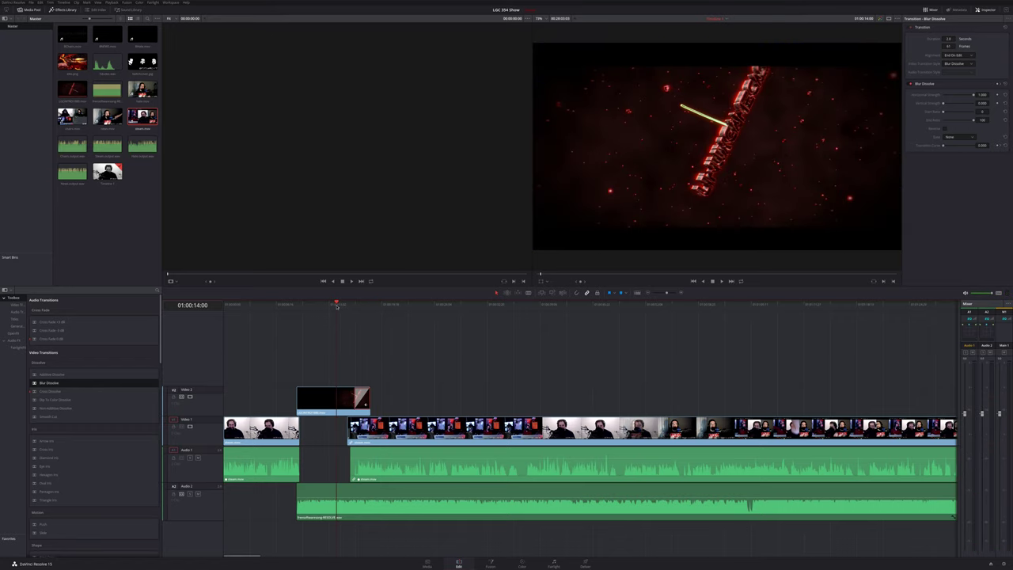
Lower the Audio 2 music under the show footage, starting the volume drop at about 01:00:16:01, and play back the change.
left_click_drag(337, 305, 353, 317)
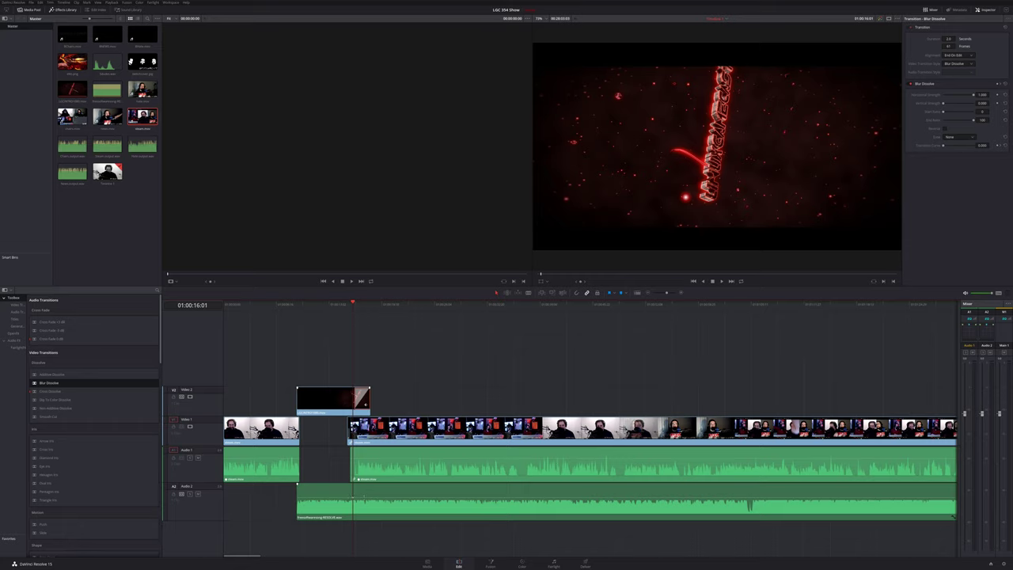
left_click_drag(383, 497, 425, 511)
left_click(341, 306)
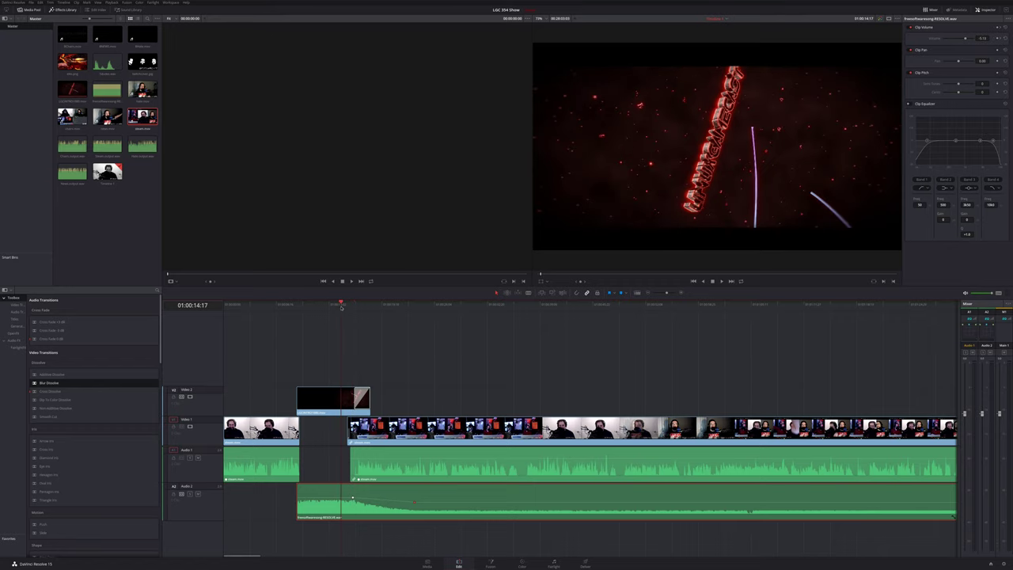
key("space")
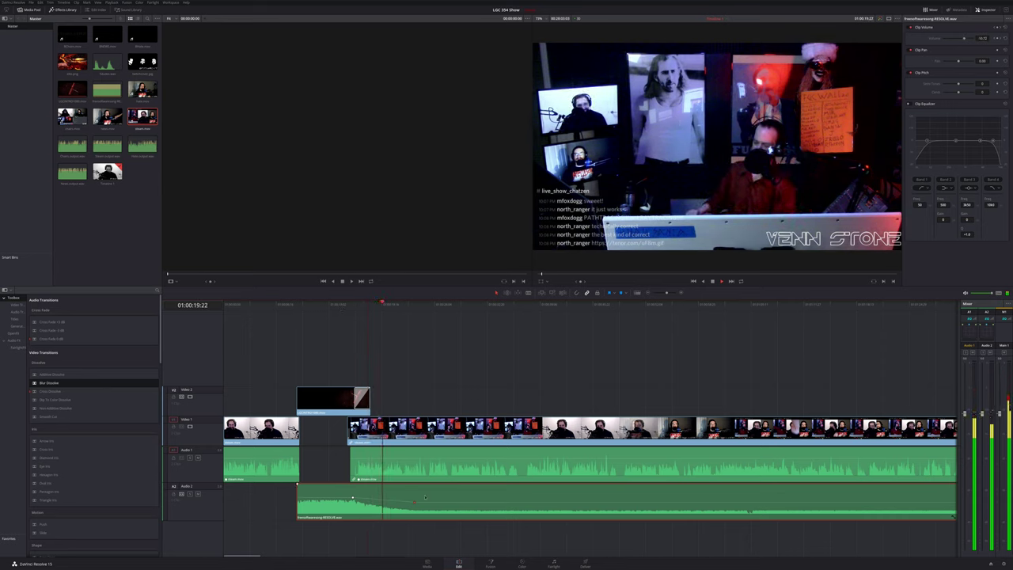
key("space")
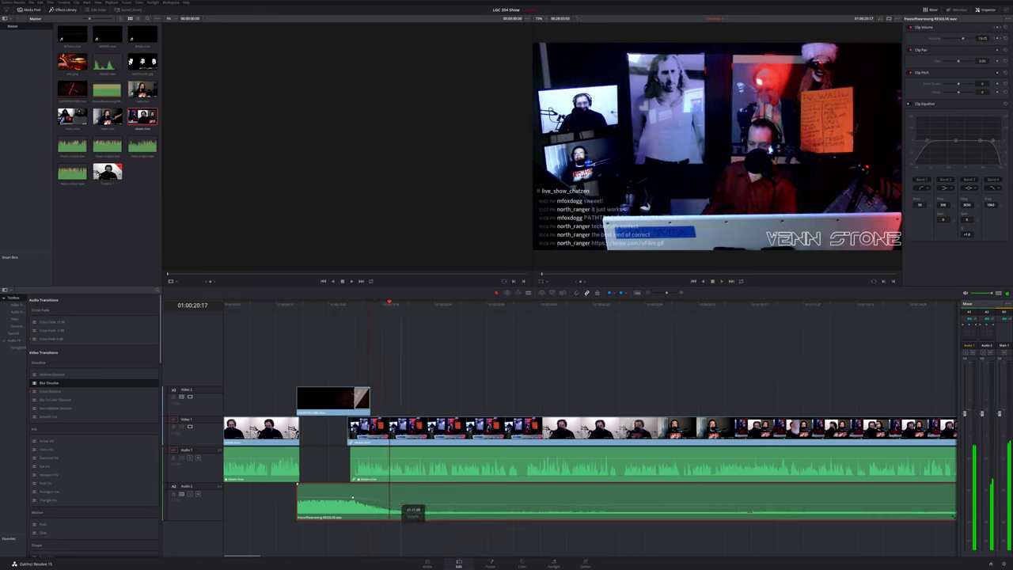
Move the second volume keyframe on the music slightly earlier to steepen the drop, and listen to the balance against the hosts' voices.
left_click_drag(398, 507, 393, 506)
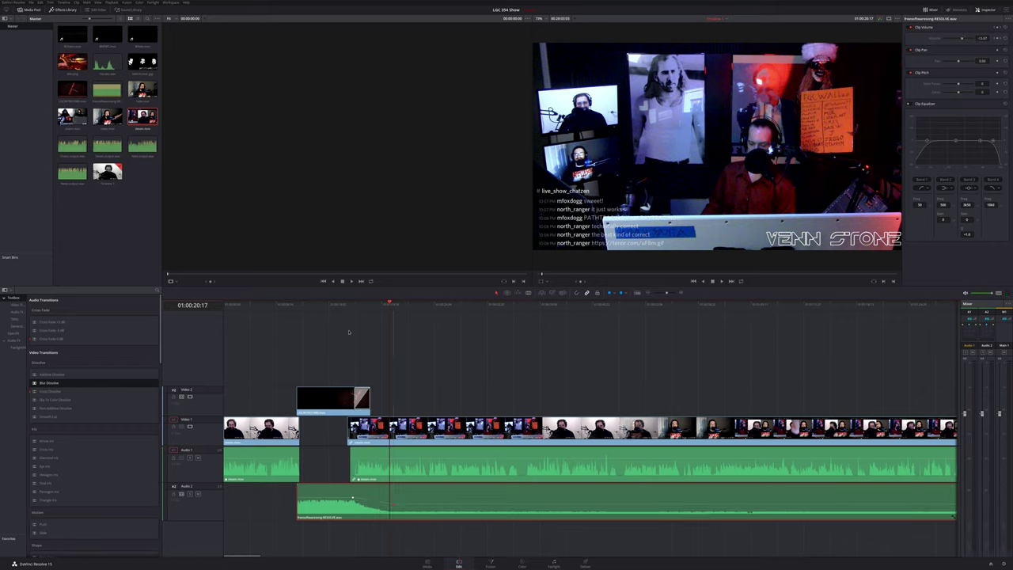
left_click(347, 309)
key("space")
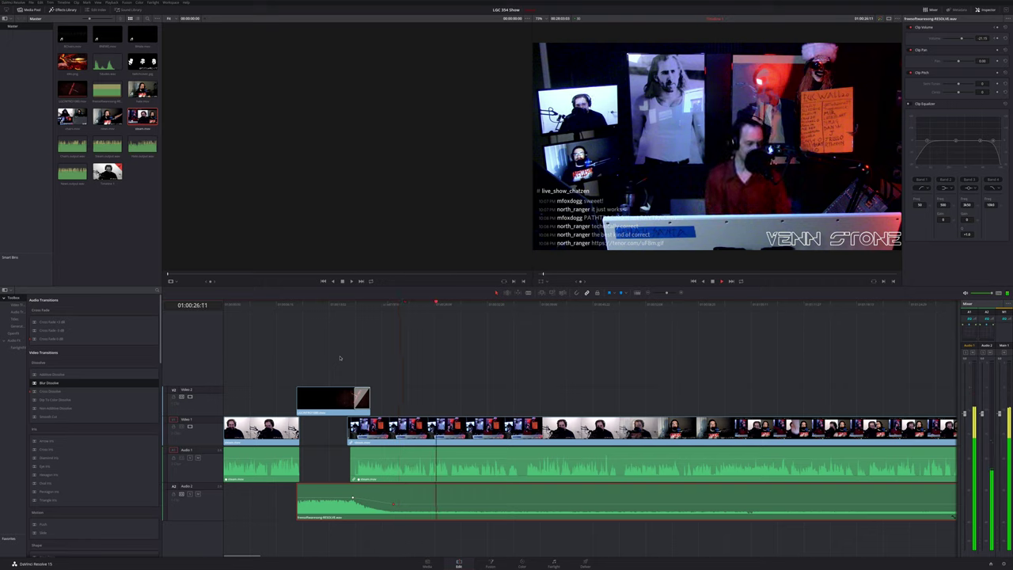
key("space")
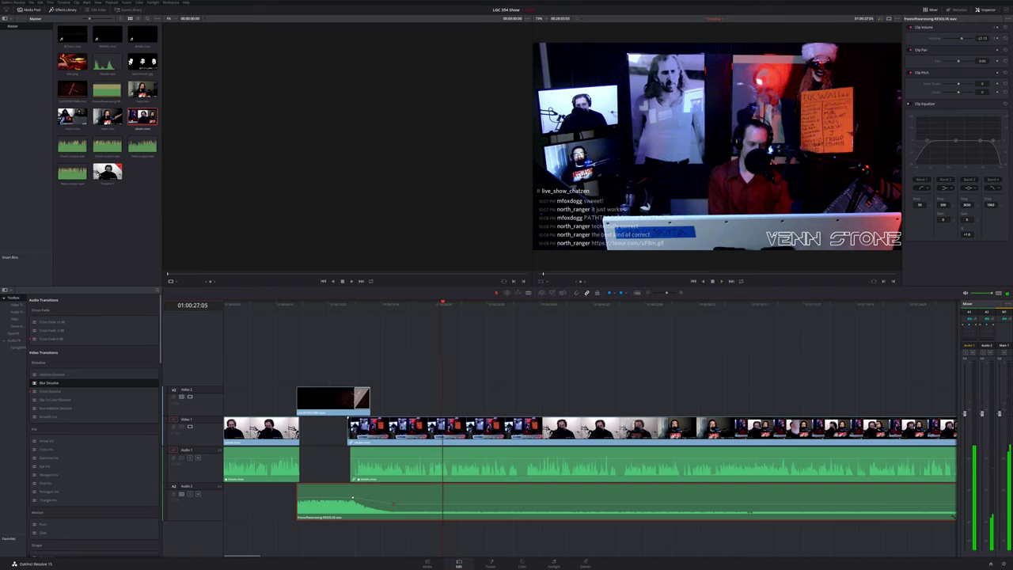
Add volume keyframes to fade the Audio 2 music down further, beginning at 01:01:00:20 and ending roughly 20 seconds after that.
key("ctrl+minus")
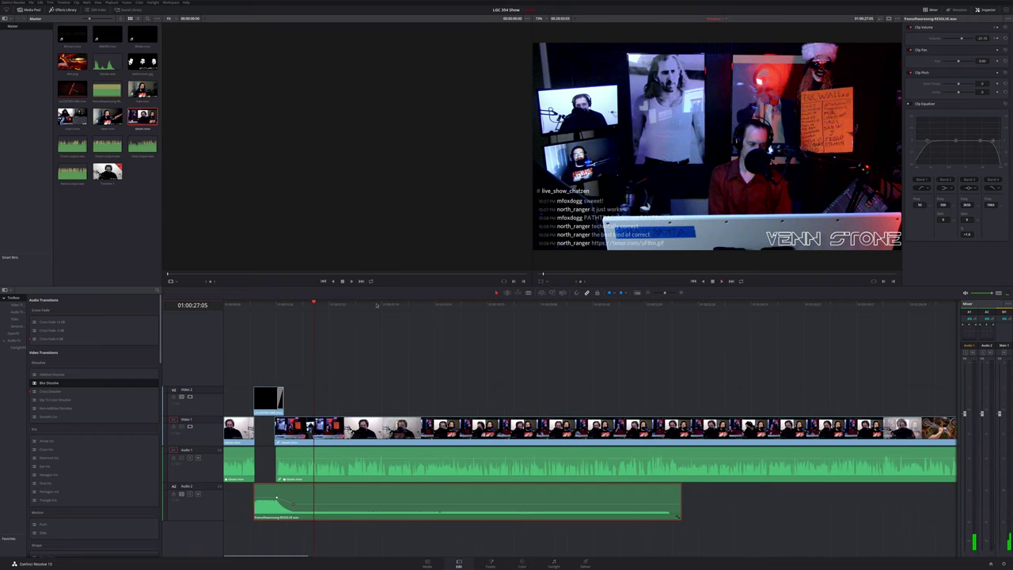
left_click_drag(377, 306, 425, 305)
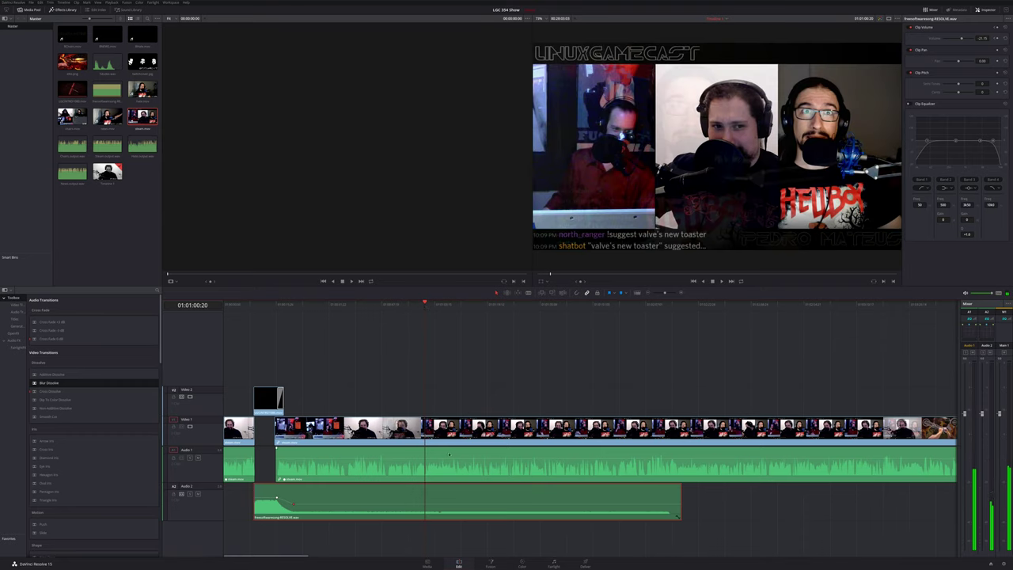
left_click(425, 504, "alt")
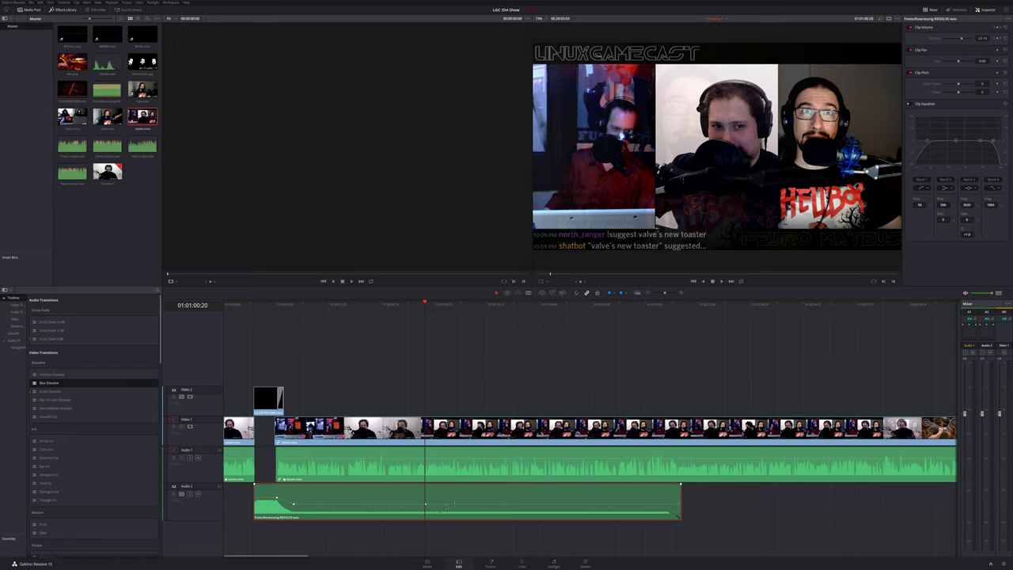
left_click_drag(453, 504, 490, 510)
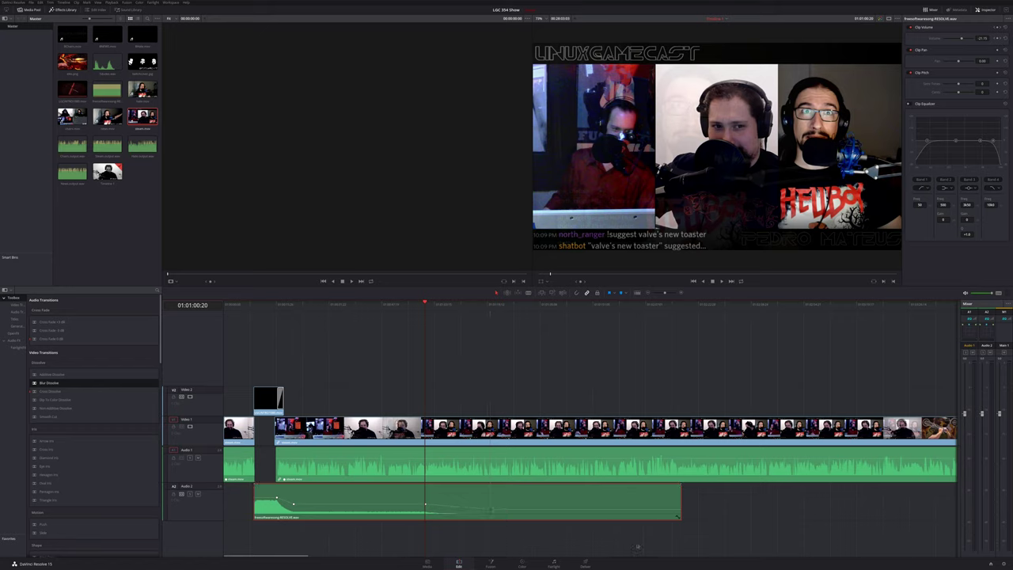
Split the faded music clip on Audio 2 at 01:01:21:11 and delete the remainder after the cut.
left_click(489, 306)
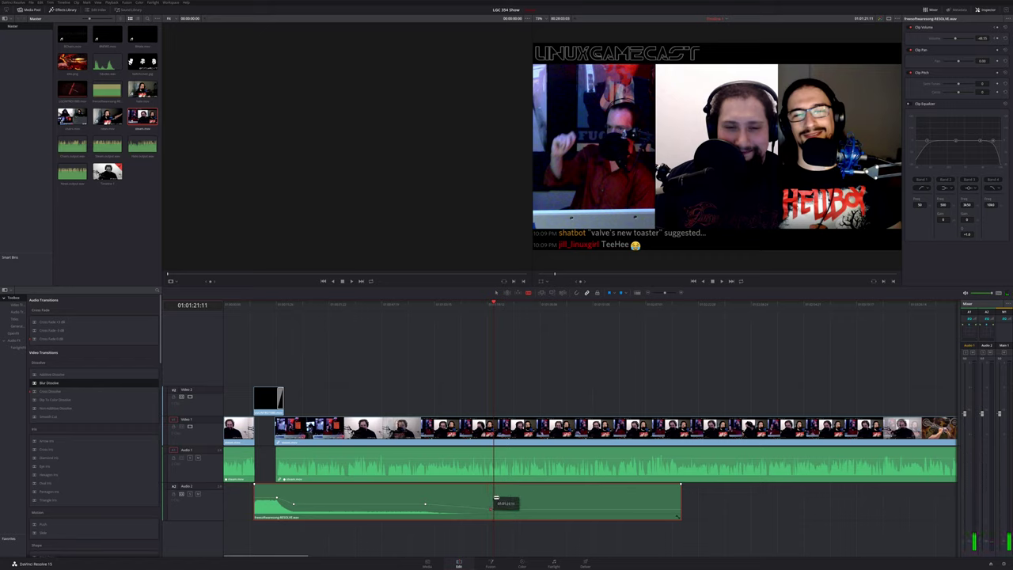
key("ctrl+b")
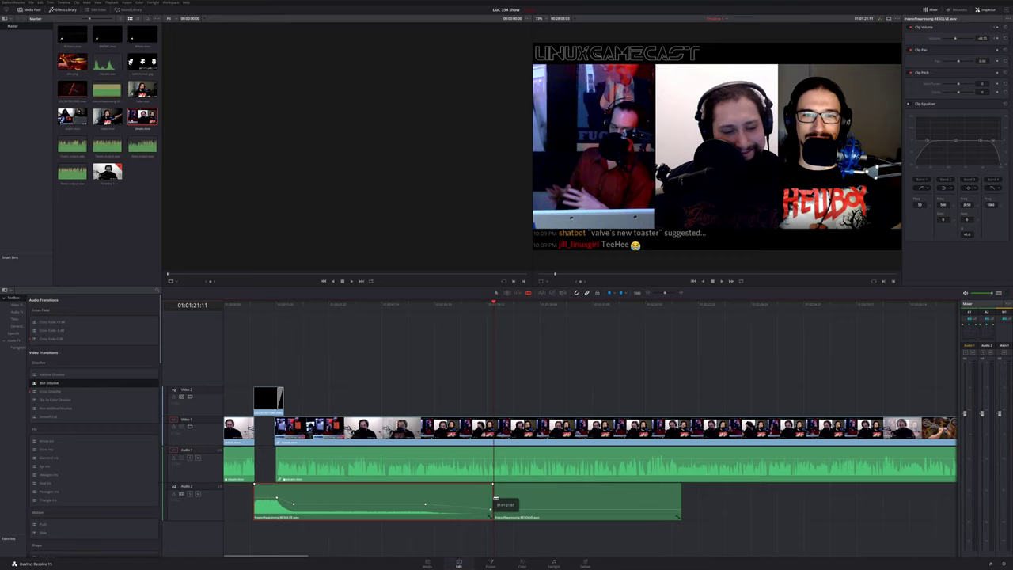
left_click(540, 505)
key("Delete")
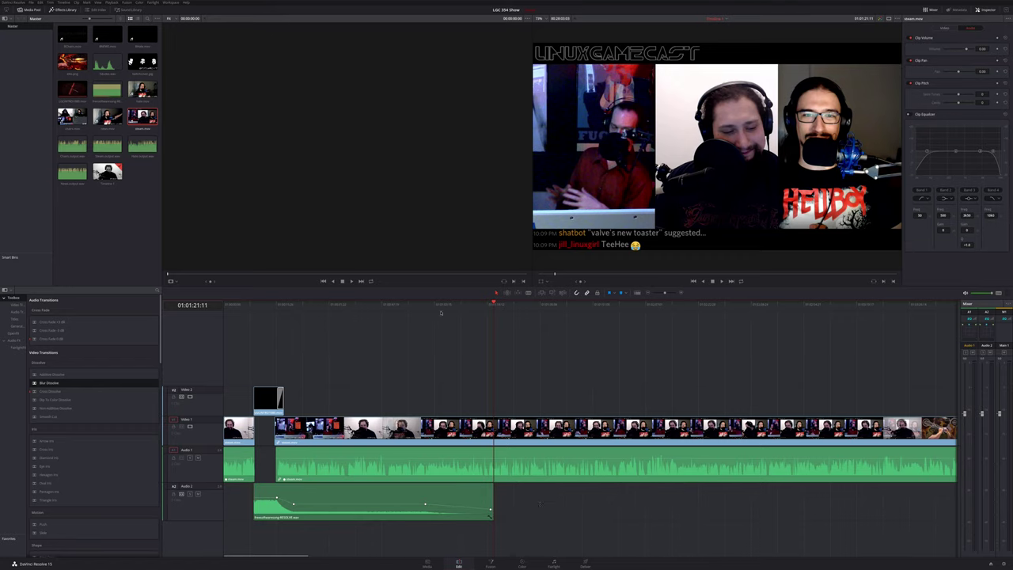
Play back the music fade-out, and review the cold open through the intro into the show footage.
left_click(414, 308)
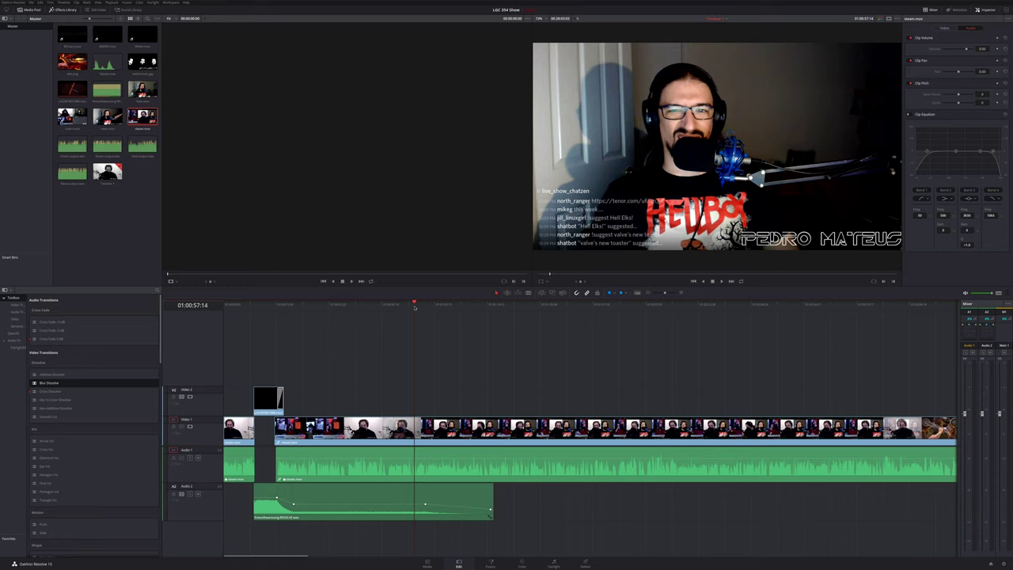
key("space")
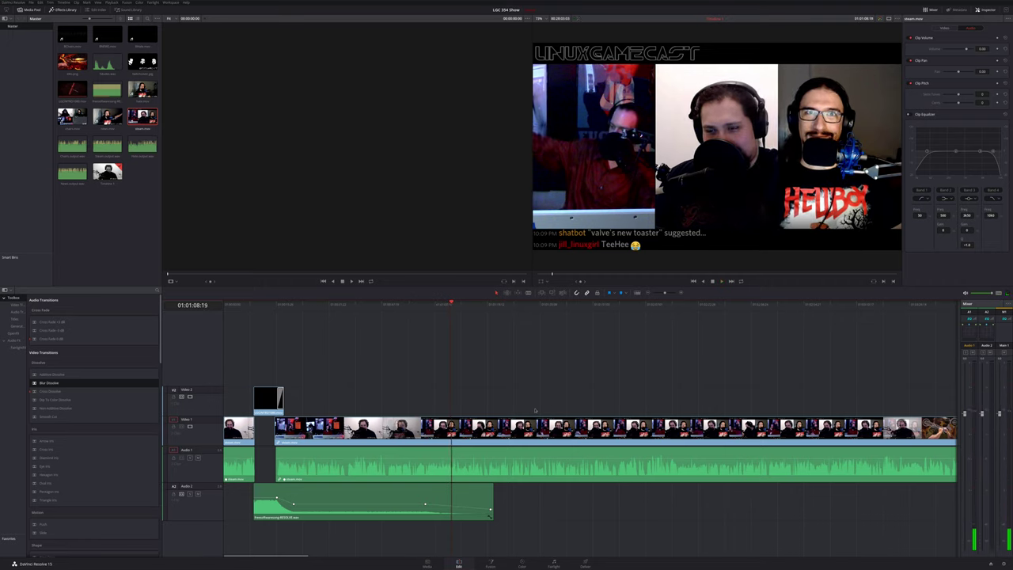
left_click(217, 305)
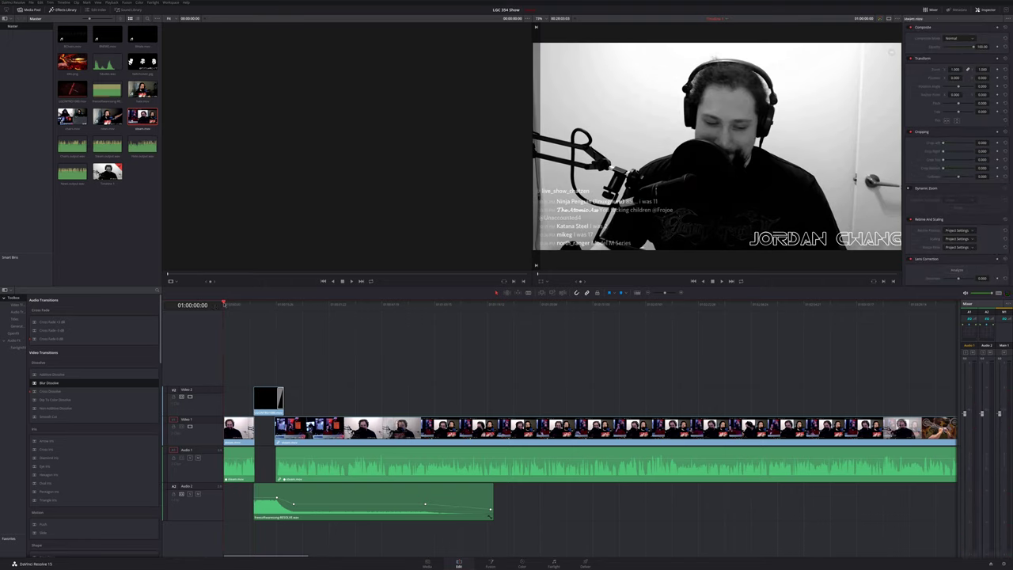
left_click_drag(224, 304, 254, 309)
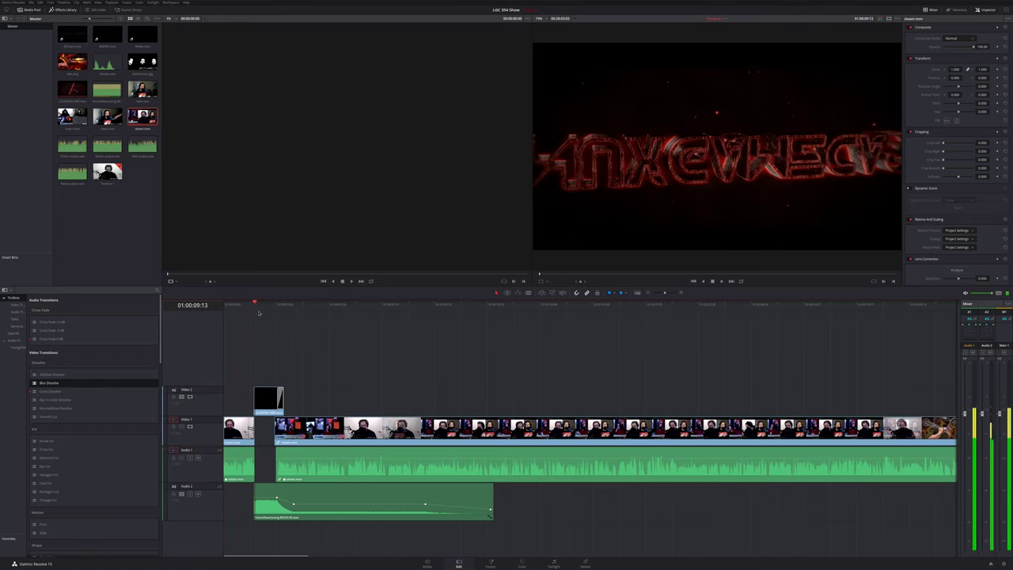
key("space")
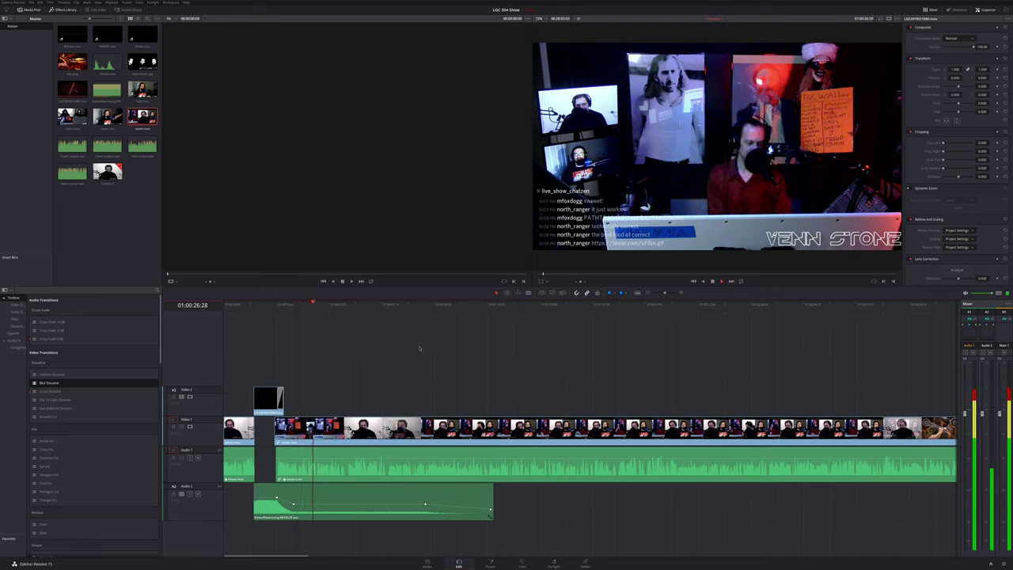
key("space")
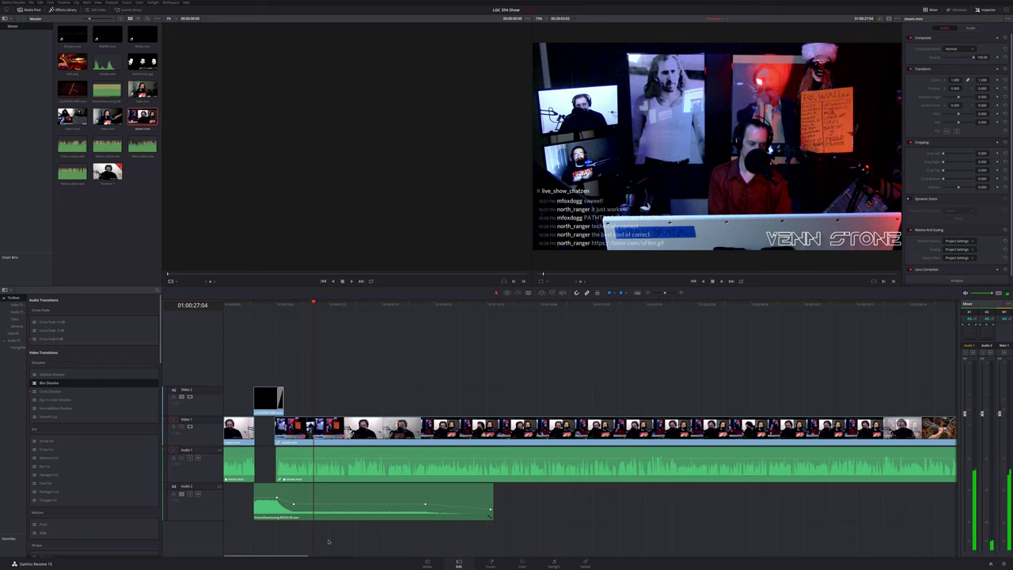
Find where the first show segment should end and trim the end of the long steam.mov clip to 01:27:58:29.
key("shift+z")
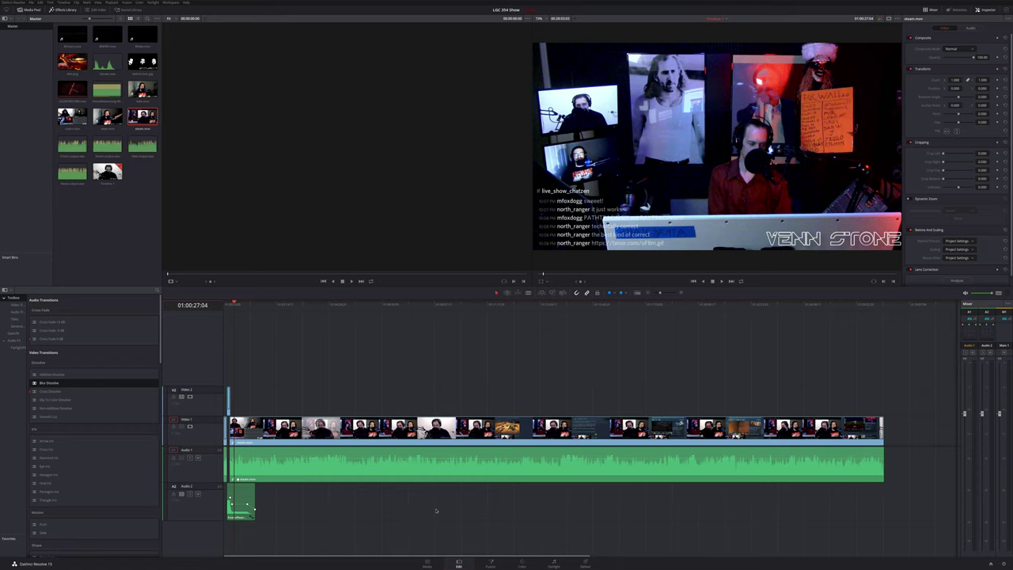
left_click(876, 305)
key("space")
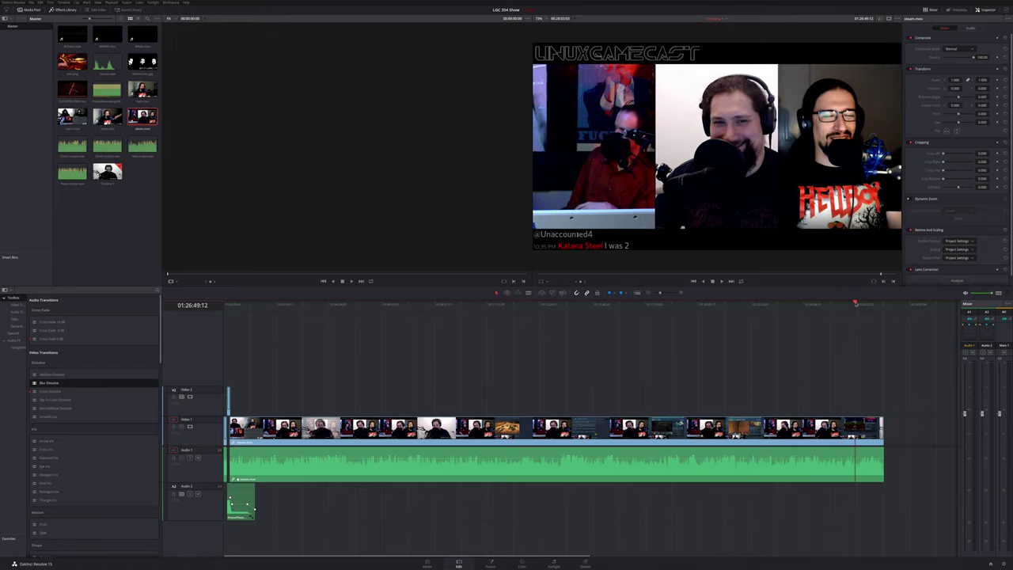
left_click_drag(877, 306, 875, 305)
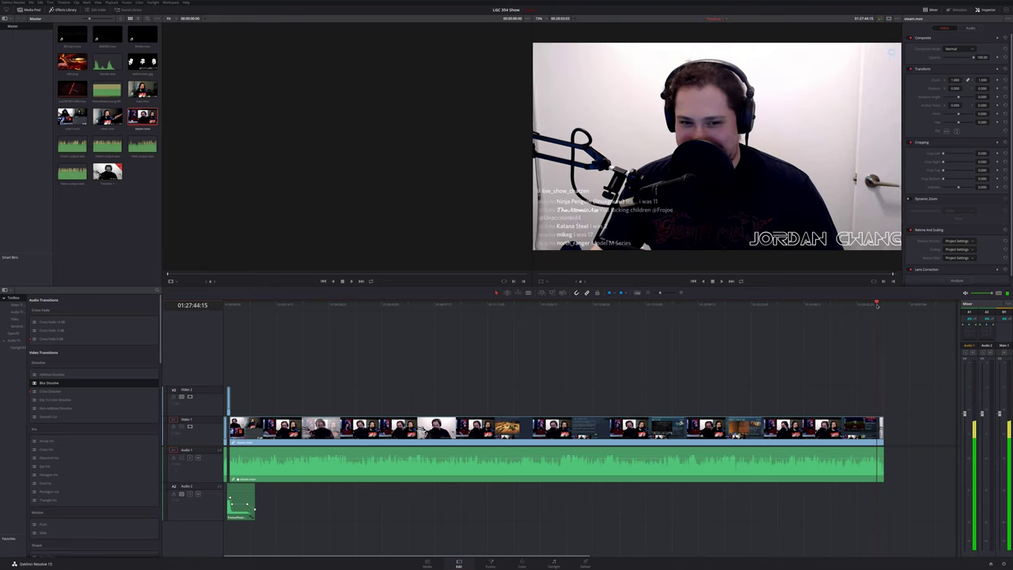
key("ctrl+equal")
key("ctrl+equal")
key("ctrl+equal")
key("ctrl+equal")
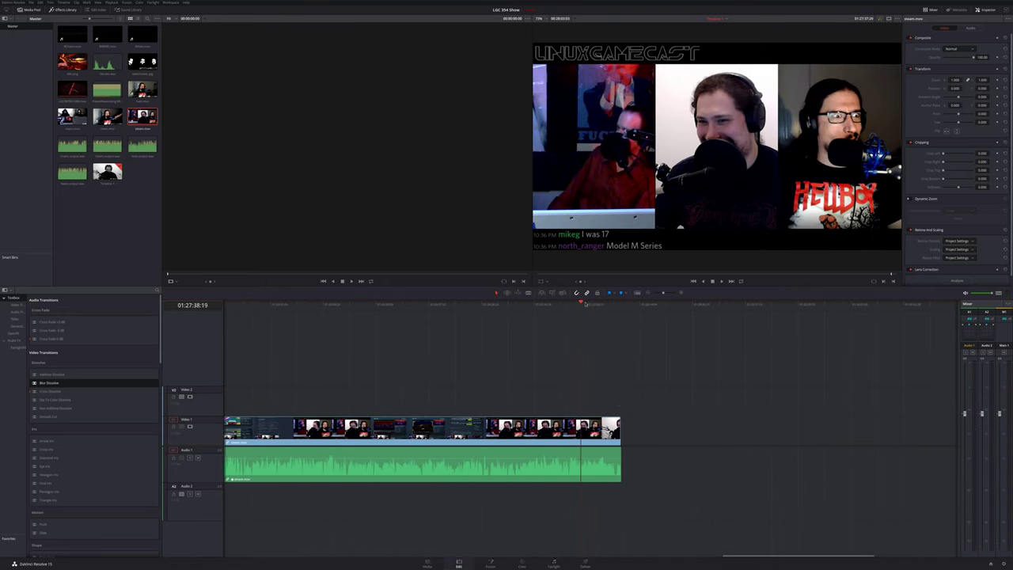
left_click(610, 305)
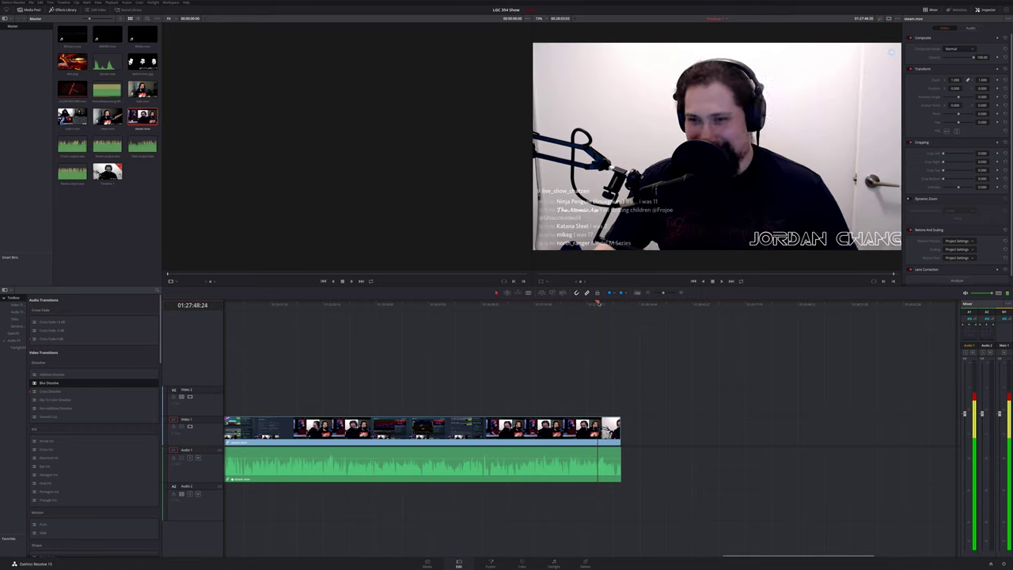
left_click_drag(610, 304, 615, 307)
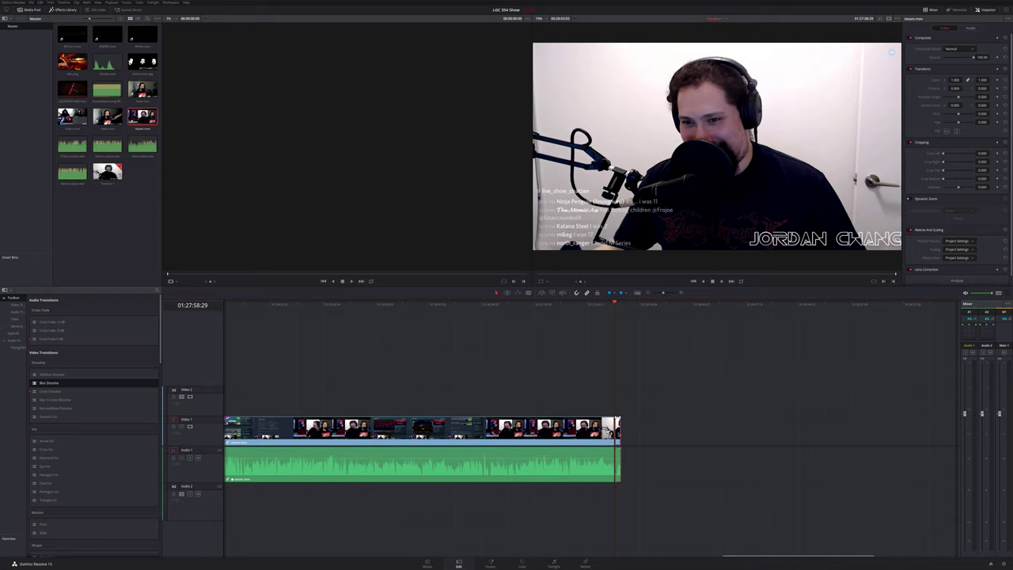
left_click_drag(621, 431, 618, 433)
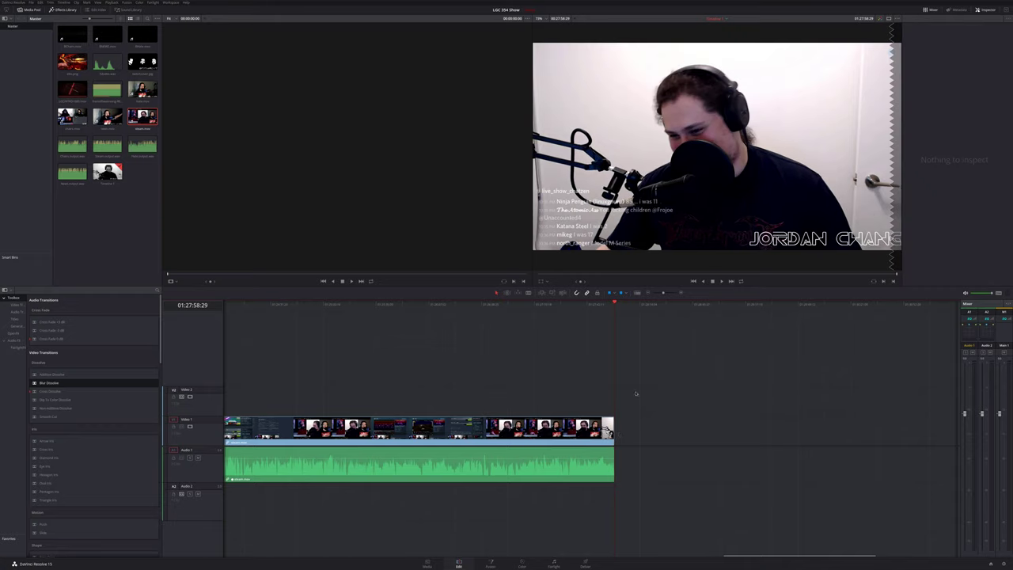
Place the NEWS title clip on Video 2 and Audio 2 so it starts at 01:27:58:15, slightly overlapping the end of steam.mov.
scroll(631, 416, "right", 2)
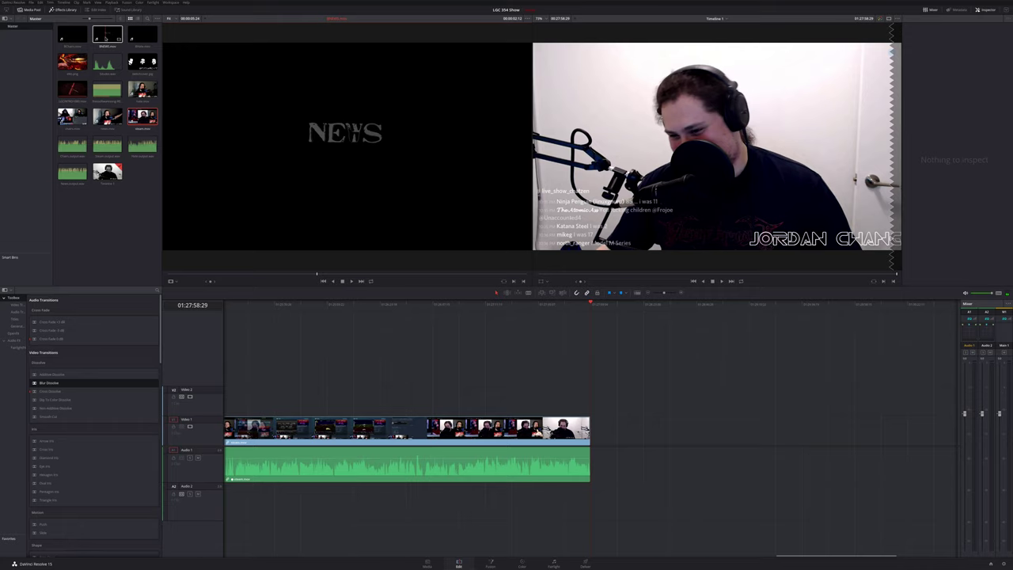
left_click_drag(105, 37, 592, 391)
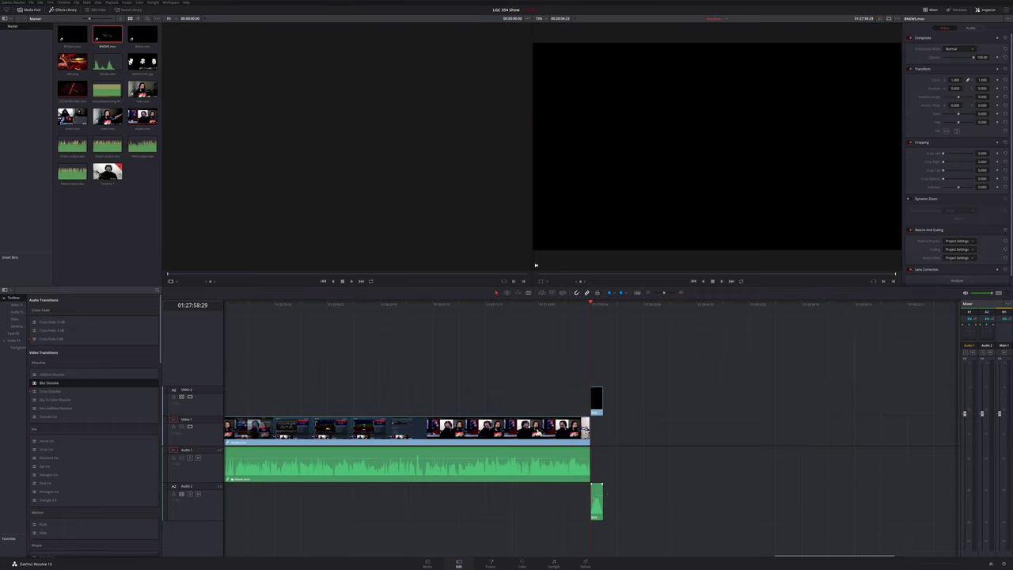
scroll(629, 421, "up", 4)
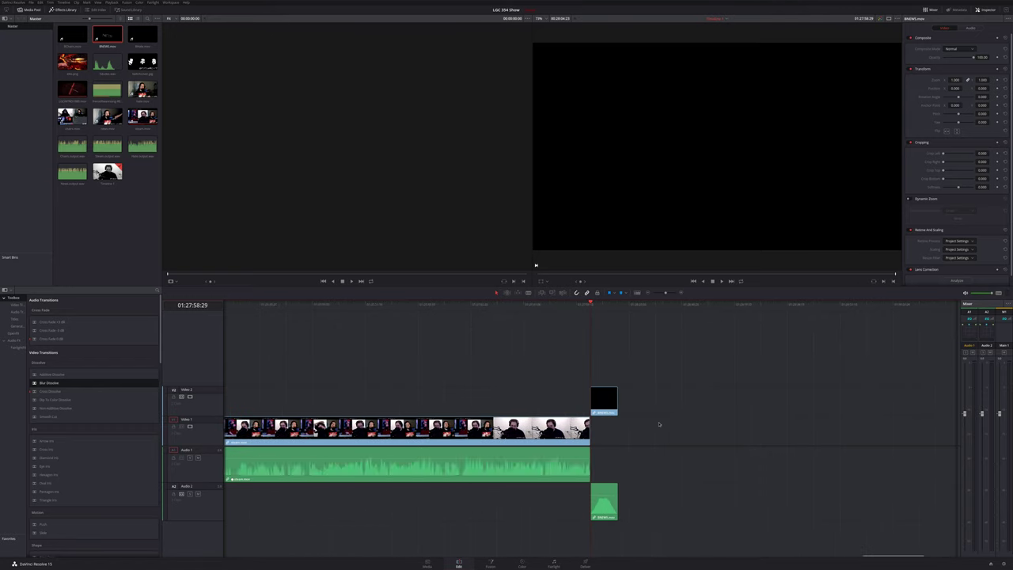
left_click(585, 305)
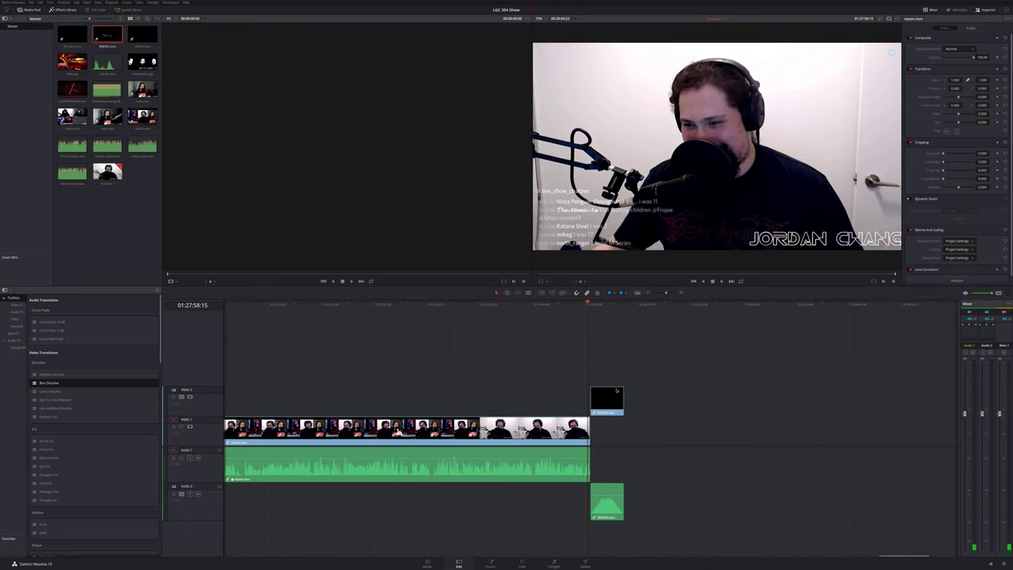
left_click_drag(606, 399, 603, 399)
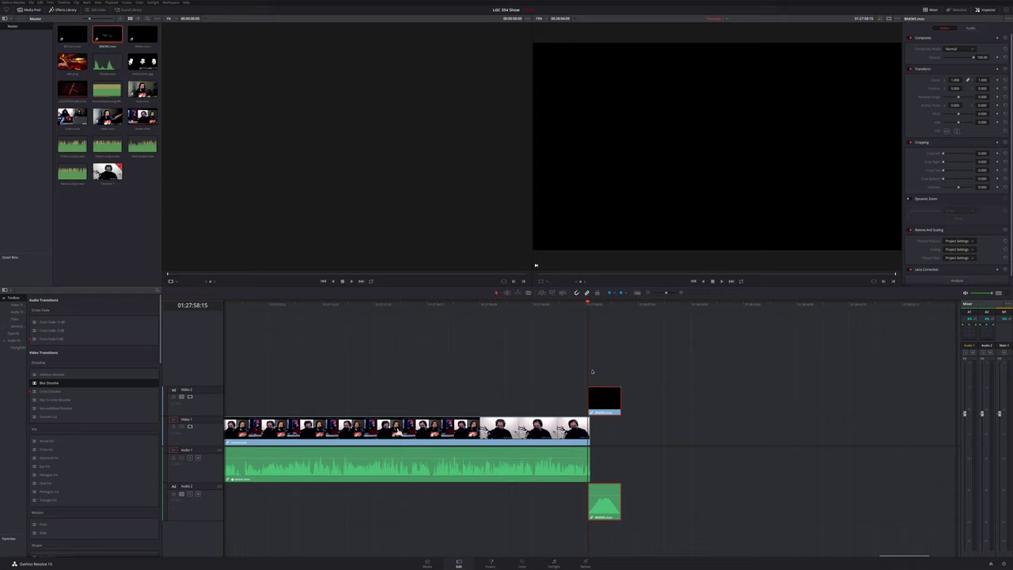
scroll(626, 400, "up", 4)
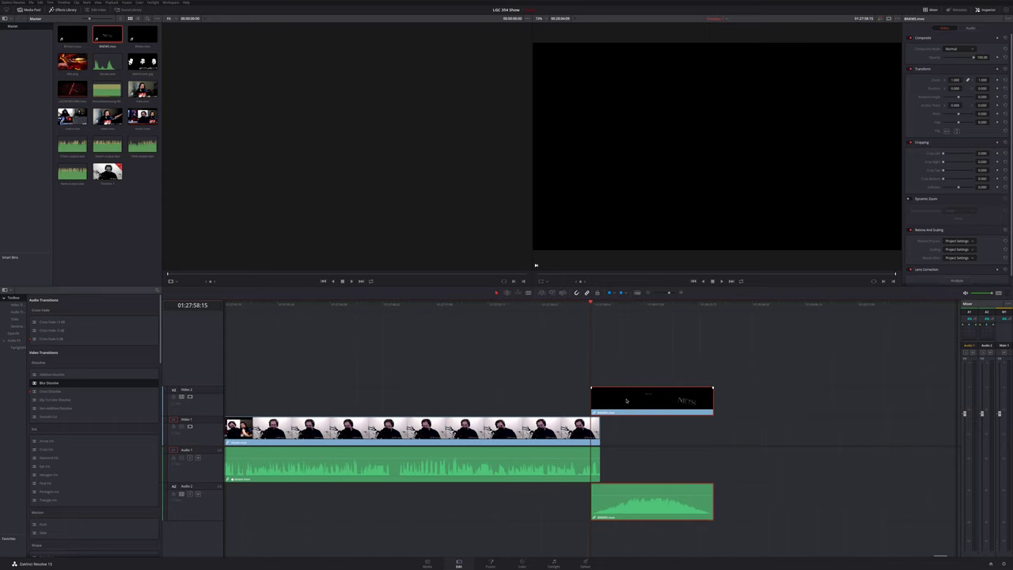
Add a short fade-in to the NEWS title clip on Video 2 and play back the transition out of steam.mov.
left_click(583, 305)
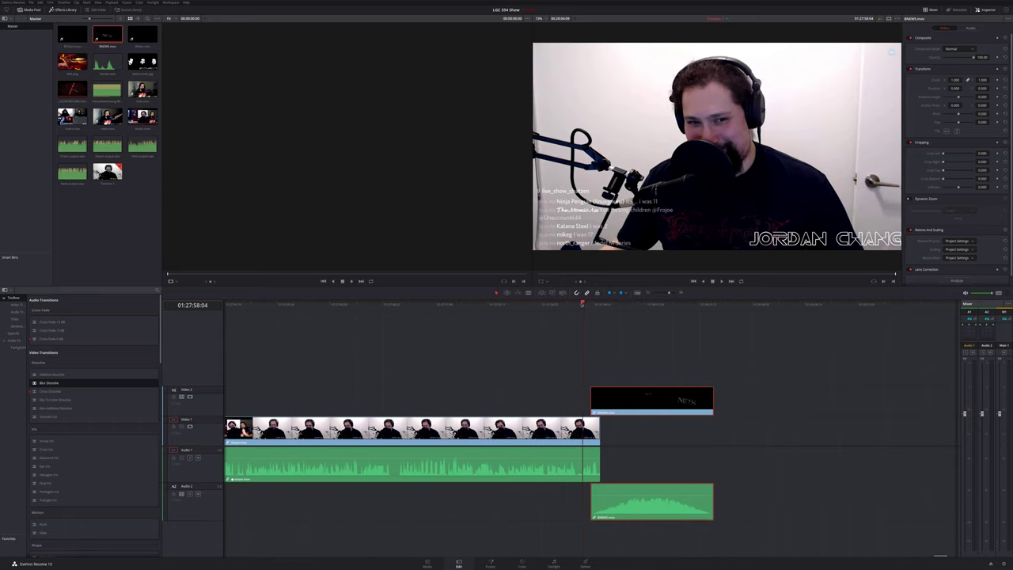
mouse_move(583, 305)
left_mouse_down()
mouse_move(668, 314)
mouse_move(577, 320)
left_mouse_up()
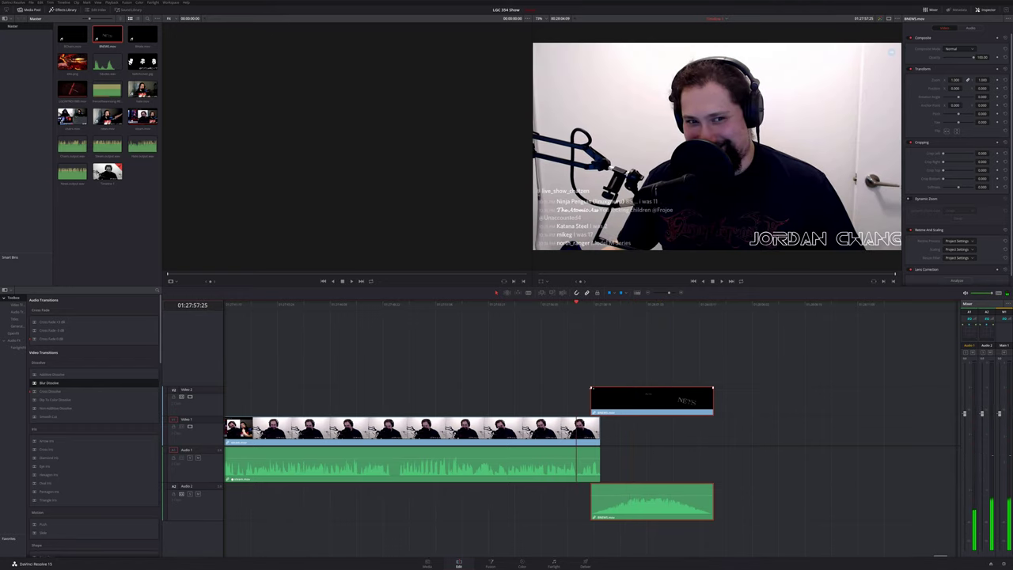
left_click_drag(591, 387, 601, 394)
key("space")
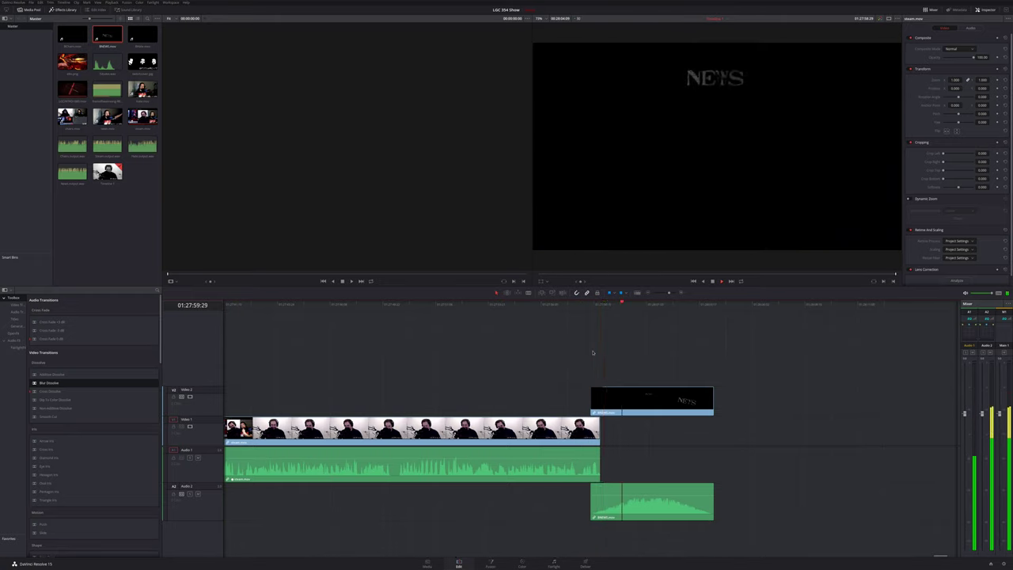
key("space")
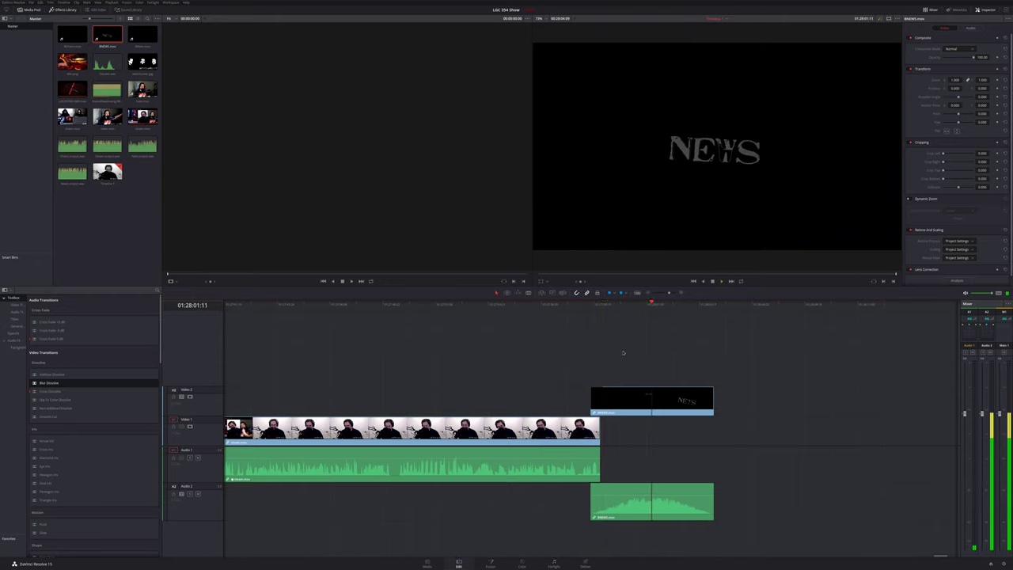
Place news.mov on Video 1 and Audio 1 after the NEWS title, leaving a gap behind steam.mov.
scroll(621, 354, "down", 3)
key("ctrl+minus")
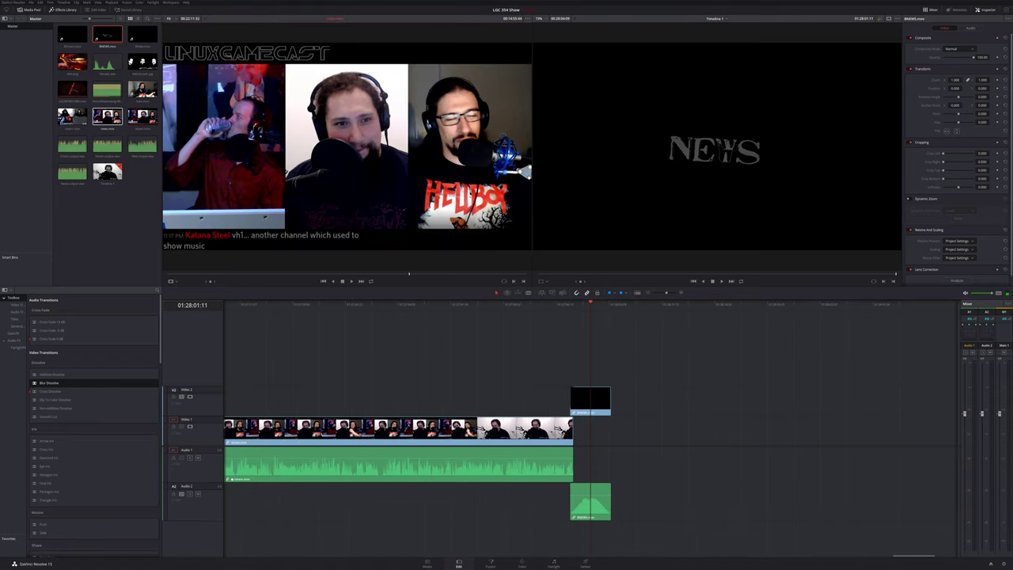
left_click_drag(108, 117, 642, 444)
scroll(601, 459, "right", 5)
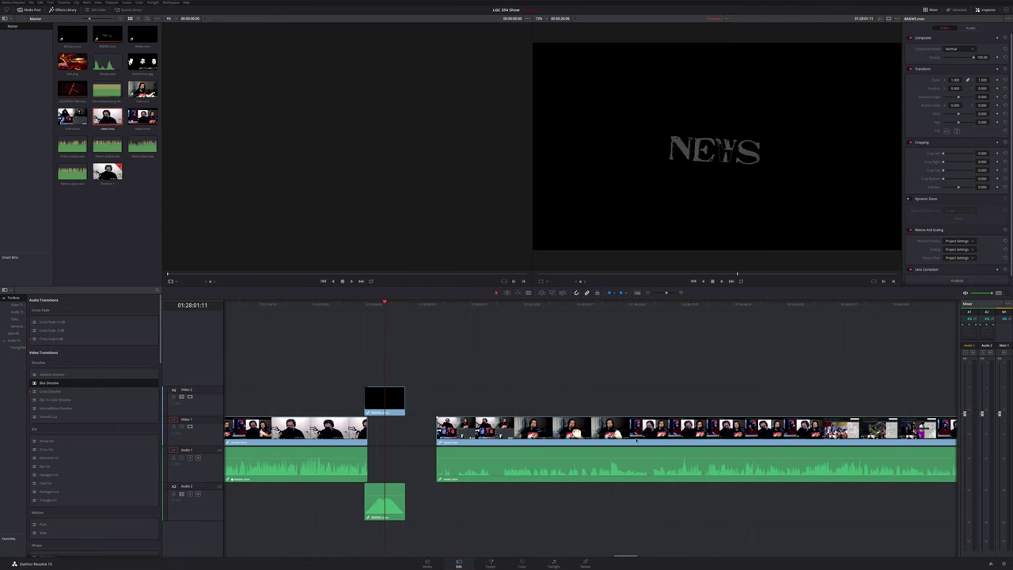
Unlink the video and audio of news.mov and shift its audio slightly later on Audio 1 to sync it.
left_click(568, 473)
right_click(568, 473)
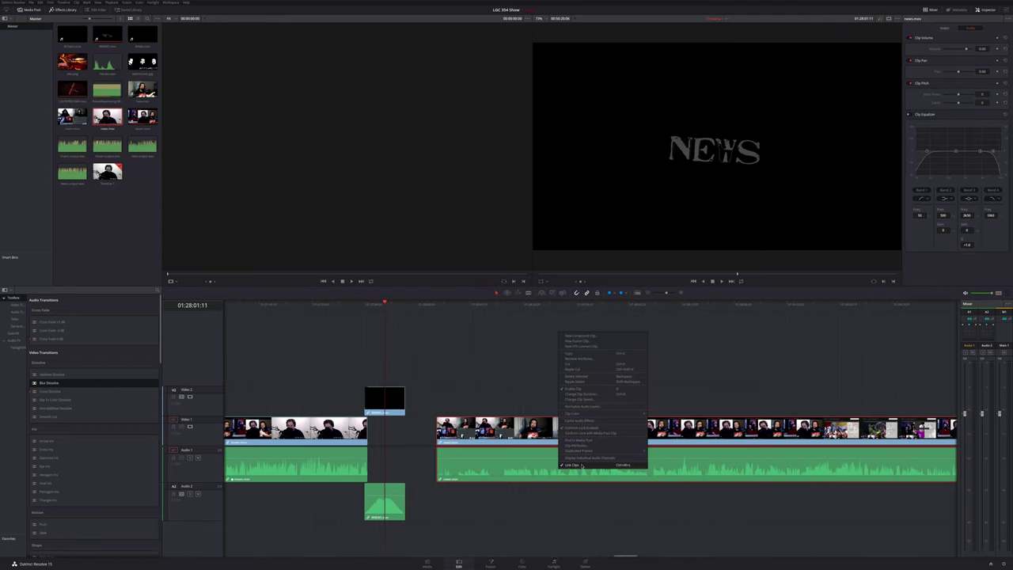
left_click(583, 464)
scroll(540, 456, "up", 2)
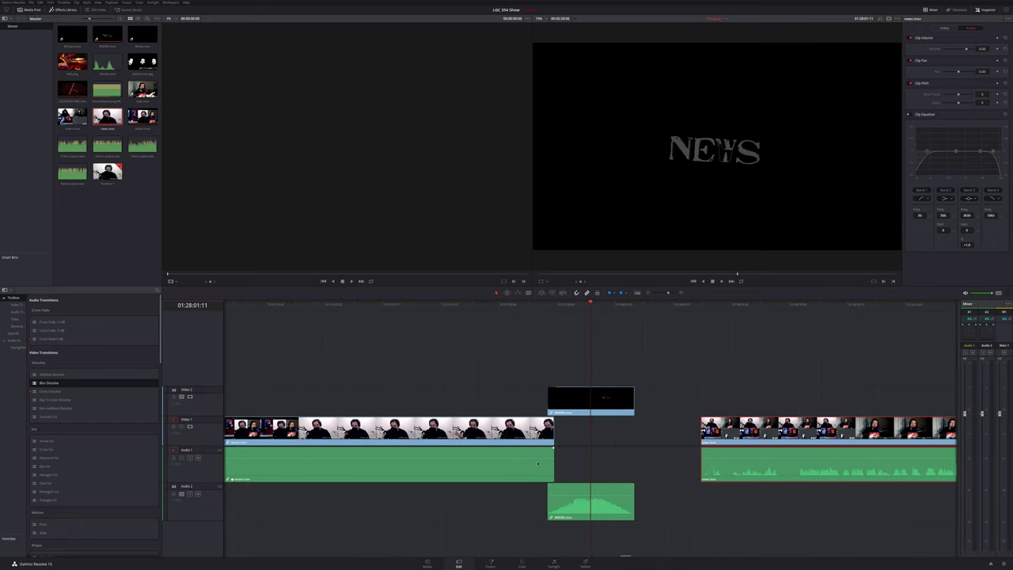
scroll(679, 450, "right", 2)
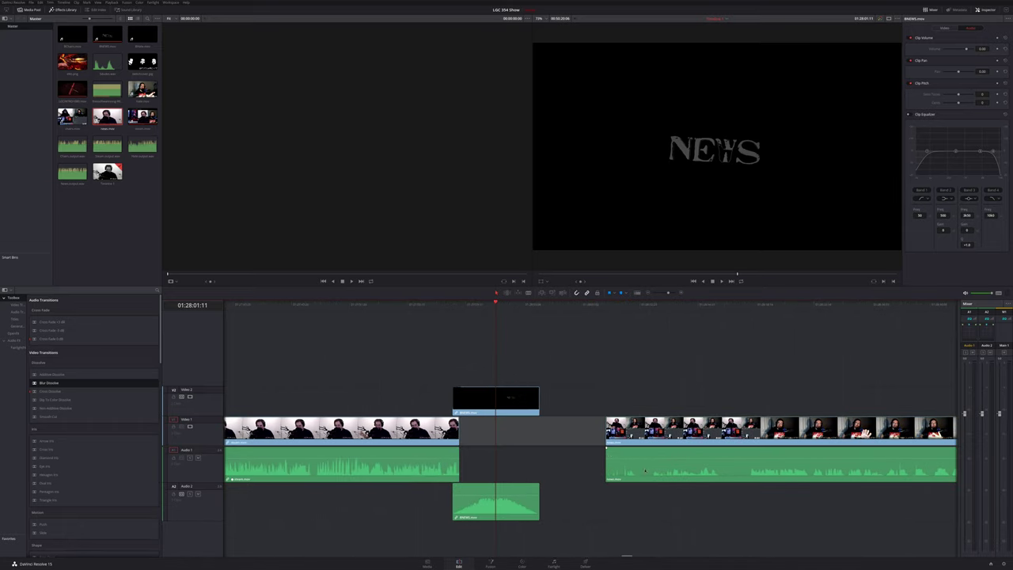
mouse_move(641, 472)
left_mouse_down()
mouse_move(652, 473)
mouse_move(644, 470)
left_mouse_up()
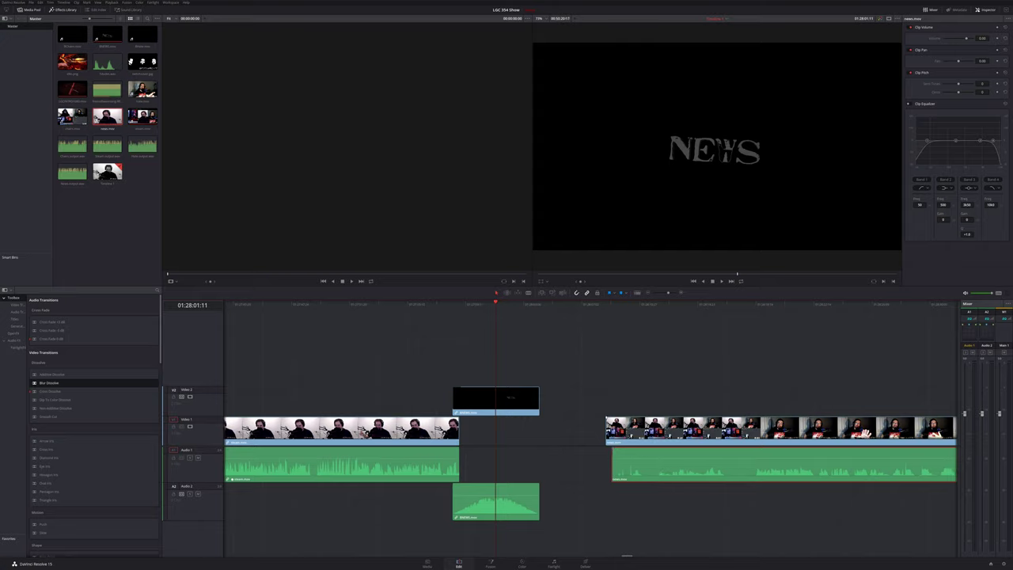
Link the news.mov video and its shifted audio back together.
left_click(647, 432)
right_click(647, 432)
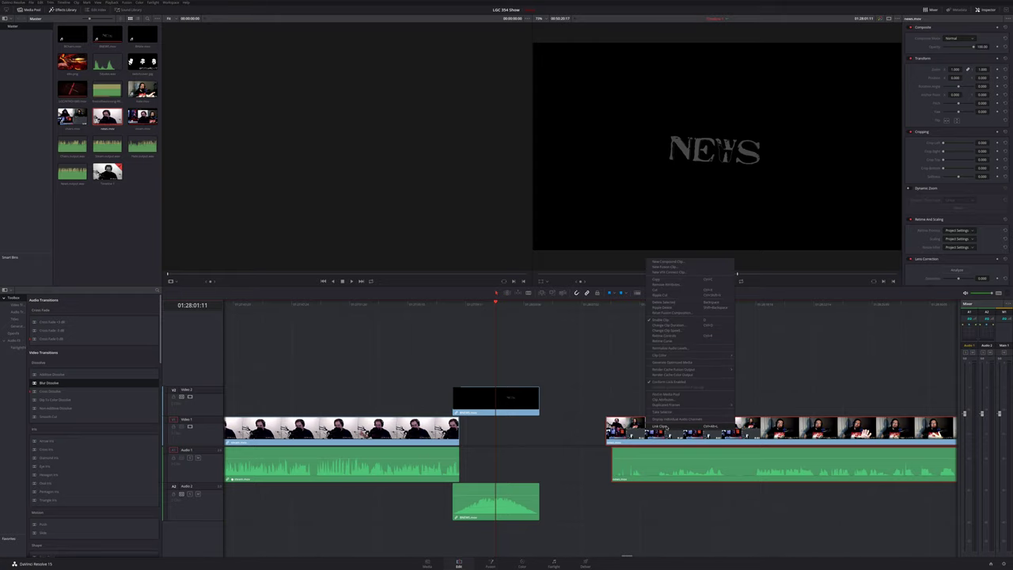
left_click(661, 426)
scroll(629, 444, "right", 3)
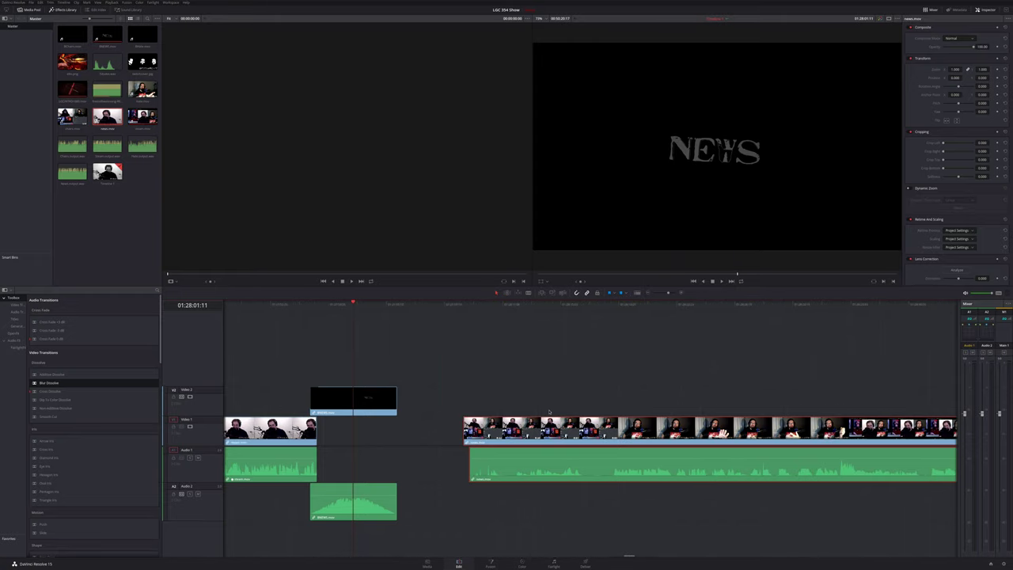
Find where the news segment should start, split news.mov at 01:28:18:07, and delete the part before the cut.
scroll(556, 413, "down", 3)
scroll(556, 413, "right", 3)
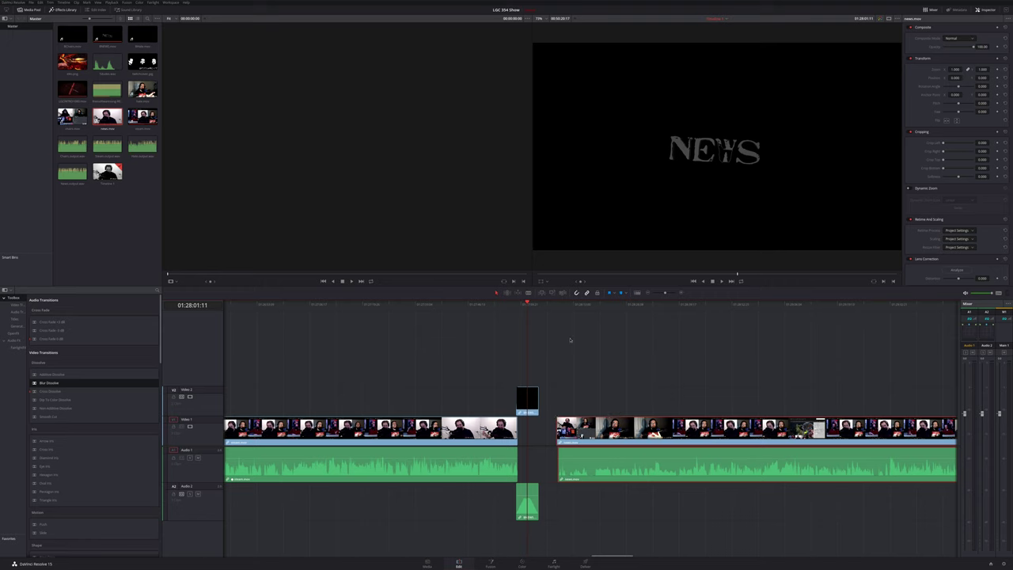
left_click(572, 305)
key("space")
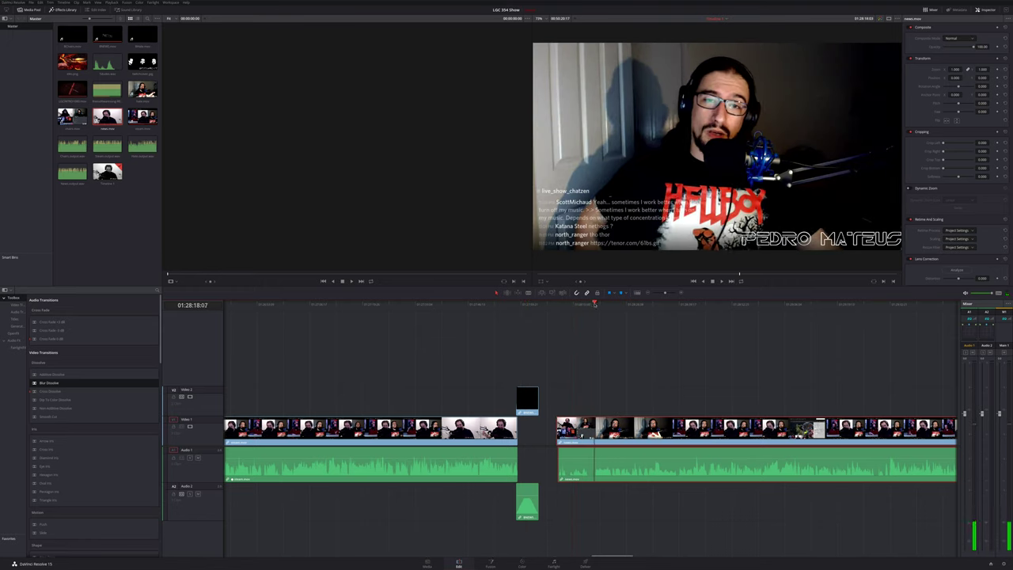
key("ctrl+b")
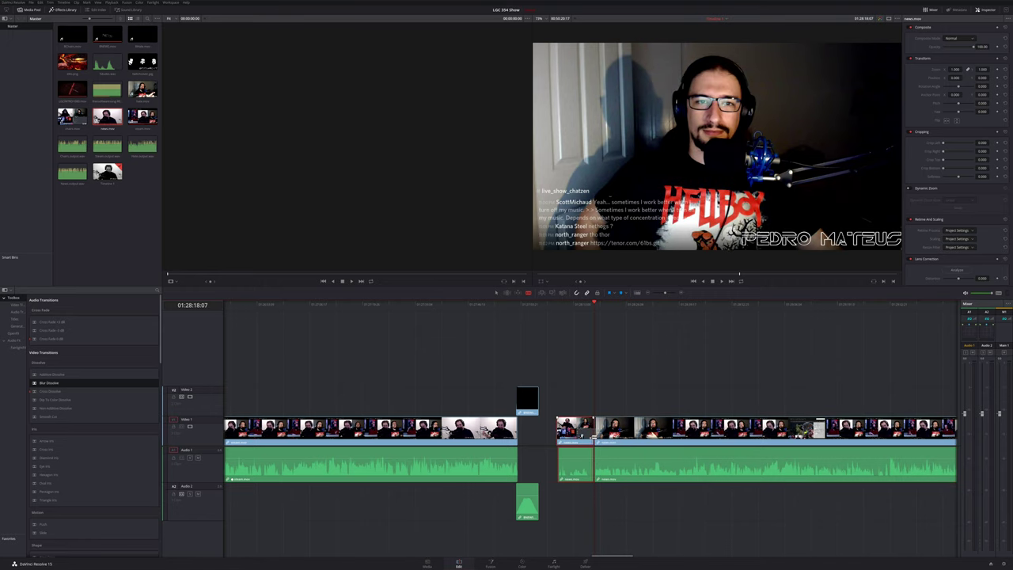
key("a")
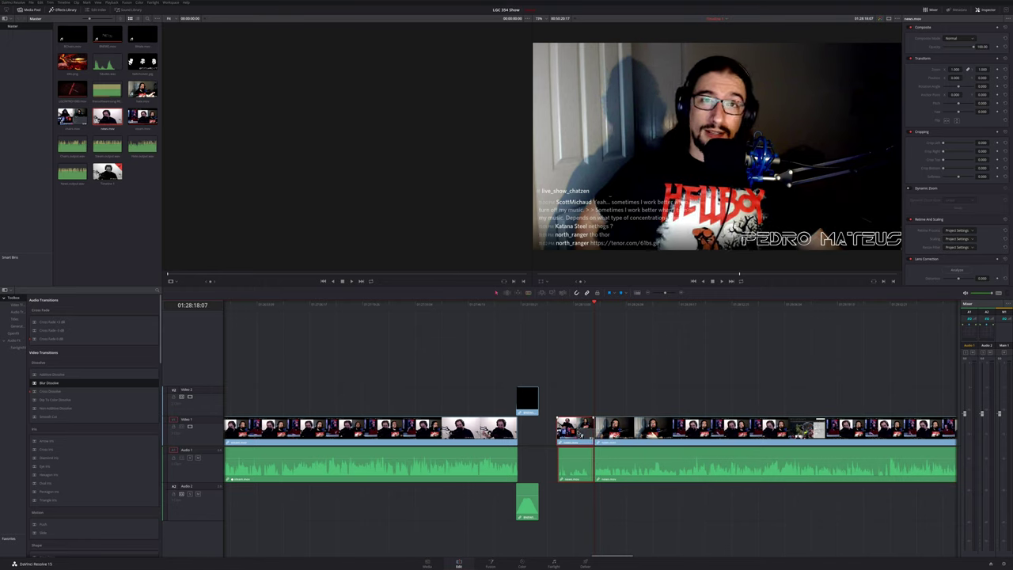
key("Delete")
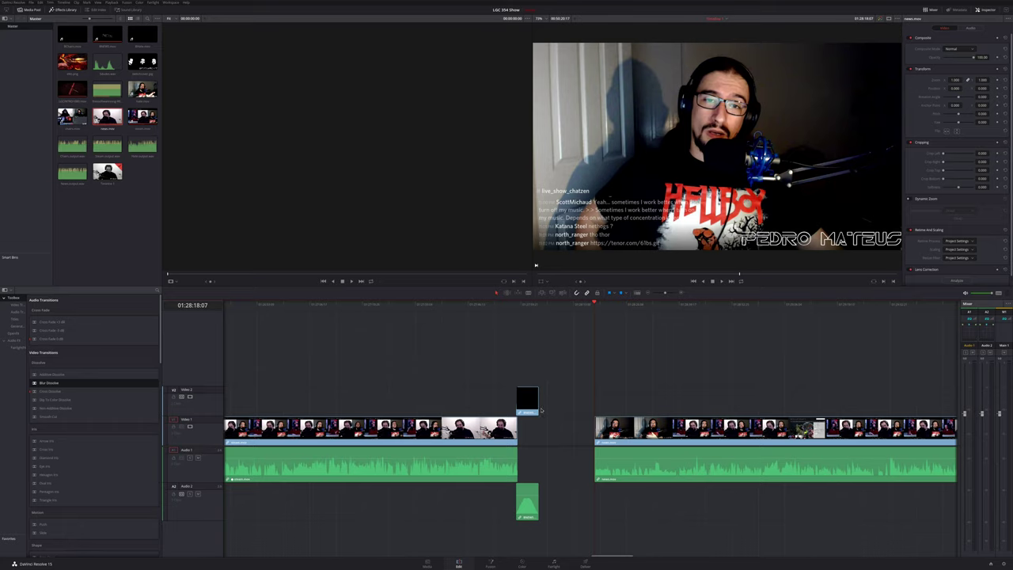
Move the trimmed news.mov to start at 01:28:02:25 beneath the NEWS title, and fade out the title's end.
left_click(524, 304)
key("space")
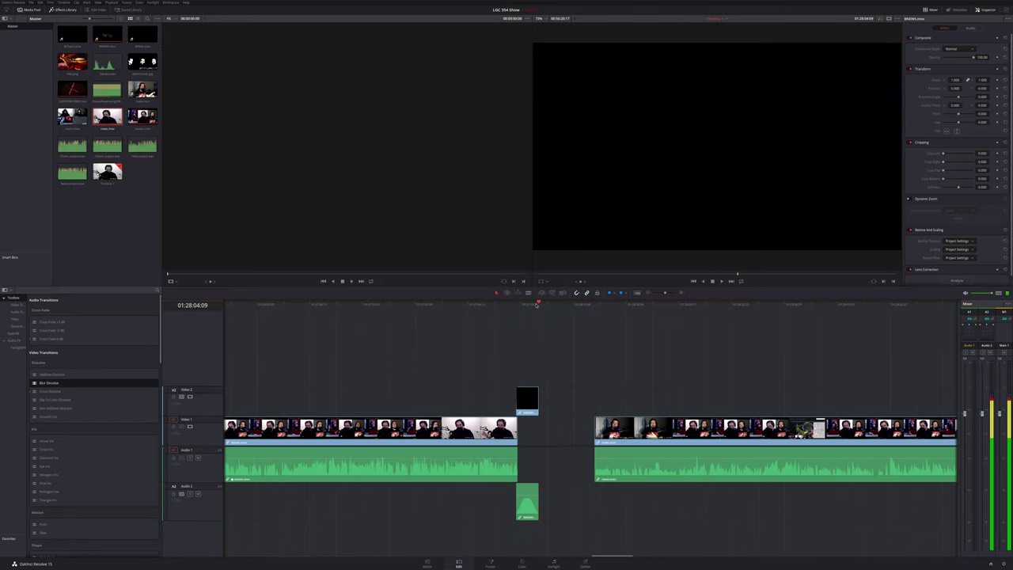
scroll(561, 352, "up", 1)
scroll(566, 353, "up", 5)
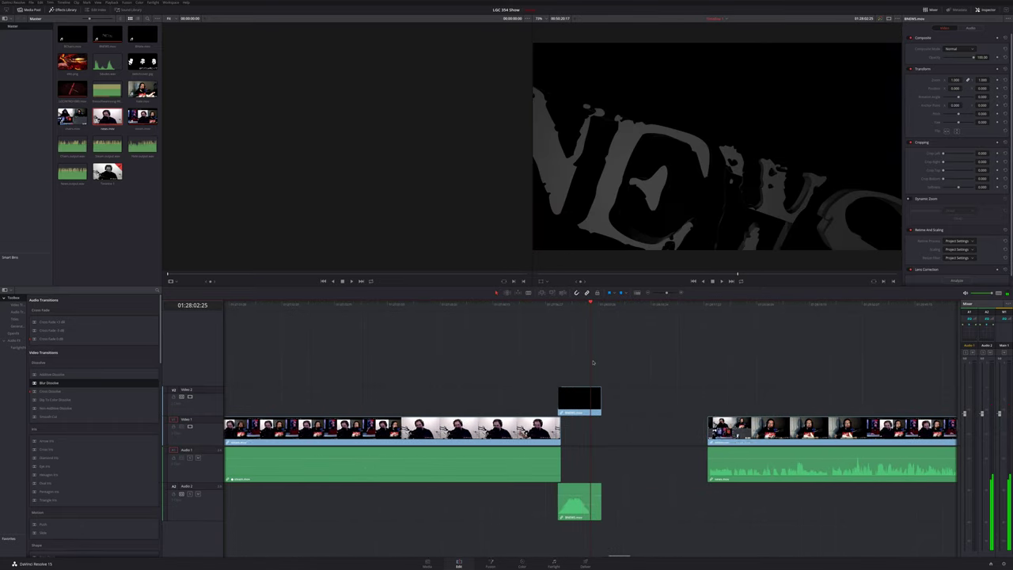
scroll(704, 390, "right", 7)
left_click_drag(640, 429, 523, 429)
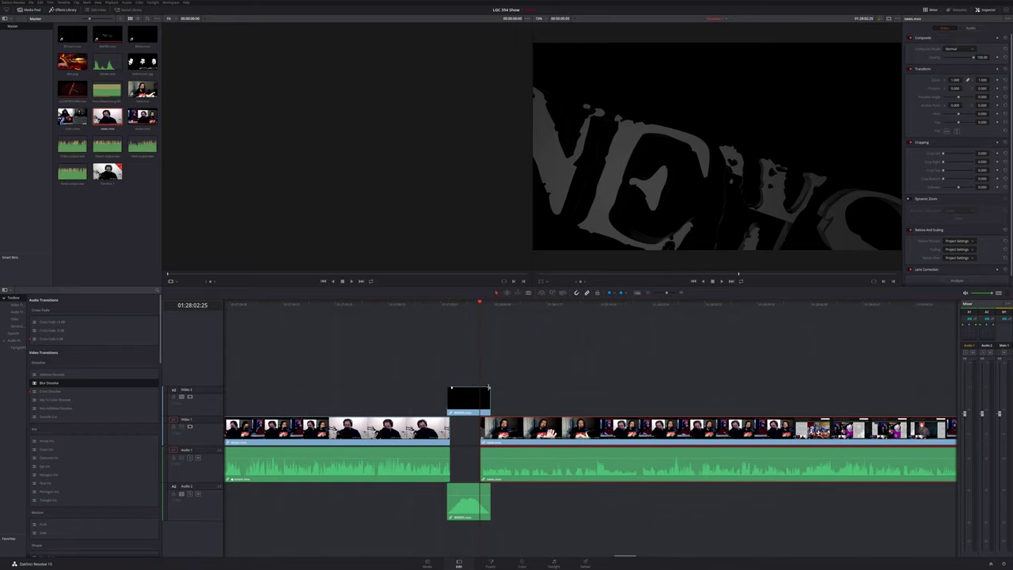
left_click_drag(489, 388, 489, 389)
key("j")
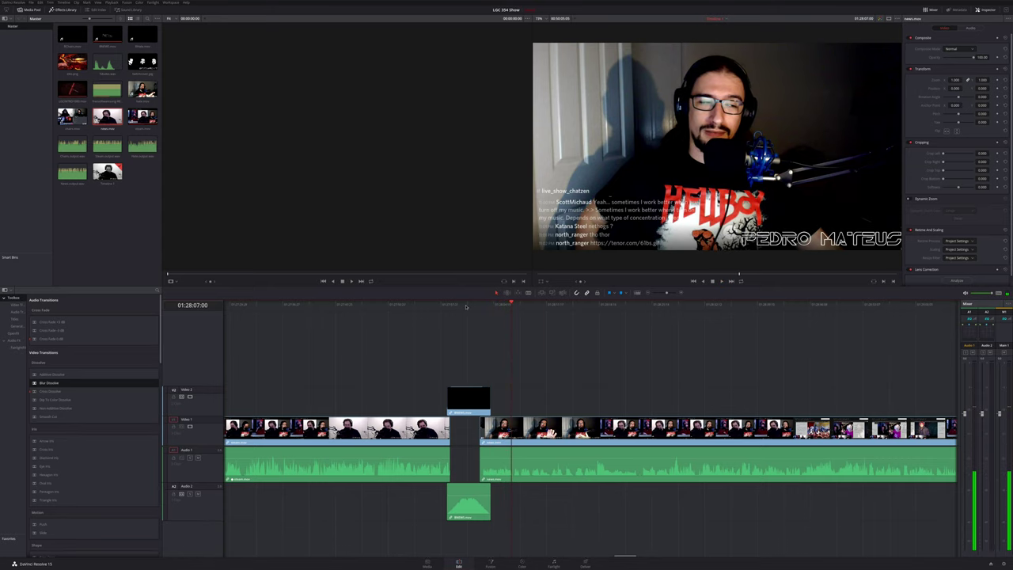
Find where the news segment ends before the intermission screen, split news.mov at 01:50:00:18, and delete the remainder.
scroll(637, 345, "down", 4)
scroll(634, 355, "right", 10)
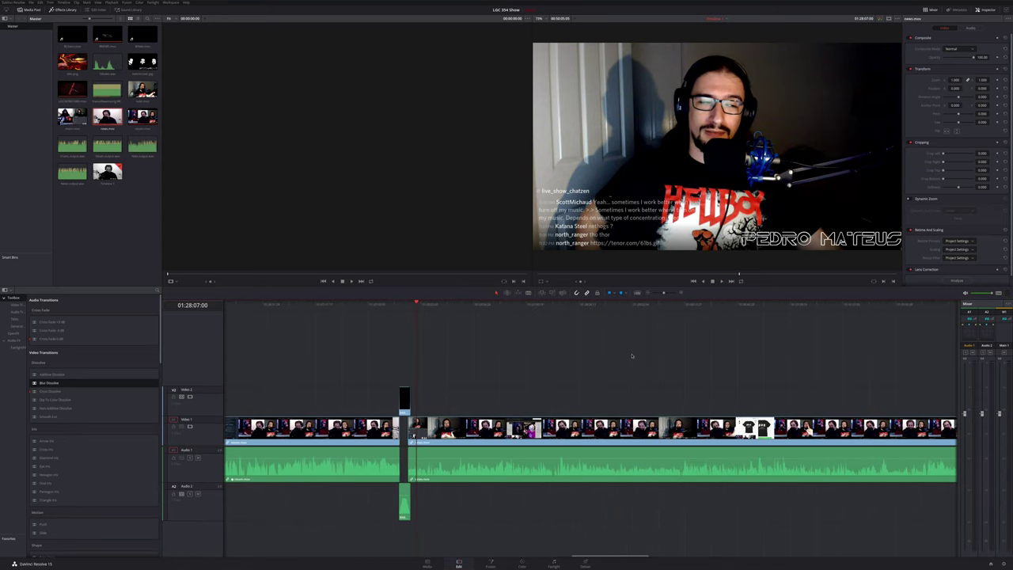
scroll(636, 354, "right", 4)
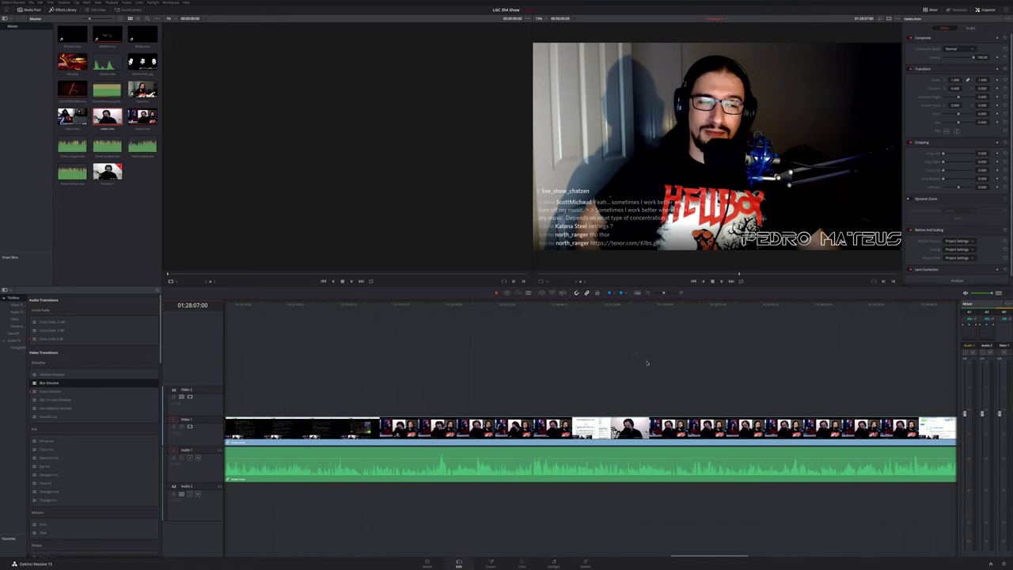
scroll(645, 363, "down", 4)
left_click(878, 304)
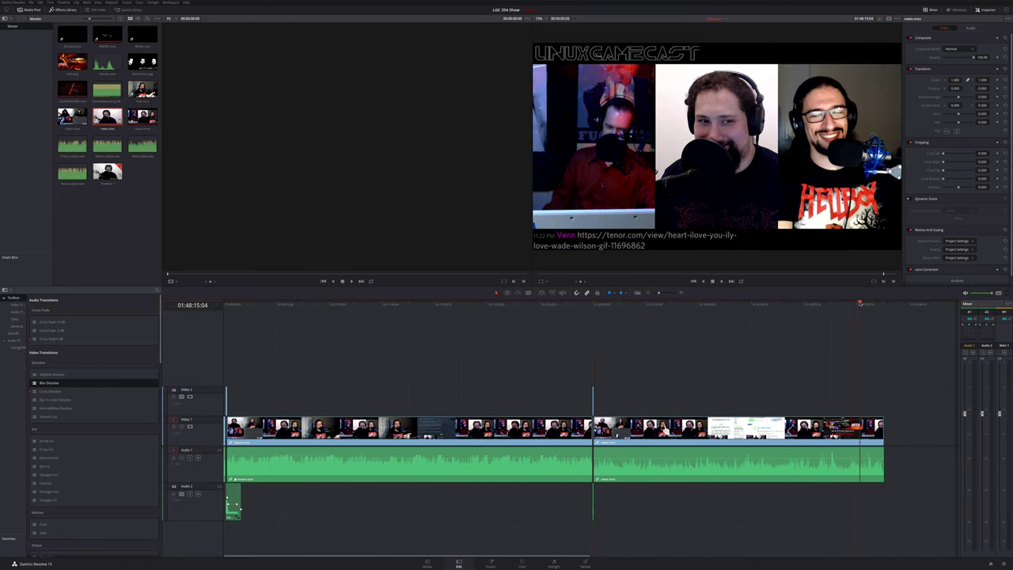
left_click(882, 305)
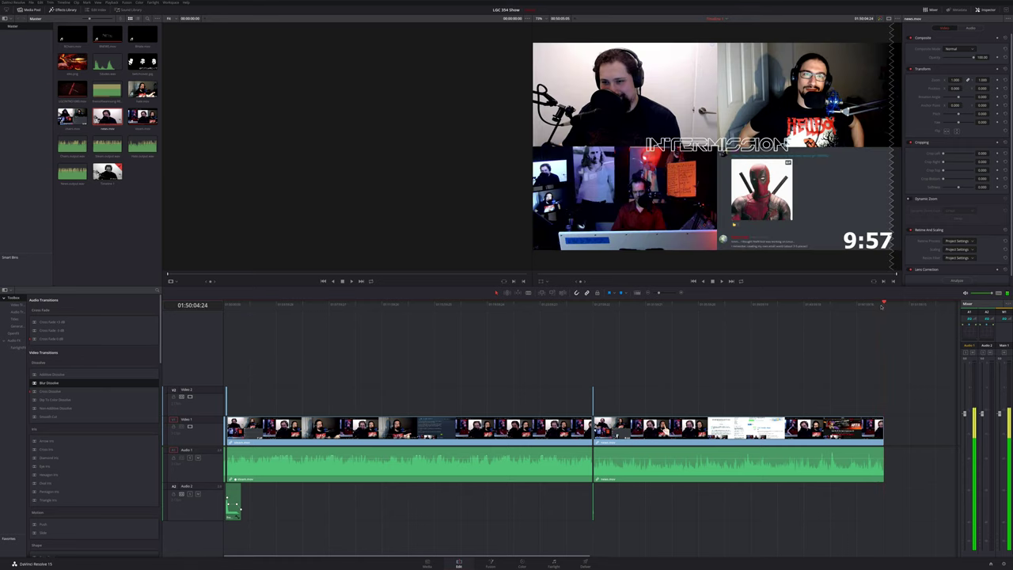
scroll(881, 356, "right", 4)
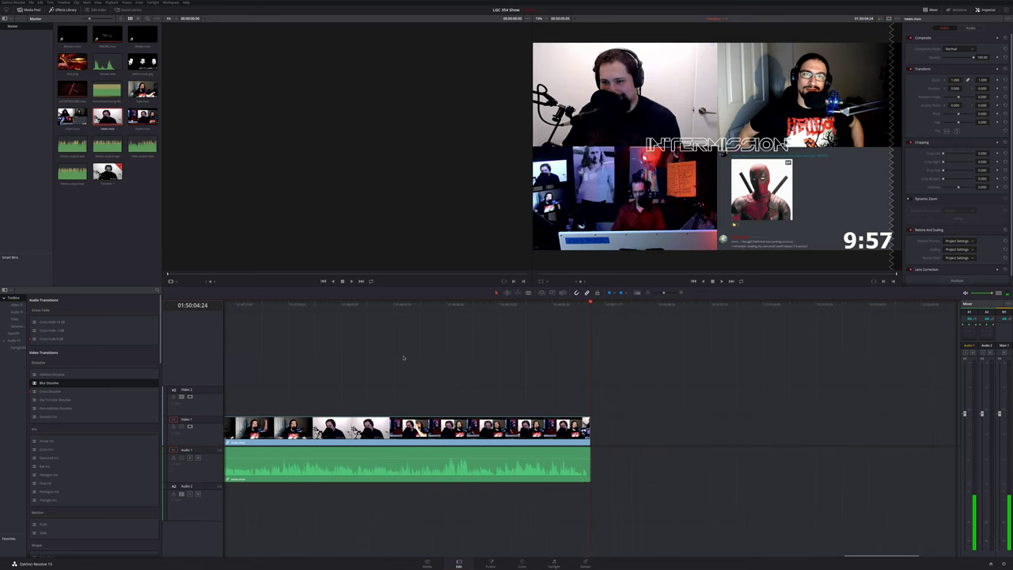
left_click(543, 304)
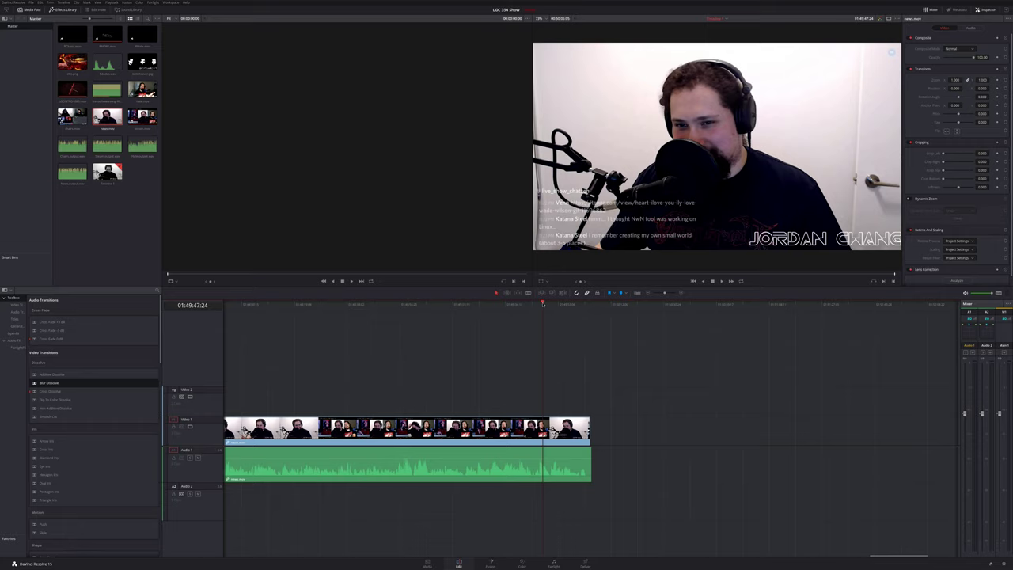
left_click(535, 304)
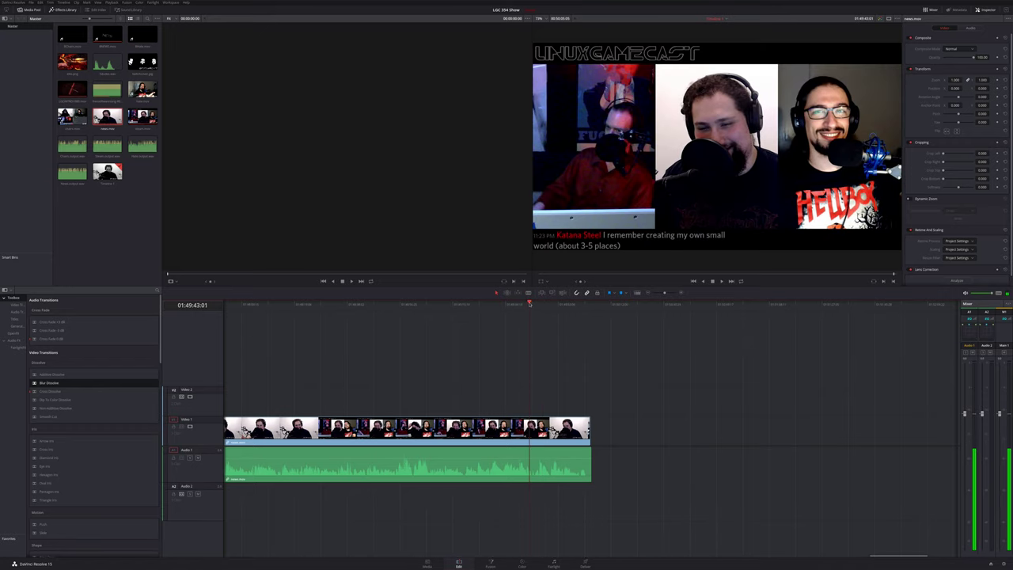
left_click_drag(535, 303, 578, 313)
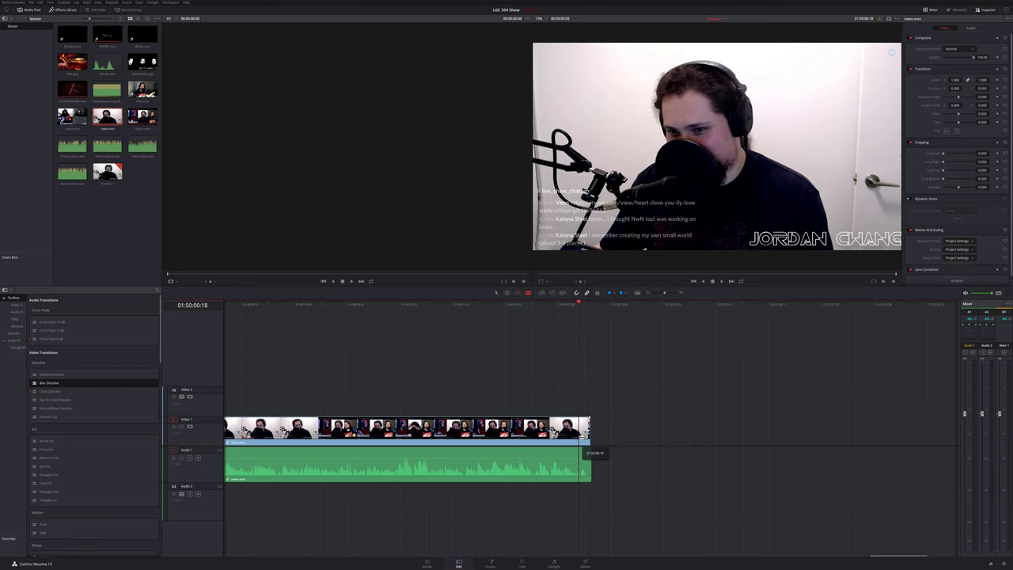
left_click(578, 436)
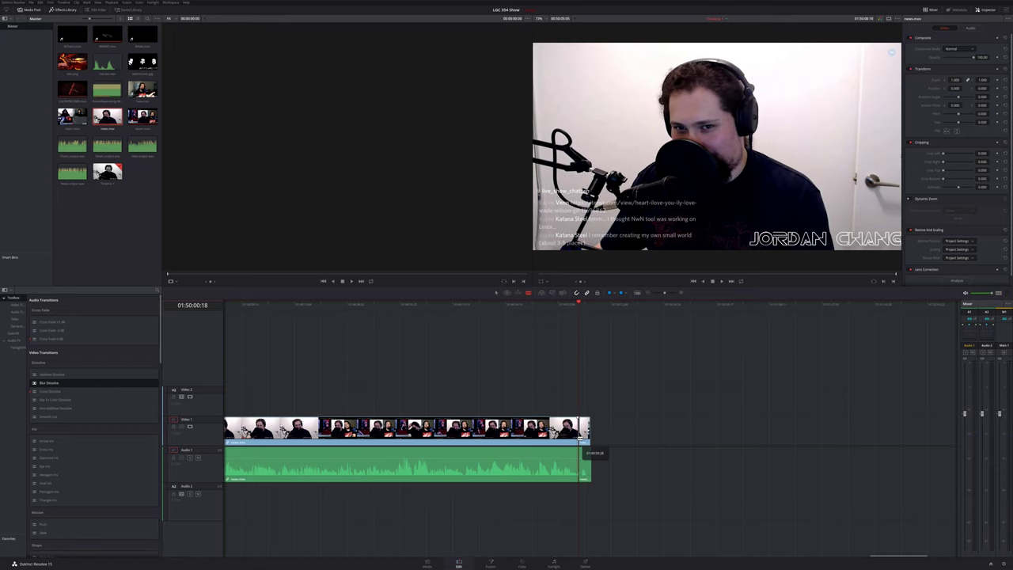
key("a")
left_click(583, 435)
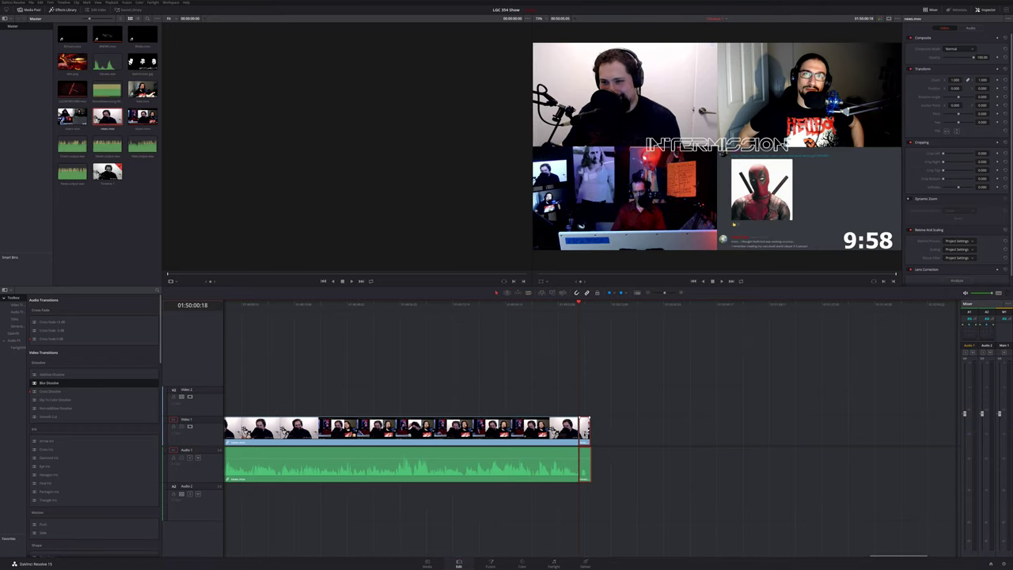
key("Delete")
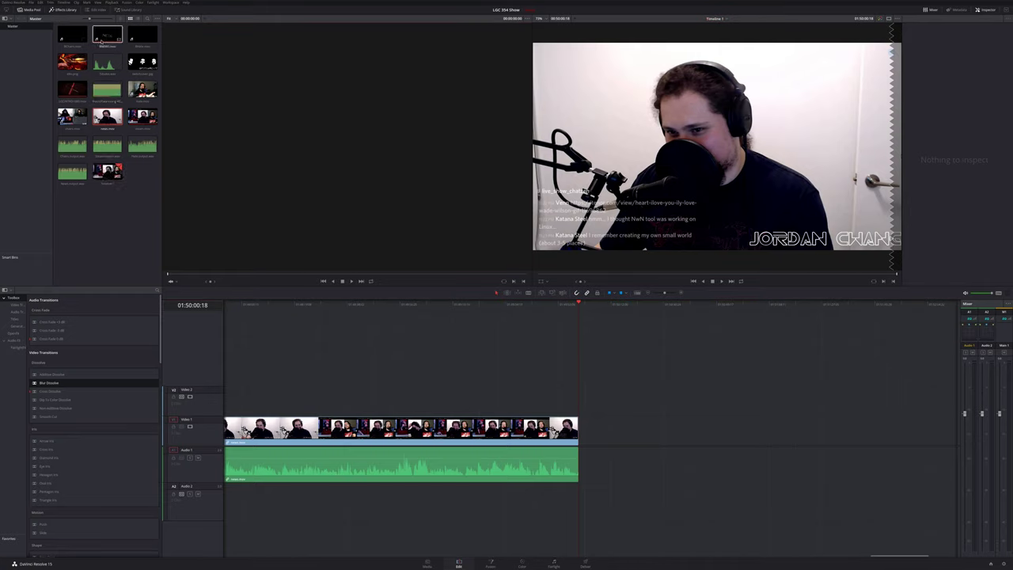
Place the CHARIQUISITION title clip on Video 2 and Audio 2 at 01:50:00:18, directly after the end of news.mov.
double_click(70, 36)
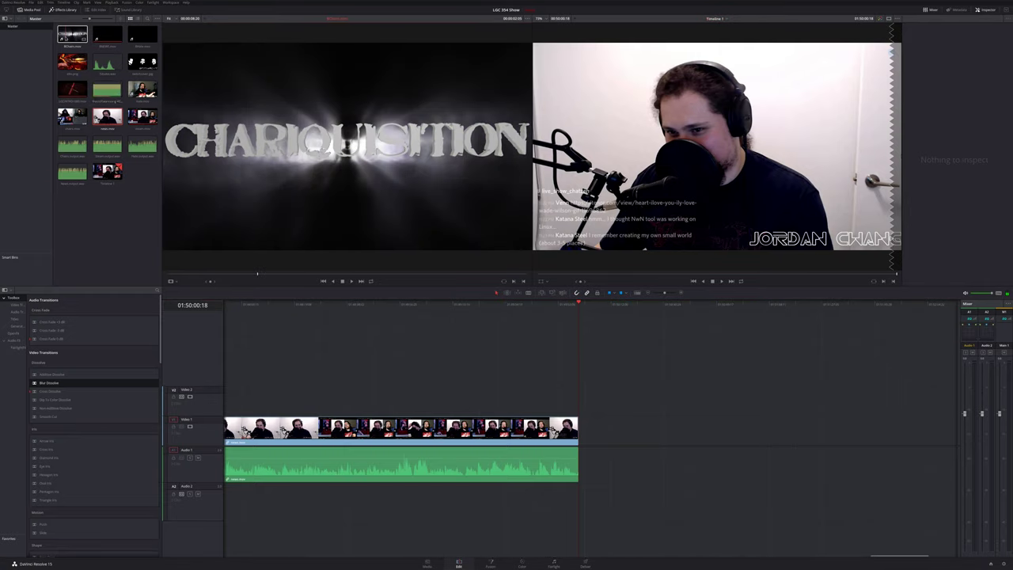
left_click_drag(71, 35, 583, 398)
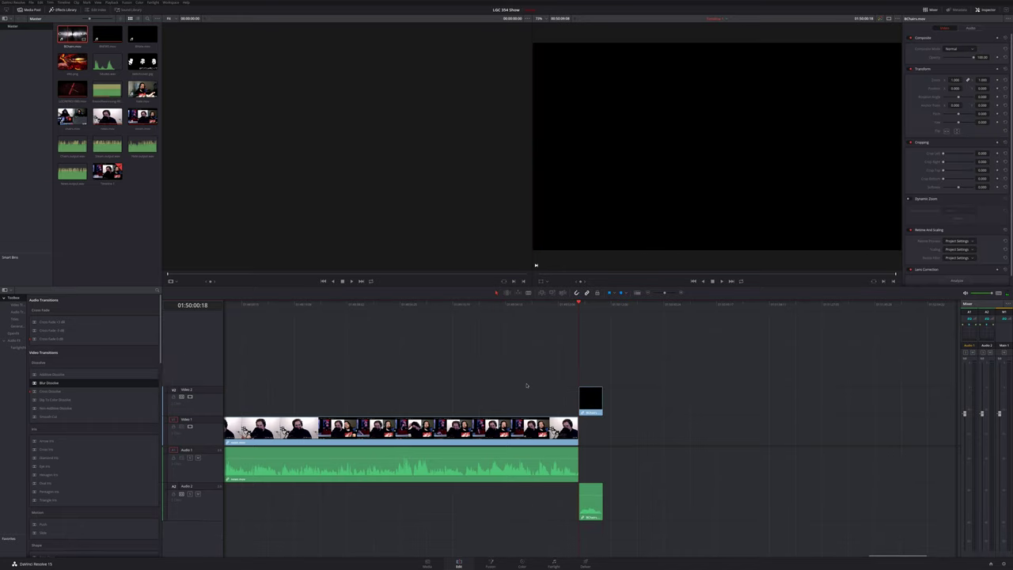
scroll(660, 409, "up", 2)
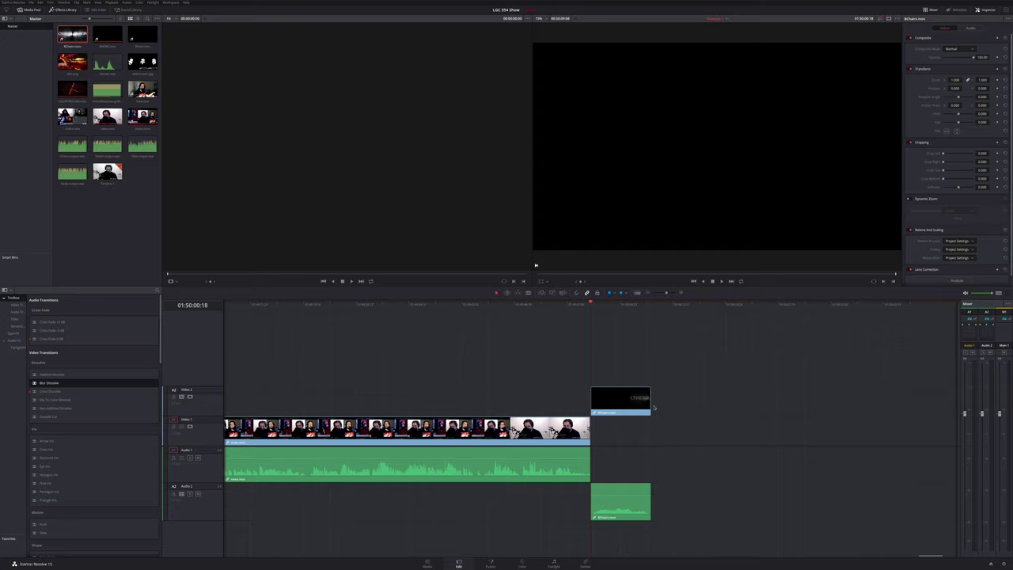
Move the CHARIQUISITION title slightly earlier to overlap the end of news.mov, and fade in its start up to 01:50:00:18.
left_click_drag(635, 406, 627, 408)
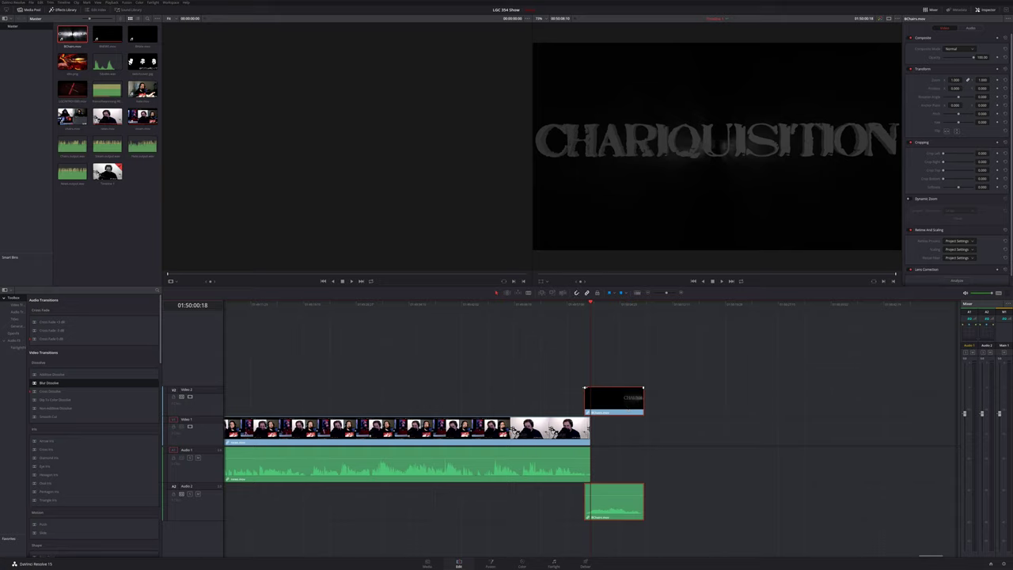
left_click_drag(585, 387, 590, 387)
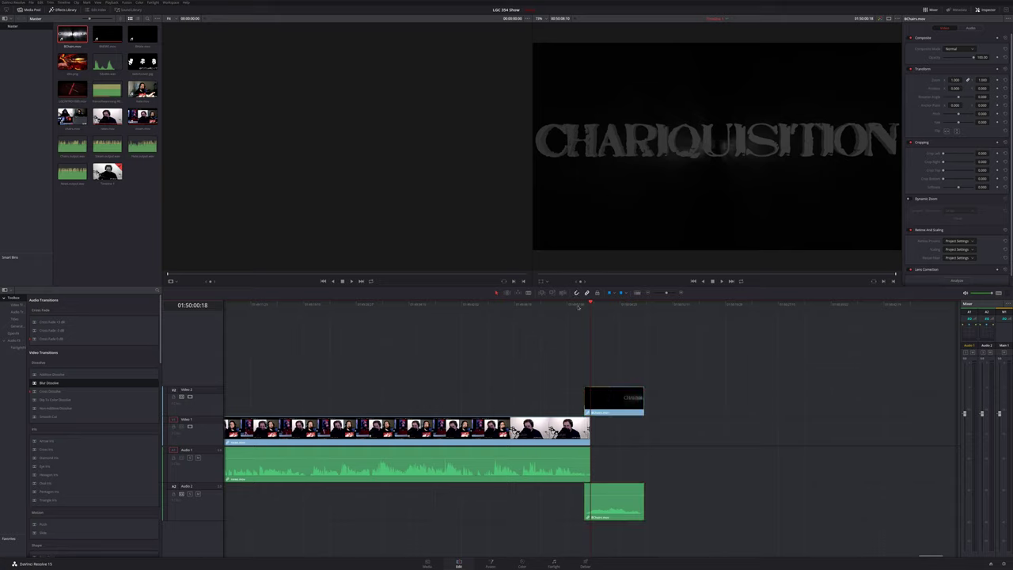
key("space")
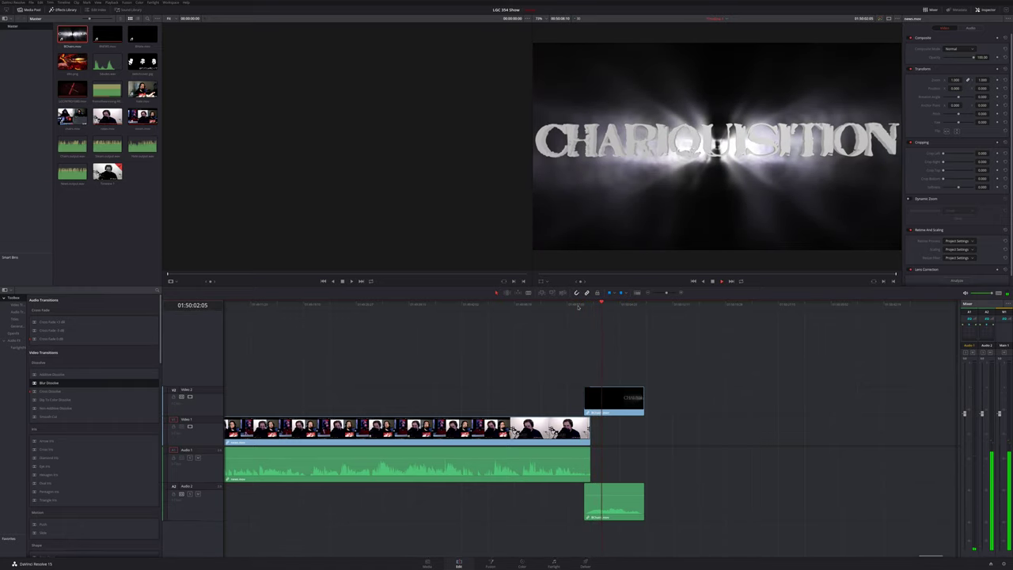
Place chairs.mov on Video 1 and Audio 1 after the CHARIQUISITION title and unlink its audio from its video.
double_click(72, 116)
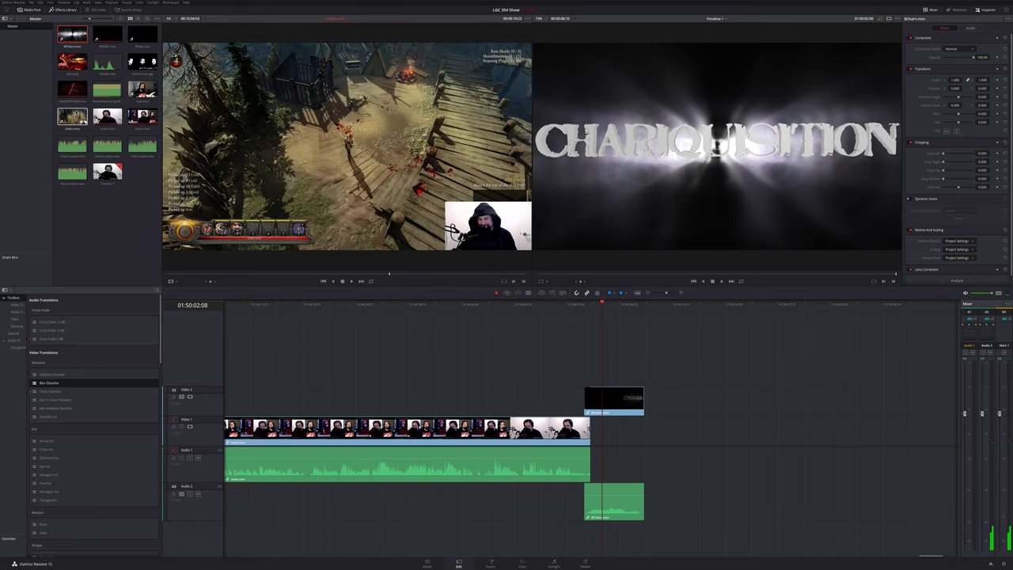
left_click_drag(75, 119, 665, 434)
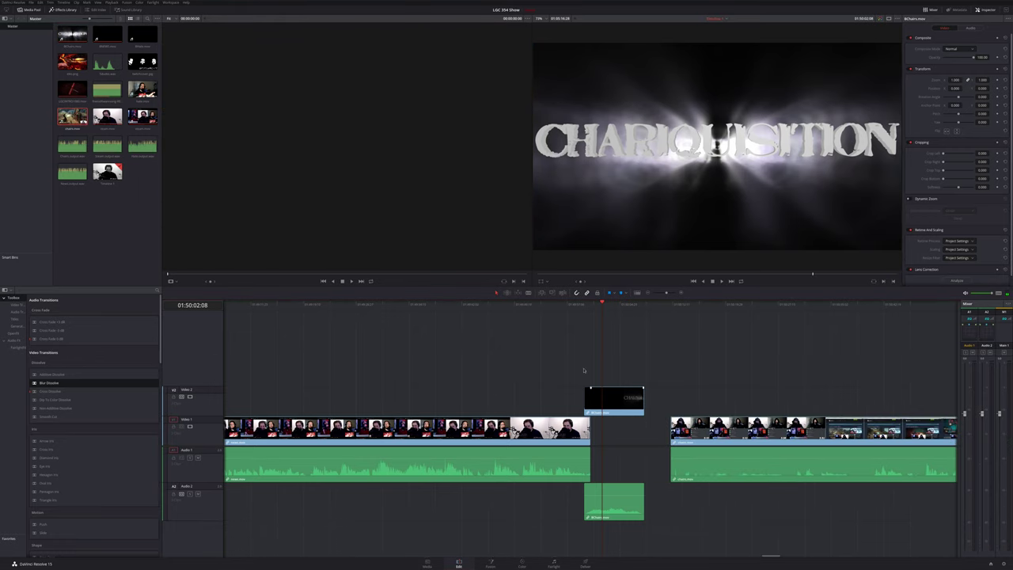
scroll(584, 370, "right", 8)
left_click(448, 467)
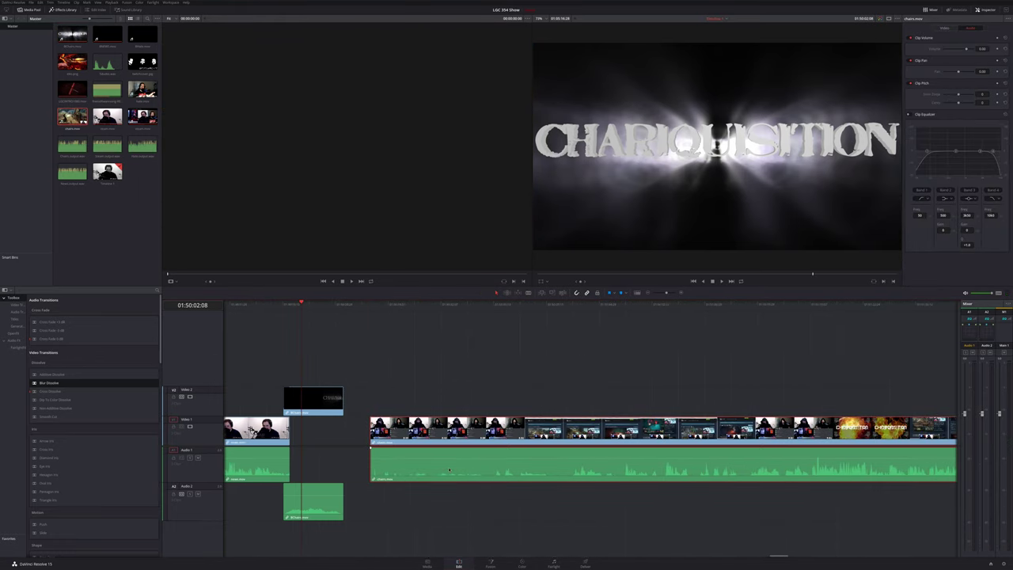
right_click(451, 467)
left_click(341, 452)
left_click(341, 452)
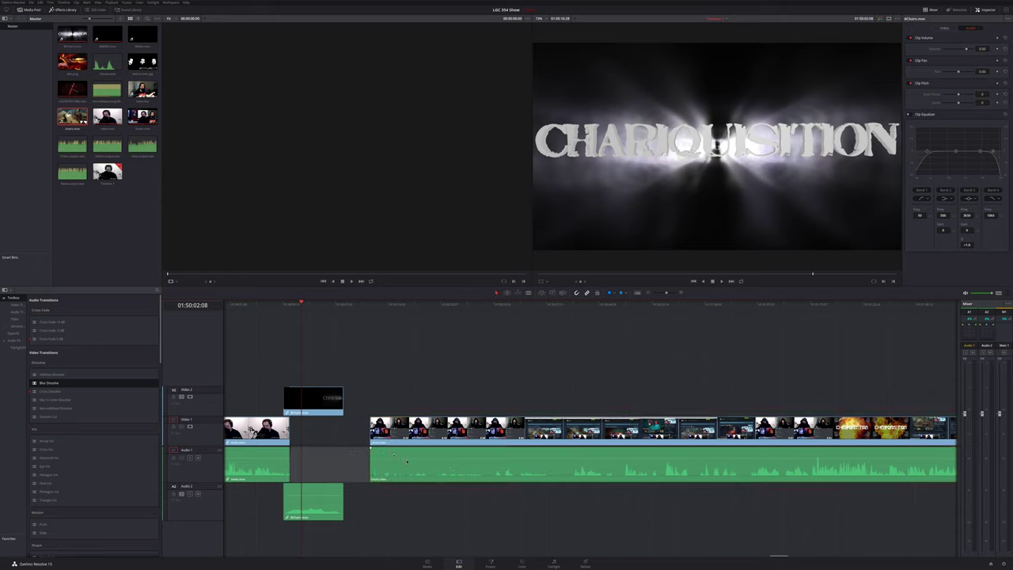
left_click(411, 462)
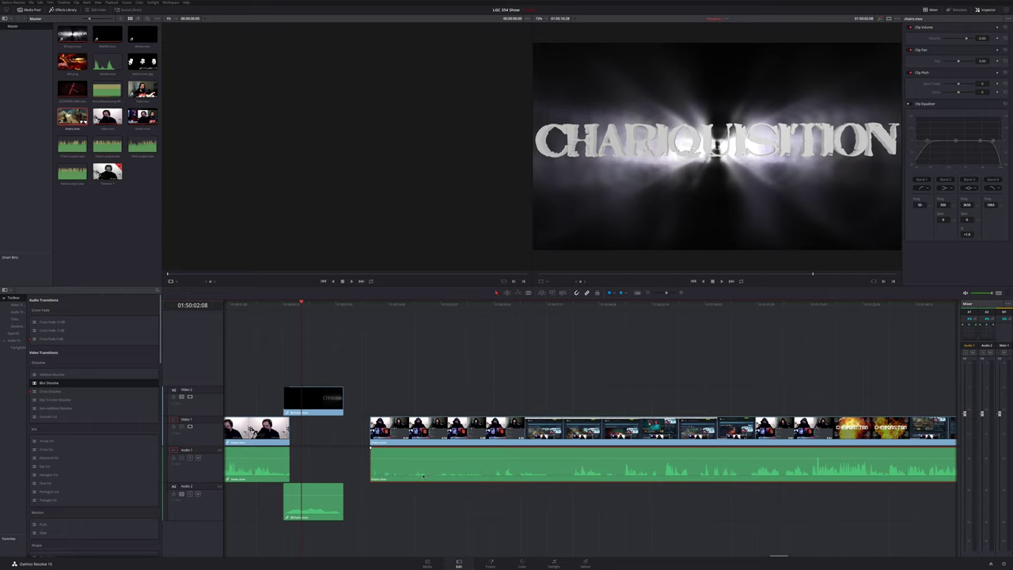
Shift the audio of chairs.mov slightly later than its video to bring the two into sync.
scroll(421, 476, "up", 2)
scroll(769, 492, "right", 10)
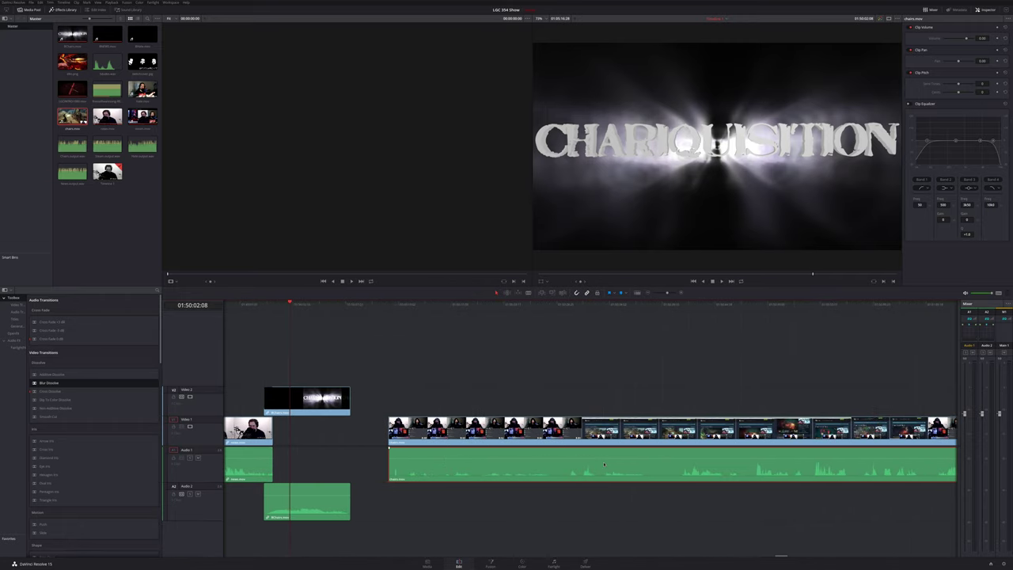
left_click(376, 305)
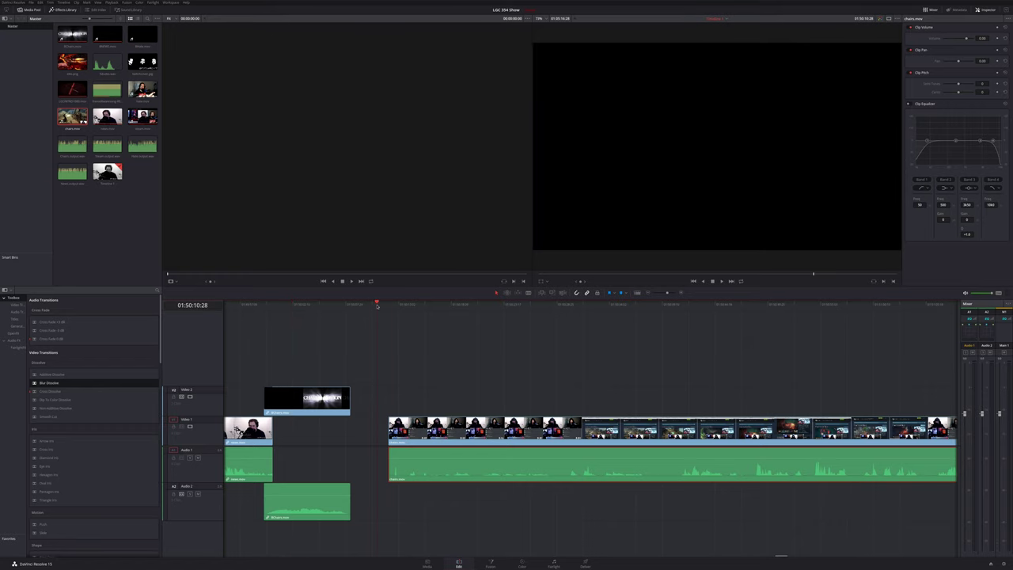
left_click_drag(376, 304, 387, 304)
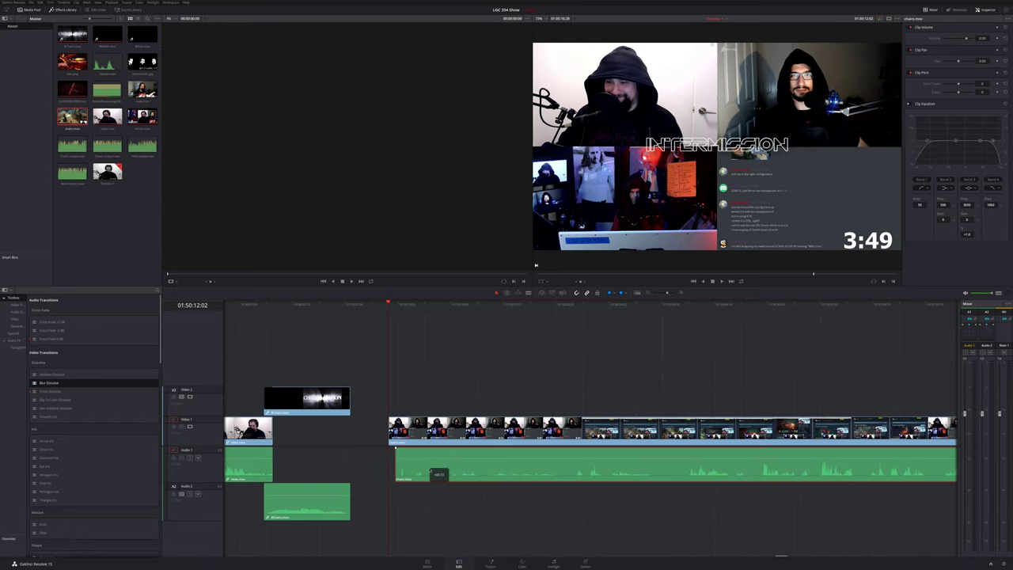
key("ctrl+equal")
key("ctrl+equal")
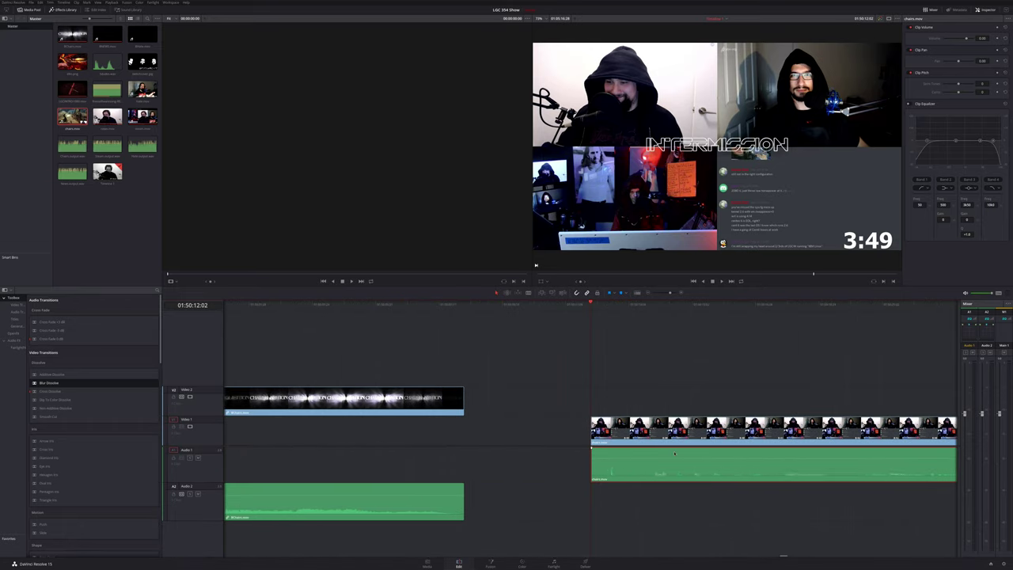
left_click_drag(641, 467, 654, 472)
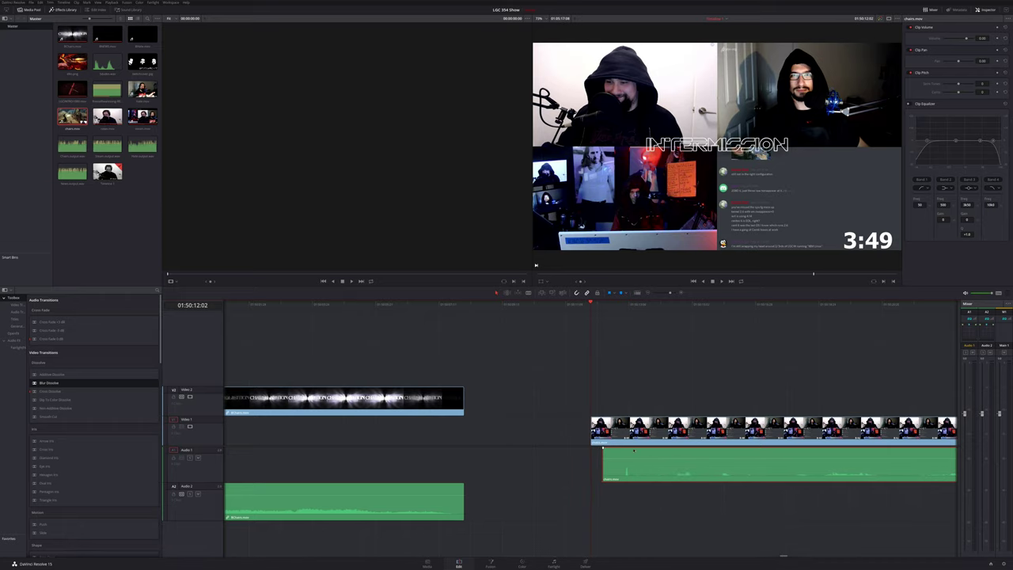
Find where the chair segment starts in chairs.mov, and relink the clip's video and audio.
scroll(575, 426, "down", 3)
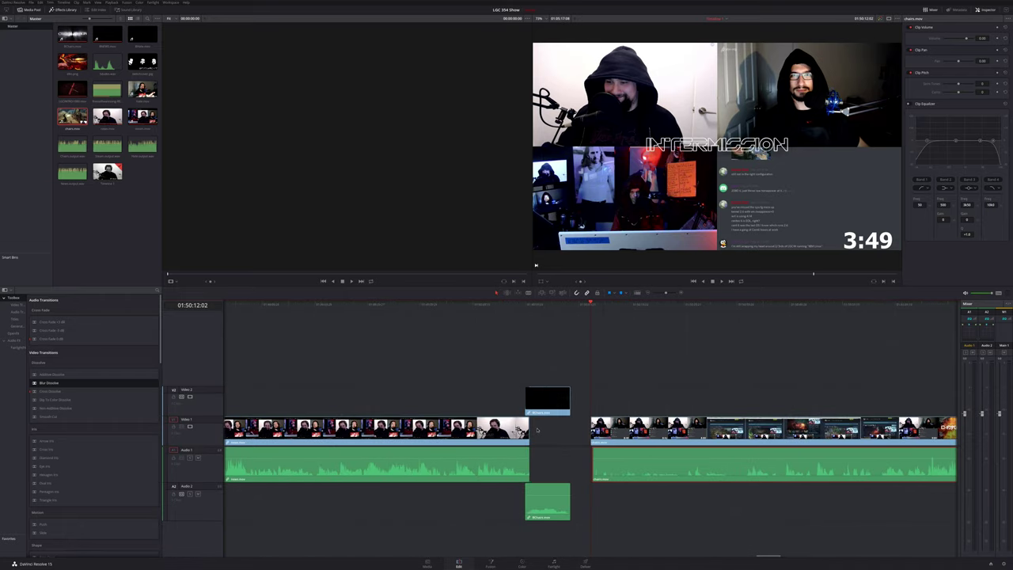
left_click_drag(632, 303, 687, 304)
scroll(687, 405, "down", 3)
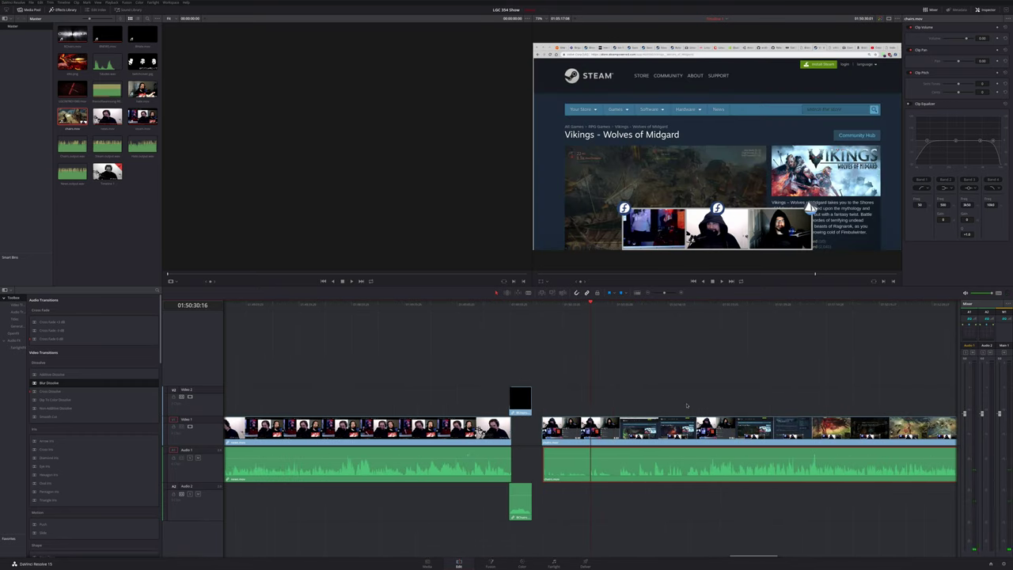
left_click(642, 303)
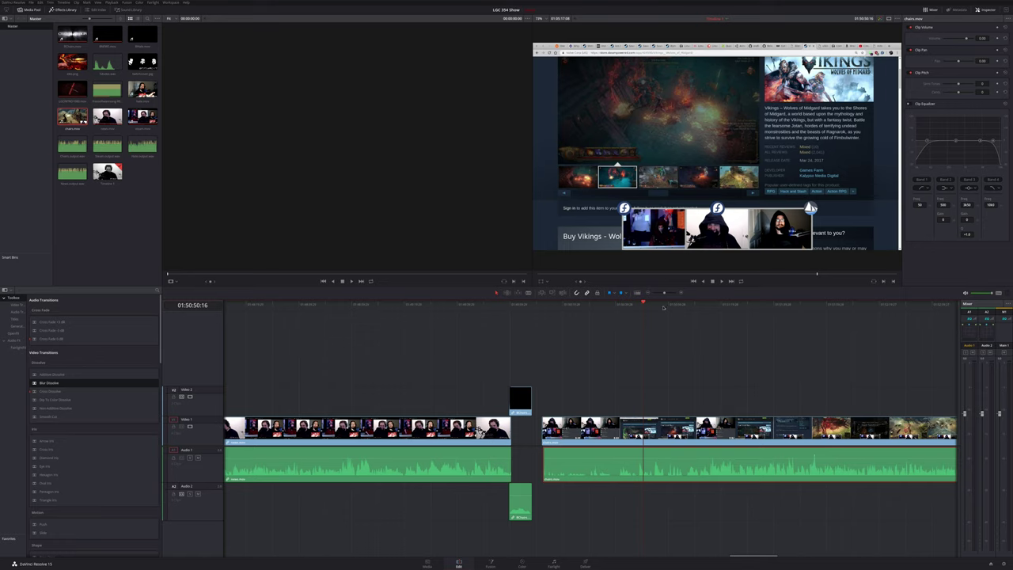
left_click_drag(645, 302, 707, 305)
key("b")
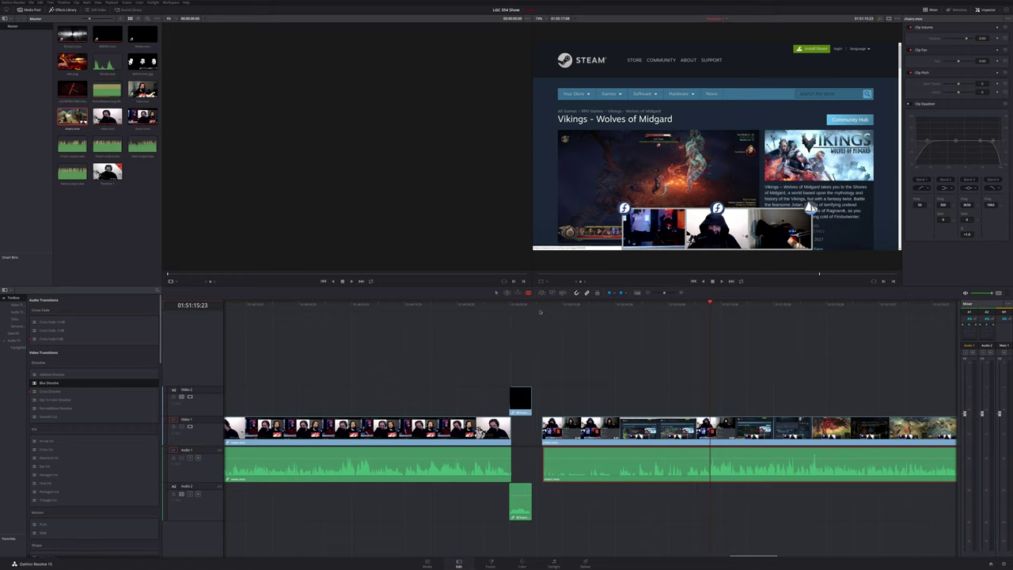
left_click(680, 431)
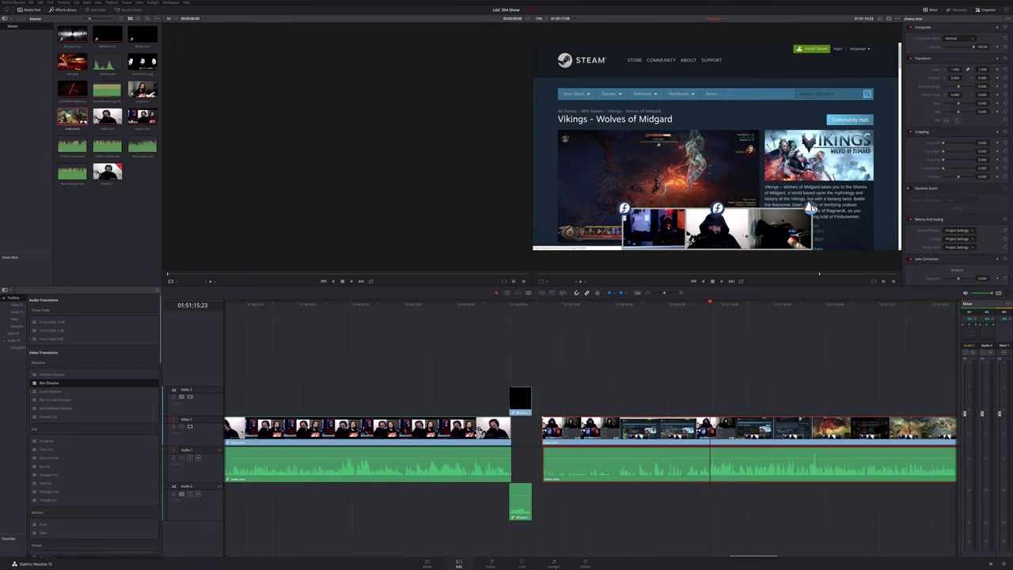
right_click(676, 467)
left_click(691, 459)
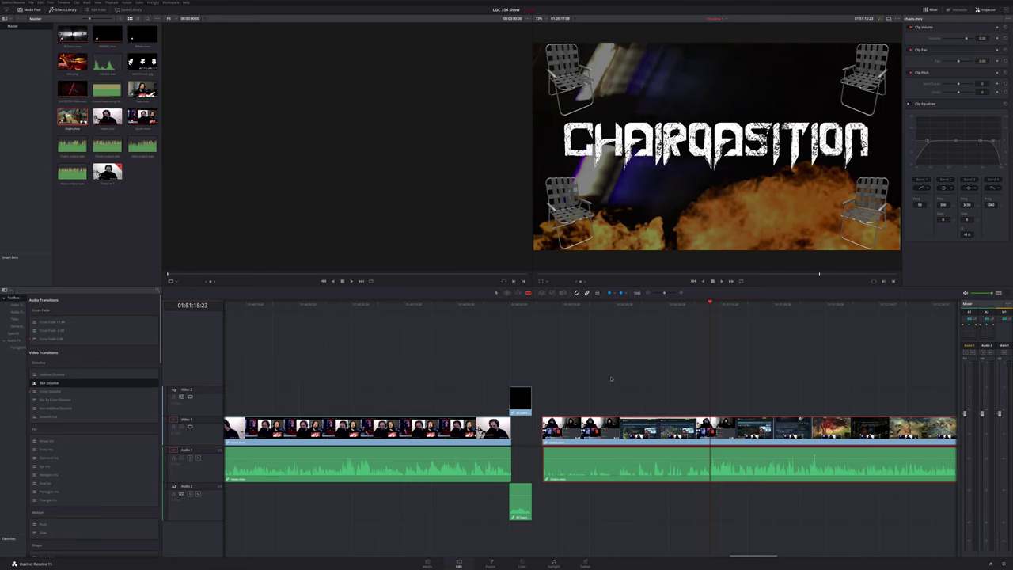
Split chairs.mov at 01:51:15:23 and delete the part before the cut.
key("ctrl+b")
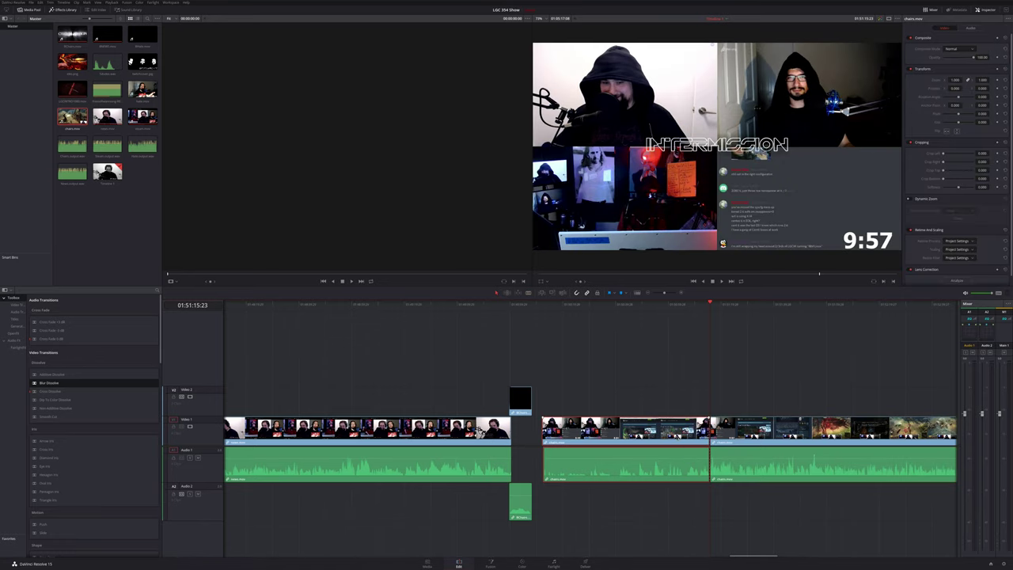
key("BackSpace")
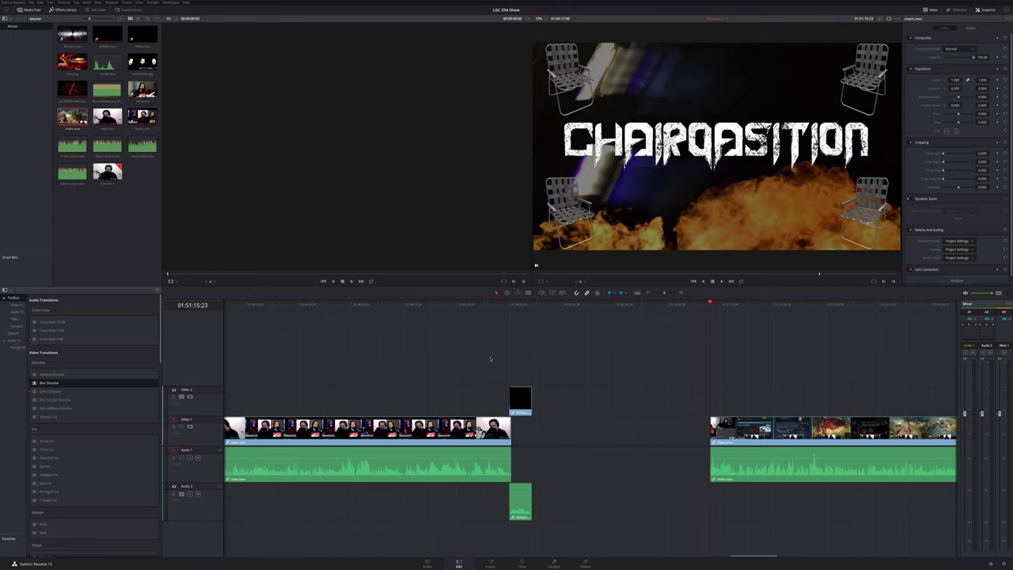
Move the trimmed chairs.mov to start at 01:50:05:25 beneath the CHARIQUISITION title, and fade out the title's end.
scroll(587, 432, "up", 3)
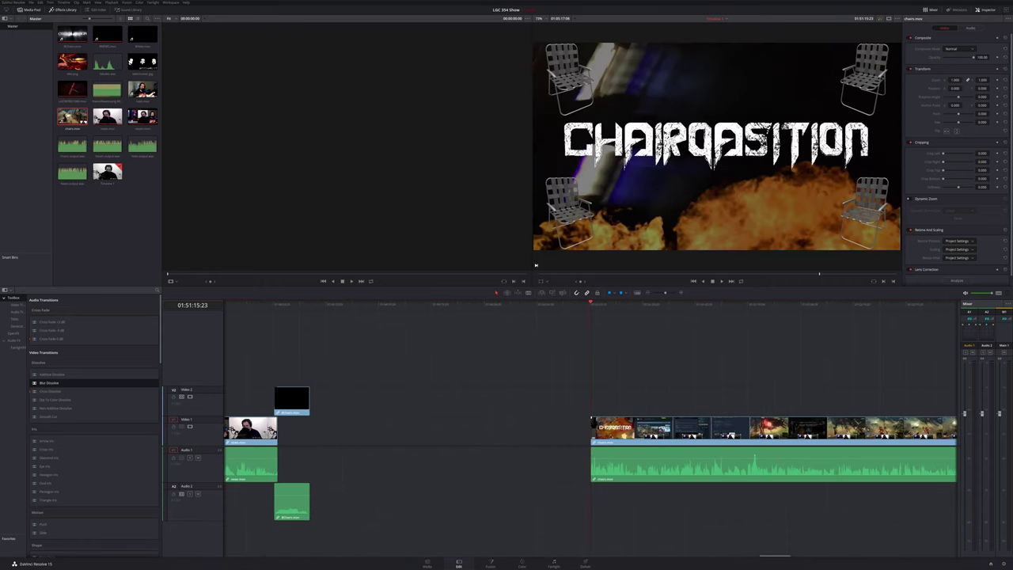
scroll(408, 431, "left", 3)
scroll(408, 430, "right", 3)
scroll(409, 430, "left", 9)
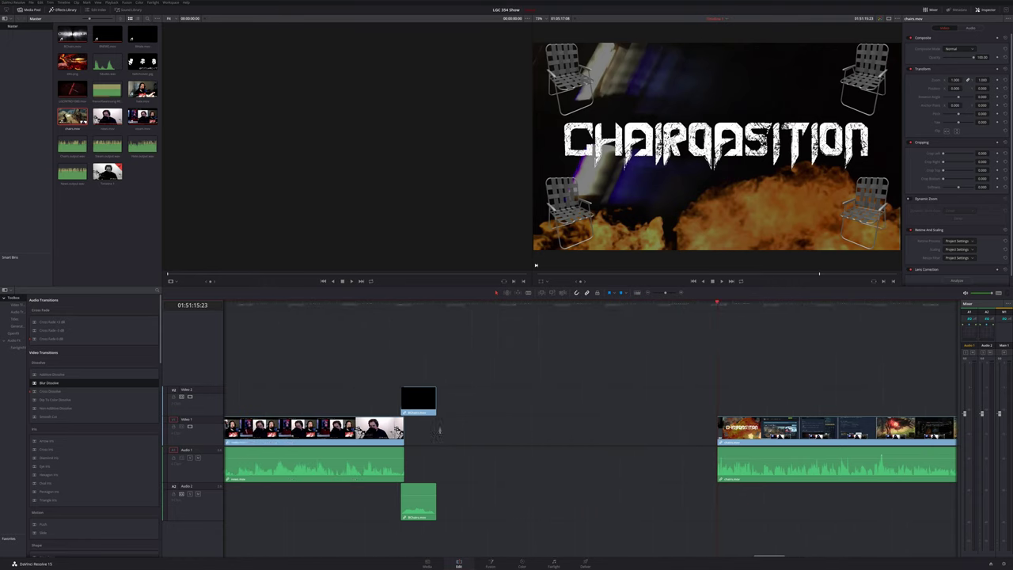
left_click_drag(795, 430, 534, 434)
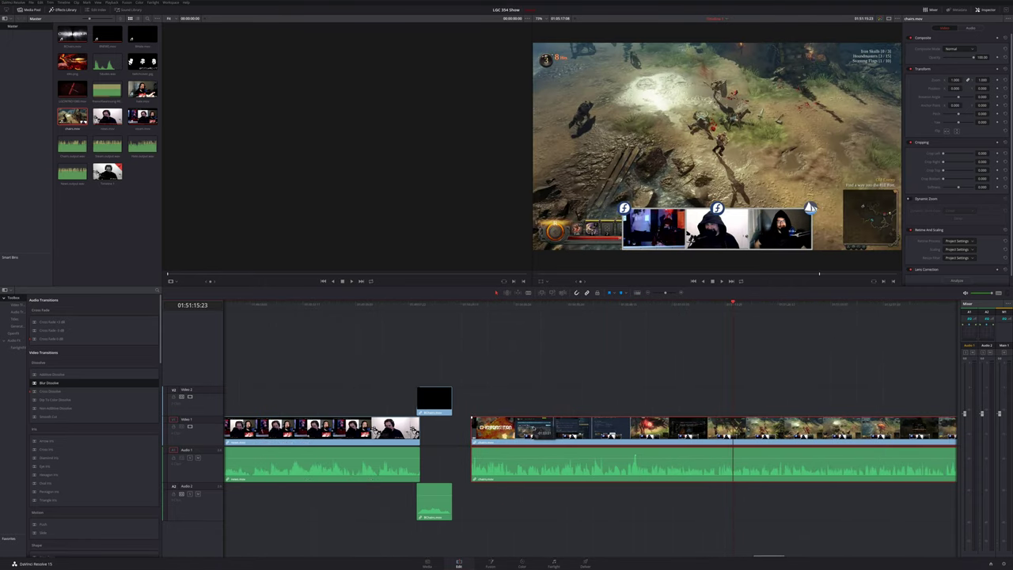
left_click(407, 304)
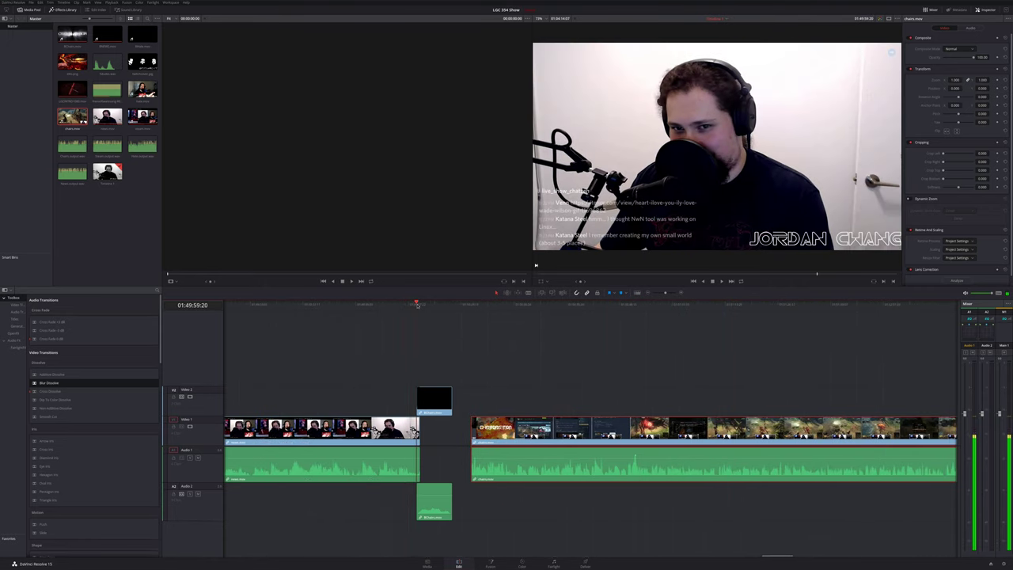
left_click(438, 305)
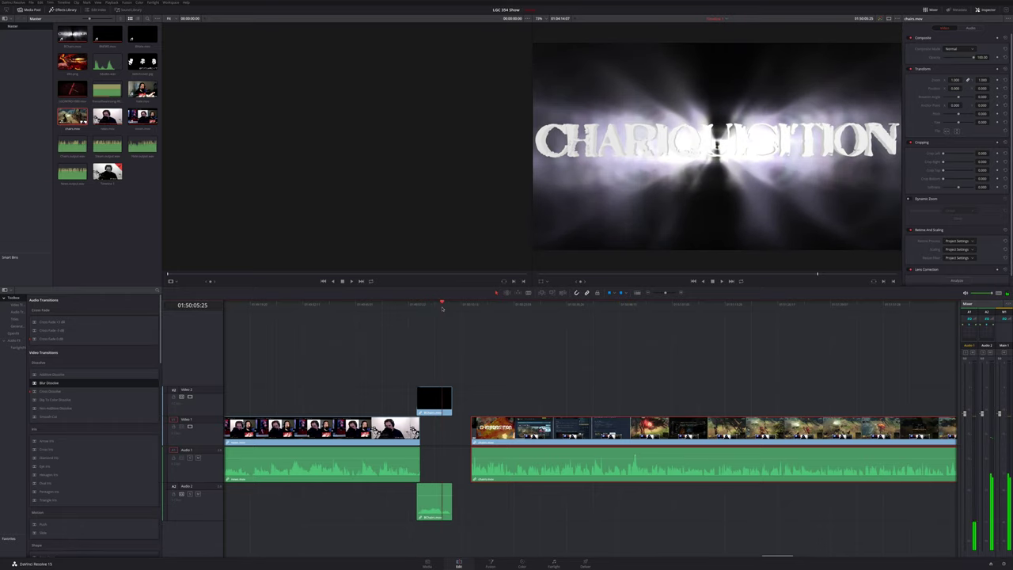
left_click_drag(546, 434, 518, 433)
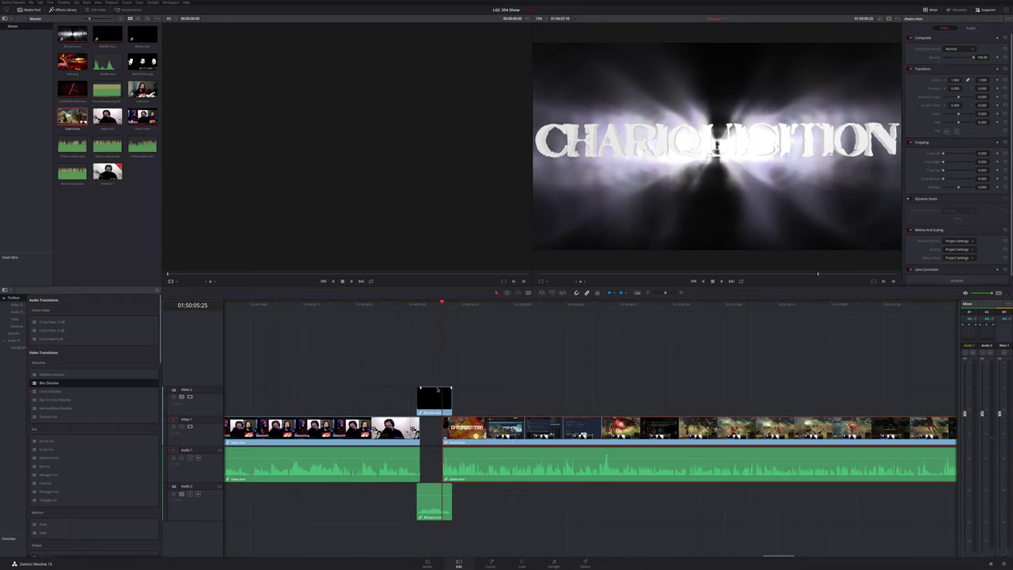
left_click_drag(451, 388, 443, 388)
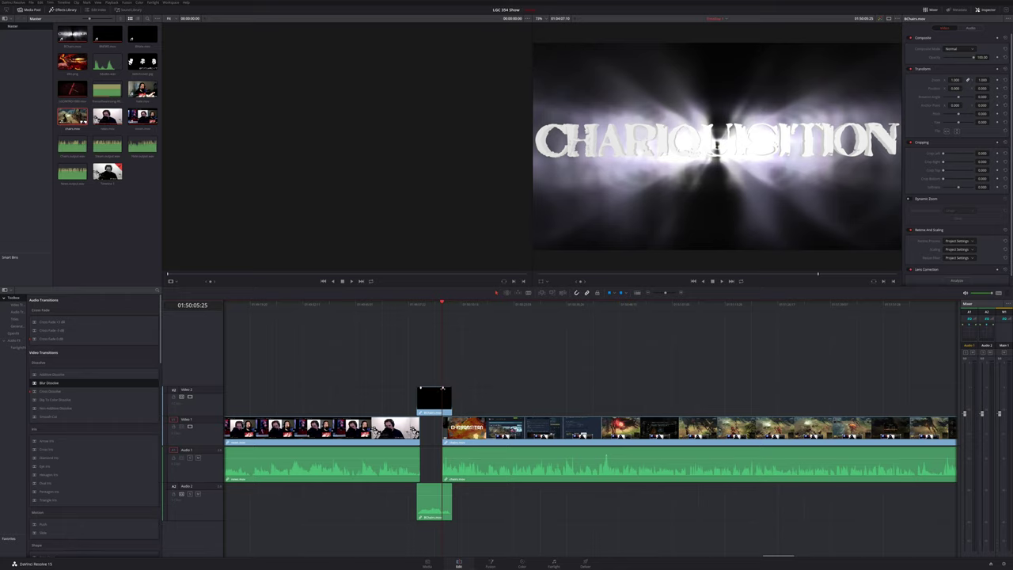
Scrub through the opening of chairs.mov and check its closing part around 02:03:32:14.
left_click(475, 307)
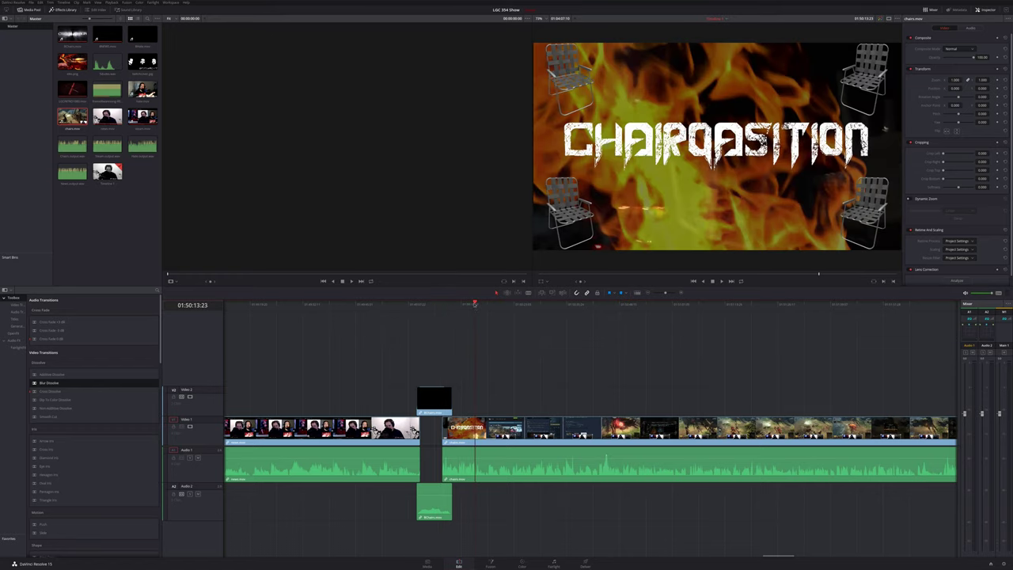
left_click_drag(475, 304, 501, 308)
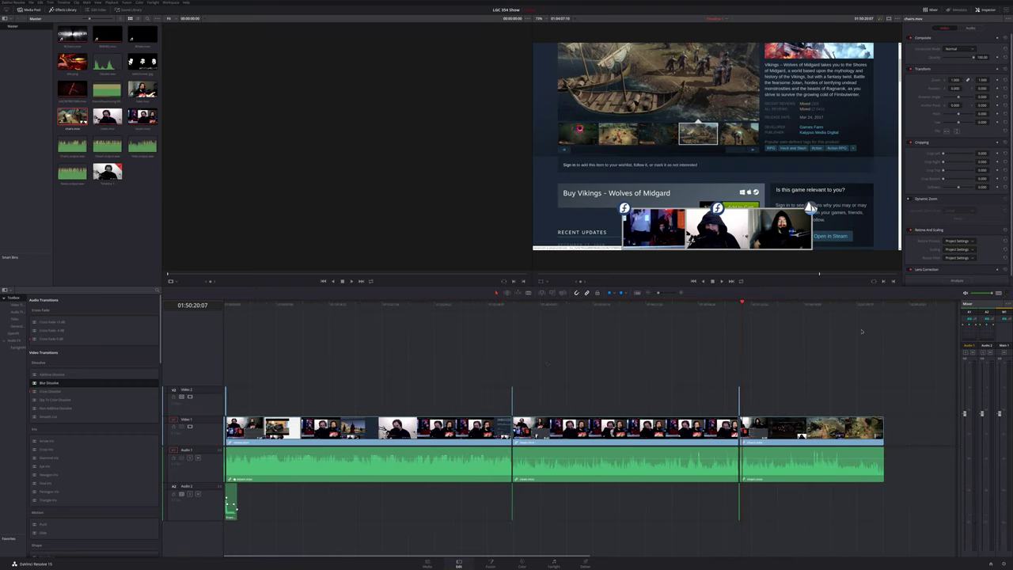
left_click(855, 306)
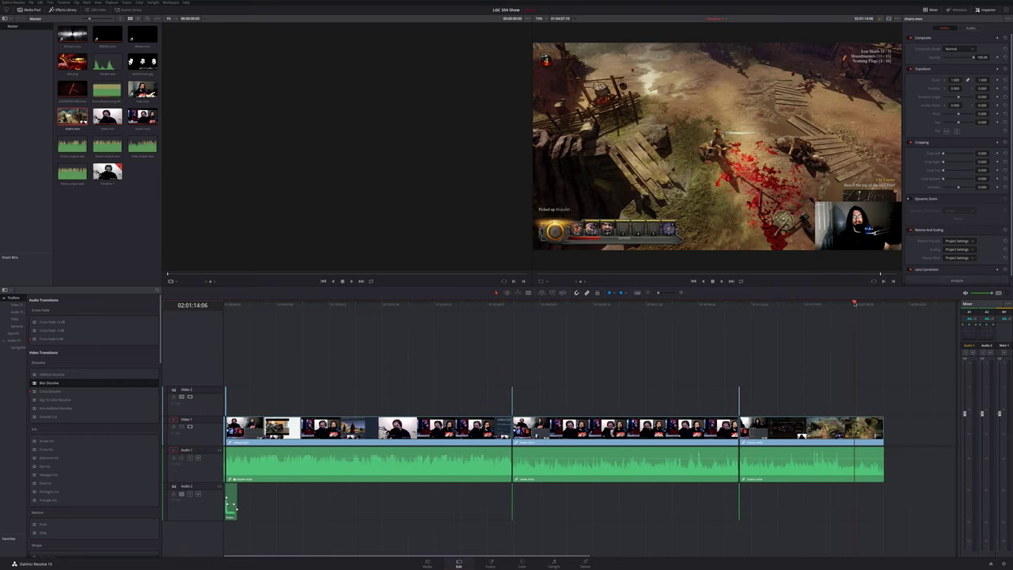
left_click_drag(854, 306, 877, 309)
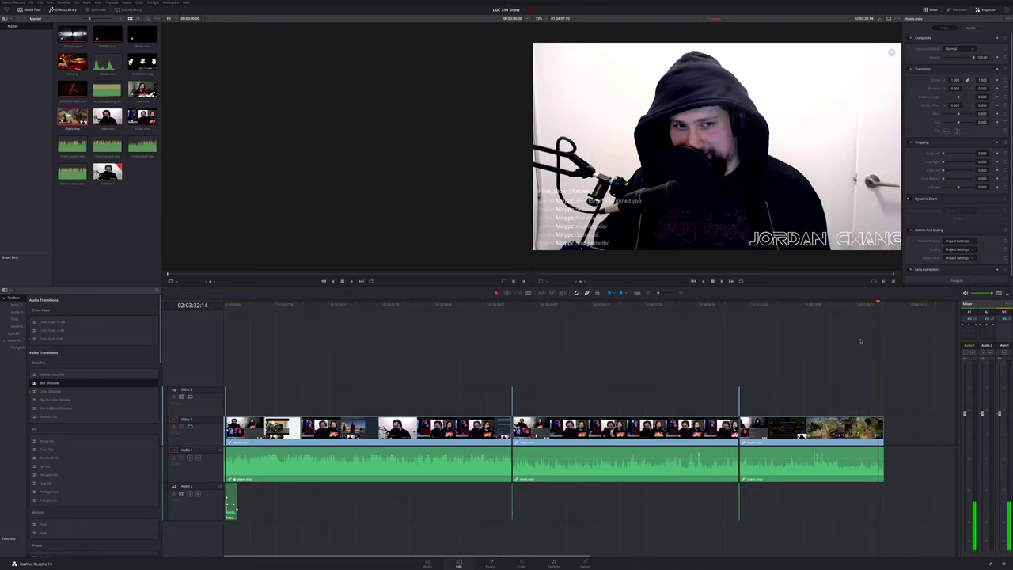
key("ctrl+equal")
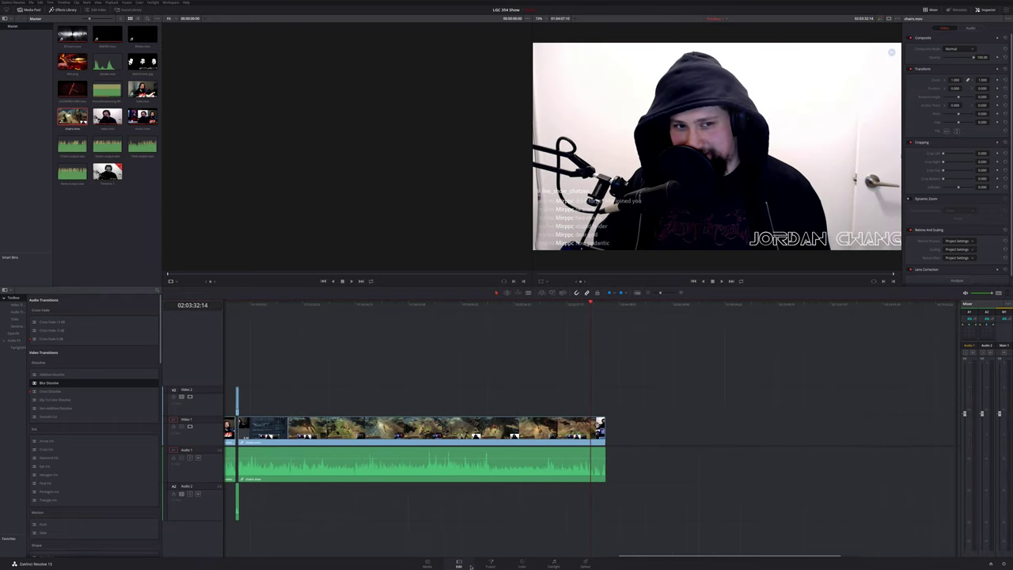
View the timeline's clips on the Color page and return to the Edit page.
left_click(522, 564)
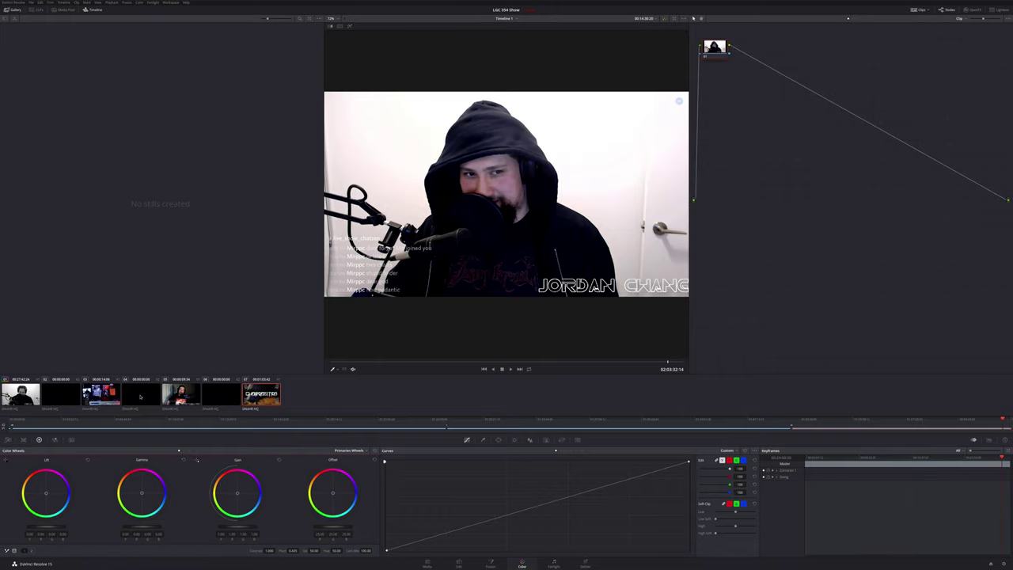
left_click(458, 564)
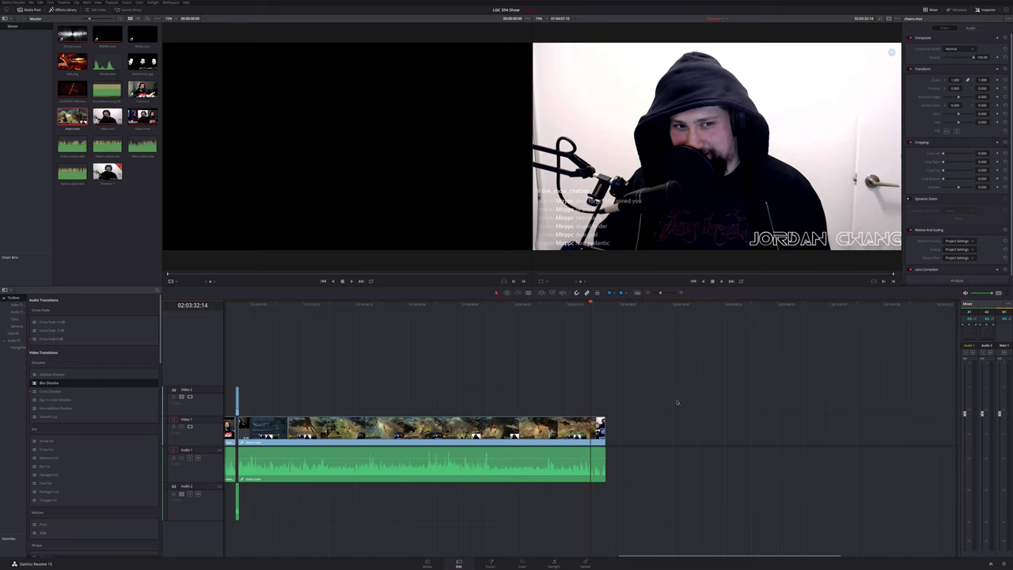
Split chairs.mov at 02:03:33:04 and delete the part after the cut.
scroll(665, 408, "up", 4)
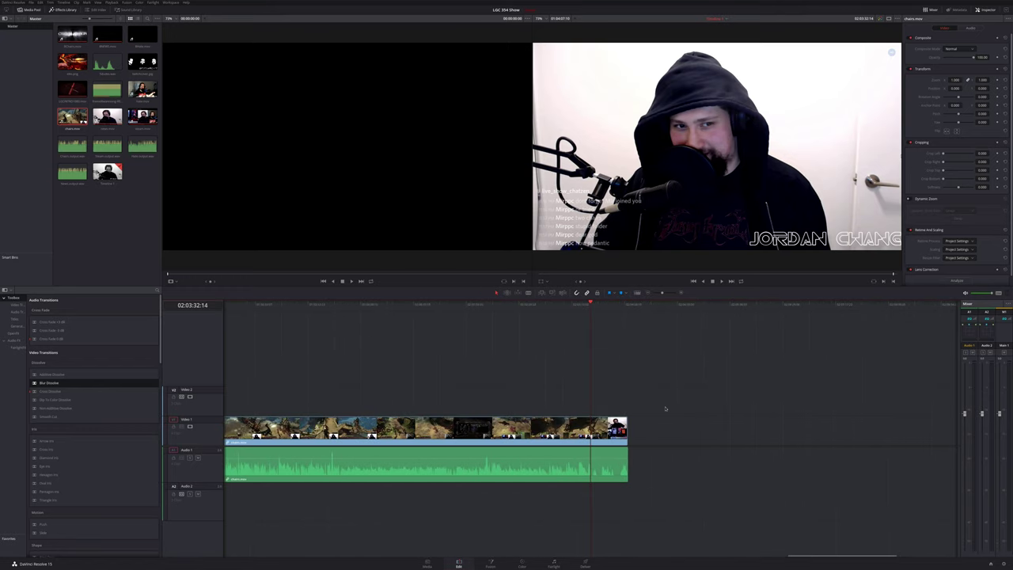
left_click(568, 307)
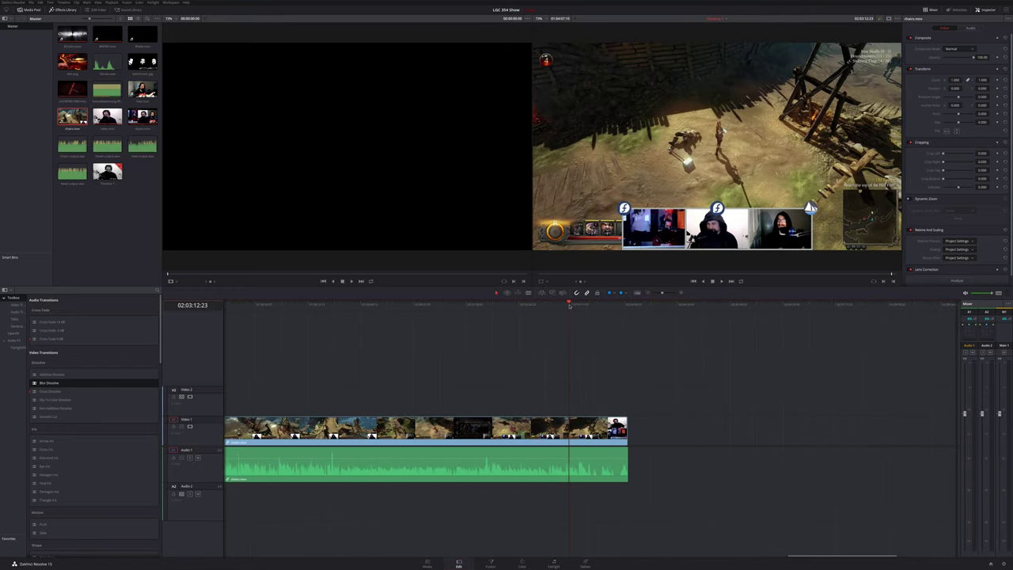
left_click_drag(569, 307, 591, 311)
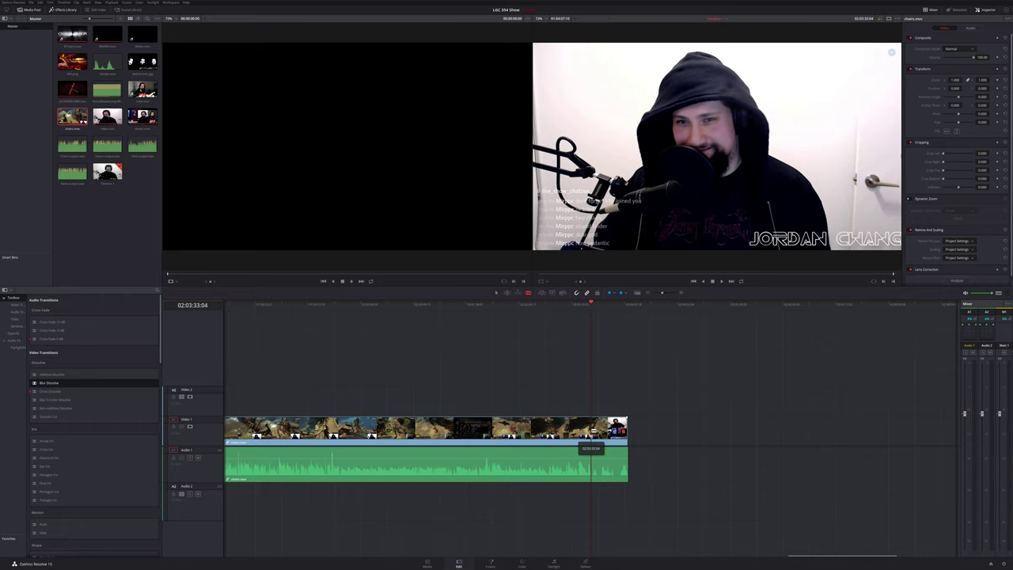
left_click(591, 428)
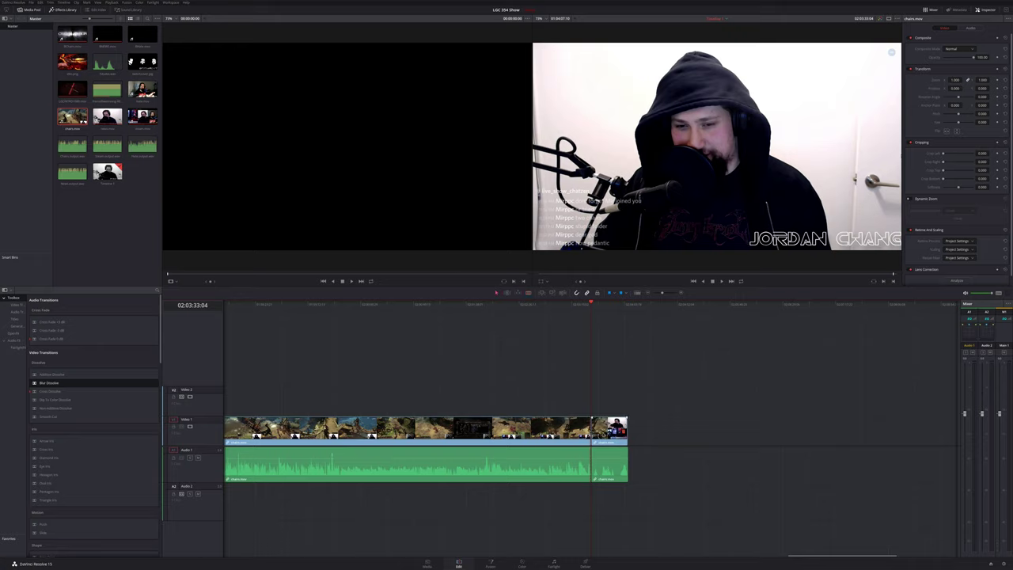
left_click(609, 429)
key("Delete")
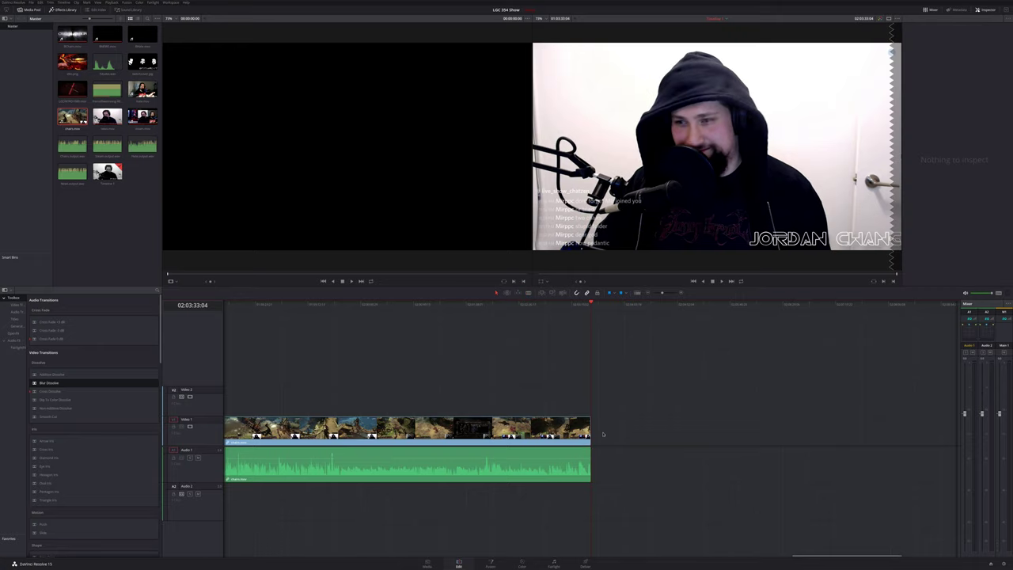
Check the end of chairs.mov, preview the HATE MAIL title, and place it on Video 2 directly after chairs.mov.
left_click_drag(551, 308, 583, 311)
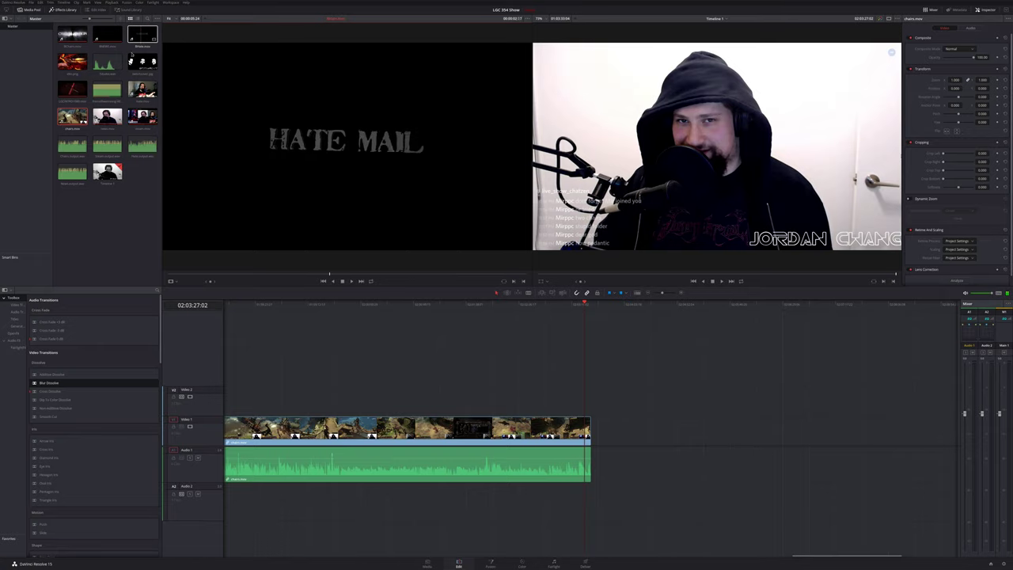
double_click(143, 36)
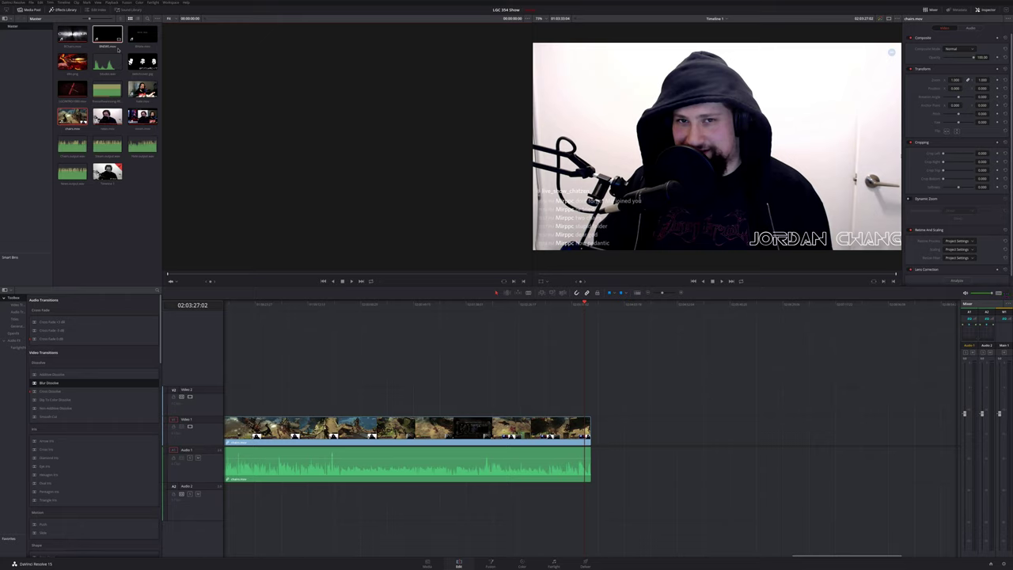
left_click(129, 45)
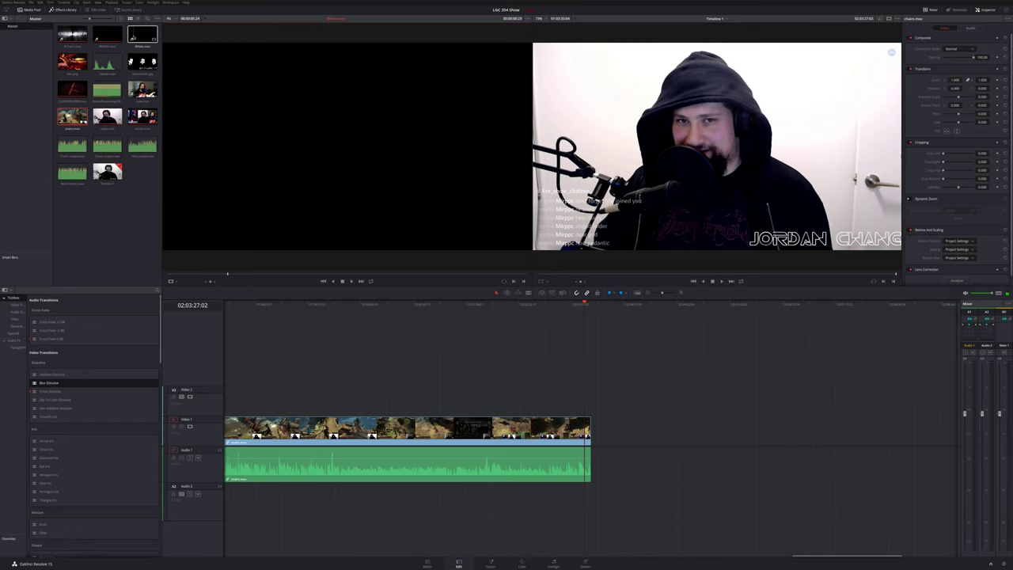
left_click_drag(132, 37, 594, 392)
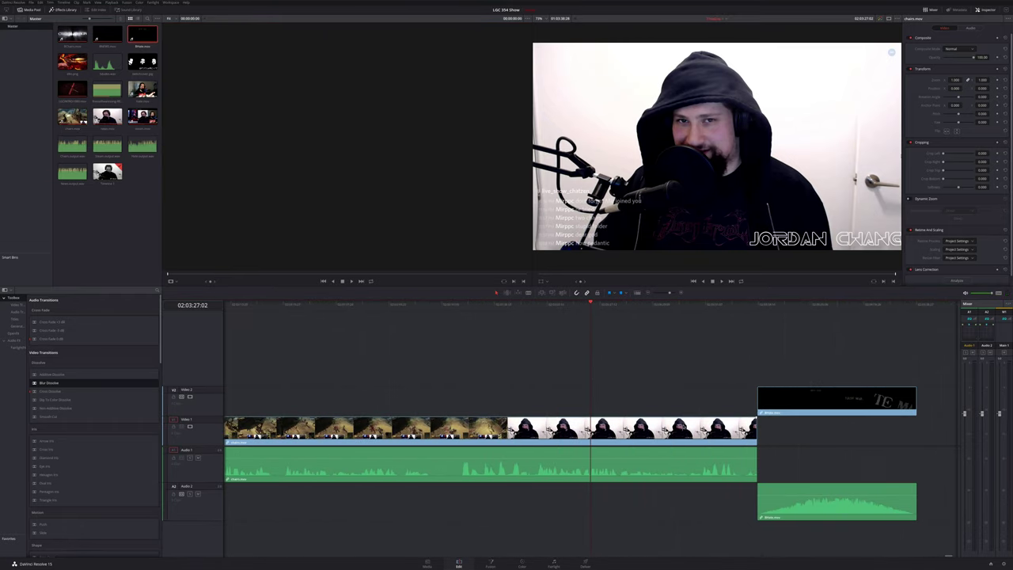
scroll(736, 422, "right", 5)
scroll(736, 412, "down", 2)
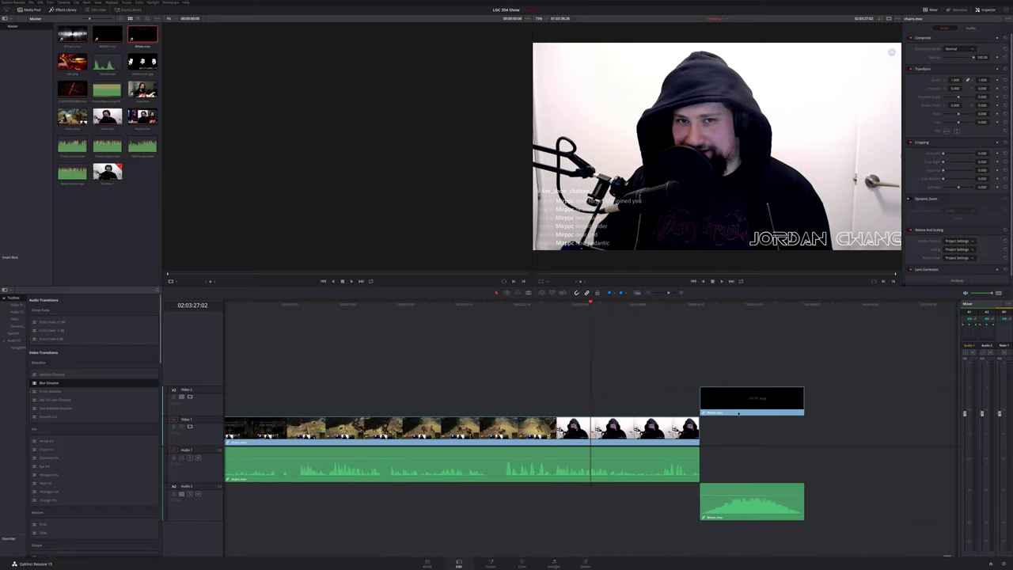
scroll(735, 407, "left", 3)
scroll(735, 407, "right", 5)
scroll(774, 419, "left", 1)
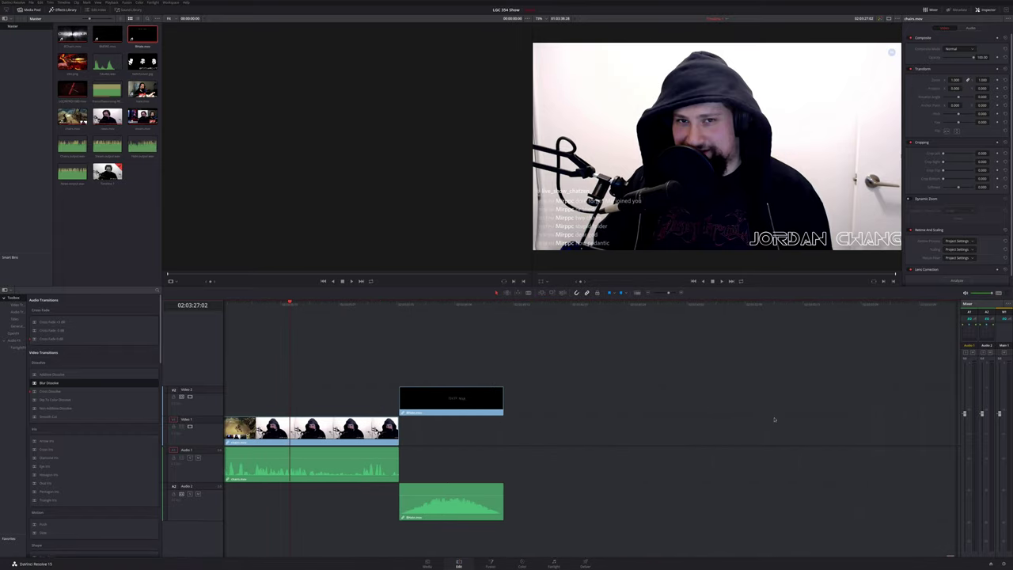
left_click(471, 397)
right_click(447, 408)
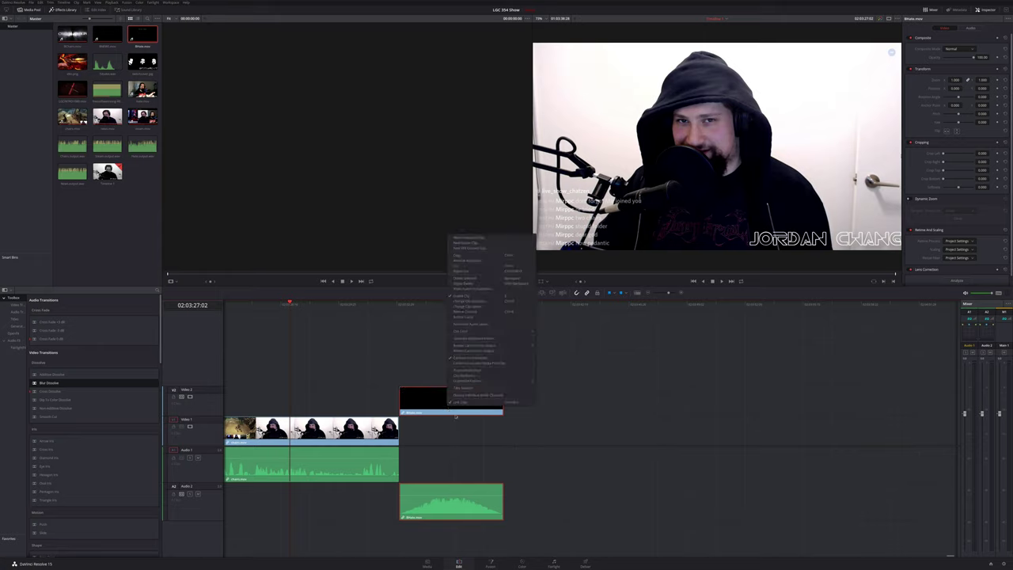
left_click(468, 404)
right_click(467, 403)
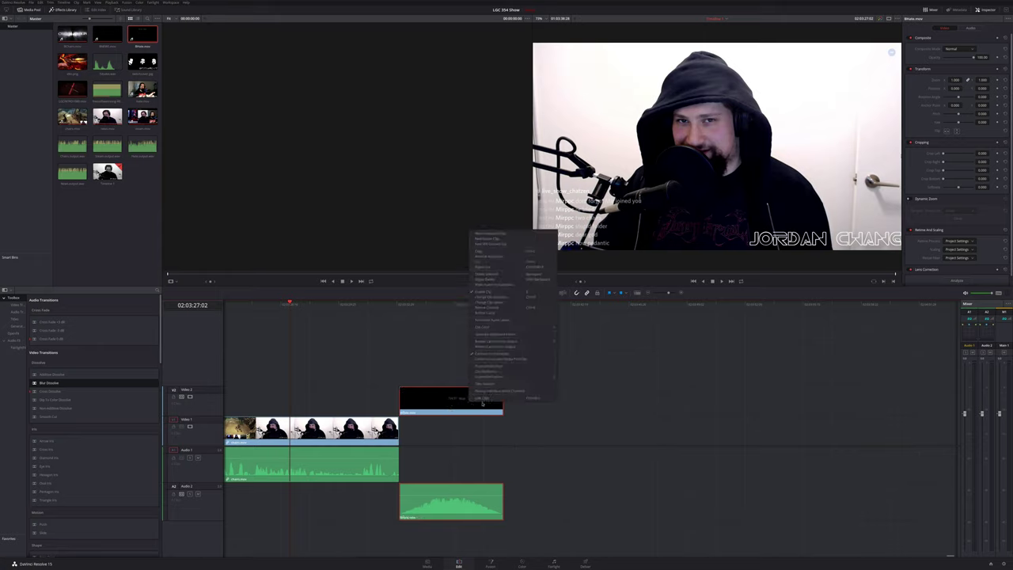
left_click(485, 400)
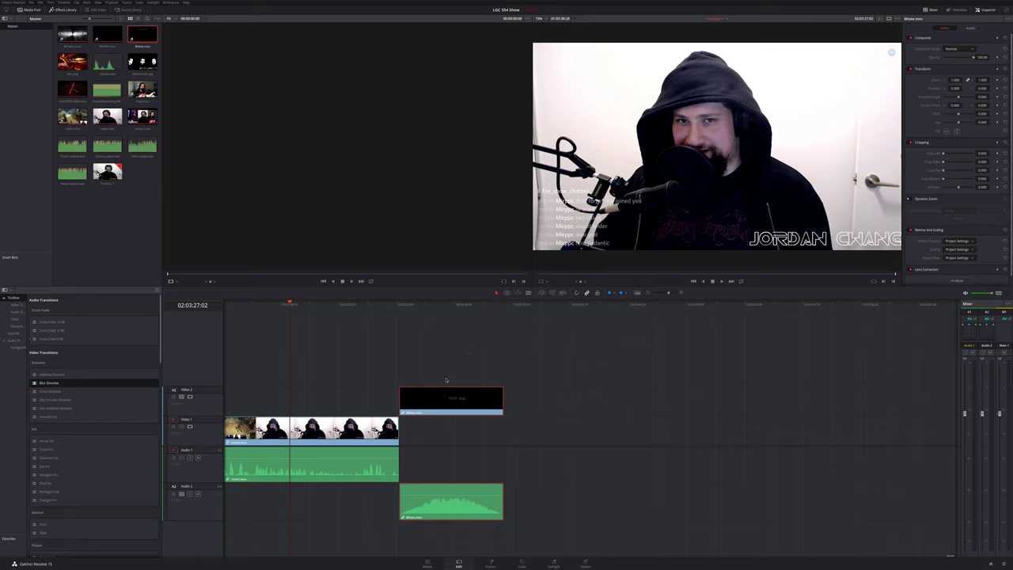
Shift the HATE MAIL title slightly earlier to overlap the end of chairs.mov, and play through the transition.
left_click_drag(447, 401, 441, 401)
left_click(383, 307)
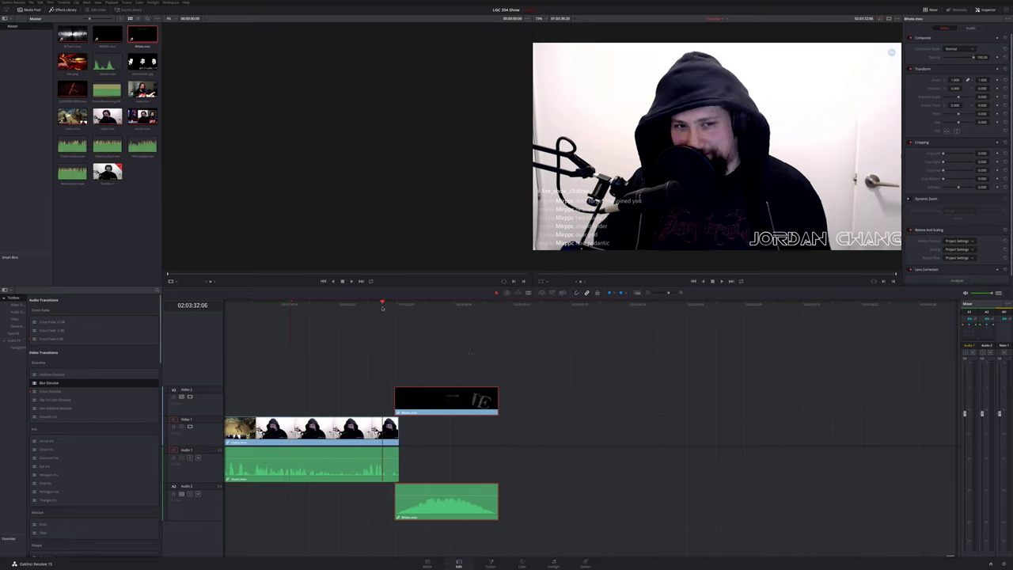
key("space")
key("space")
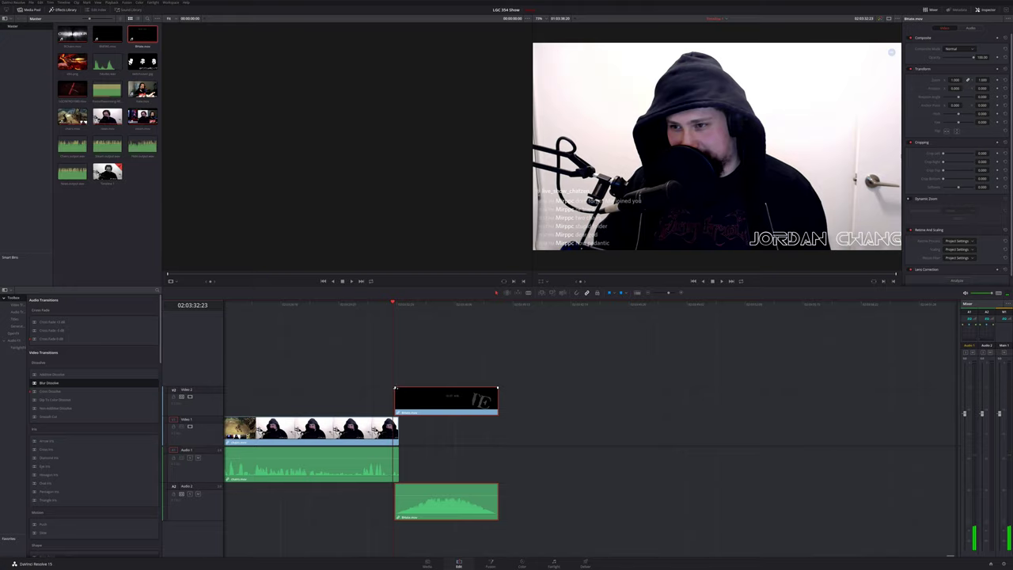
key("space")
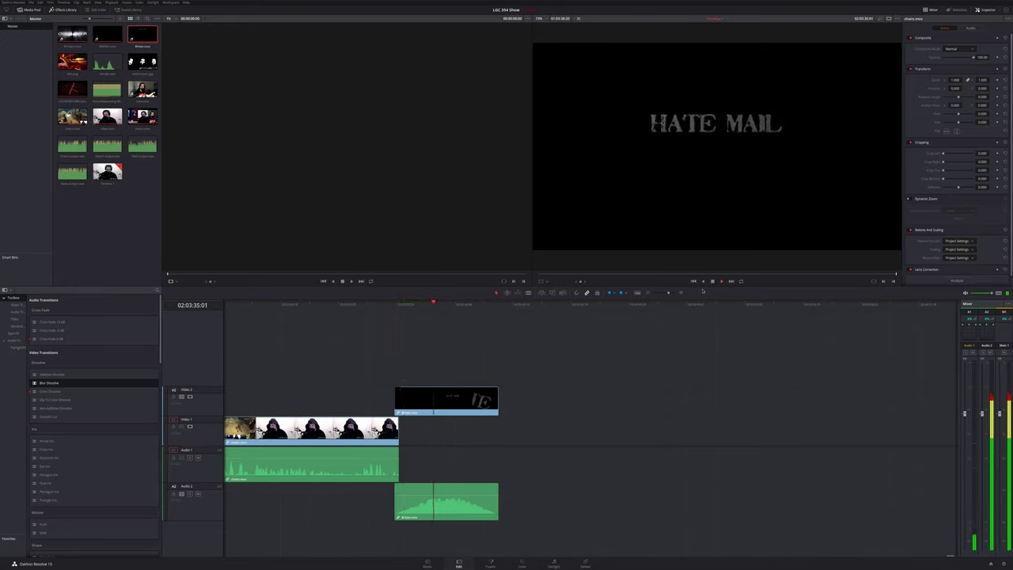
key("space")
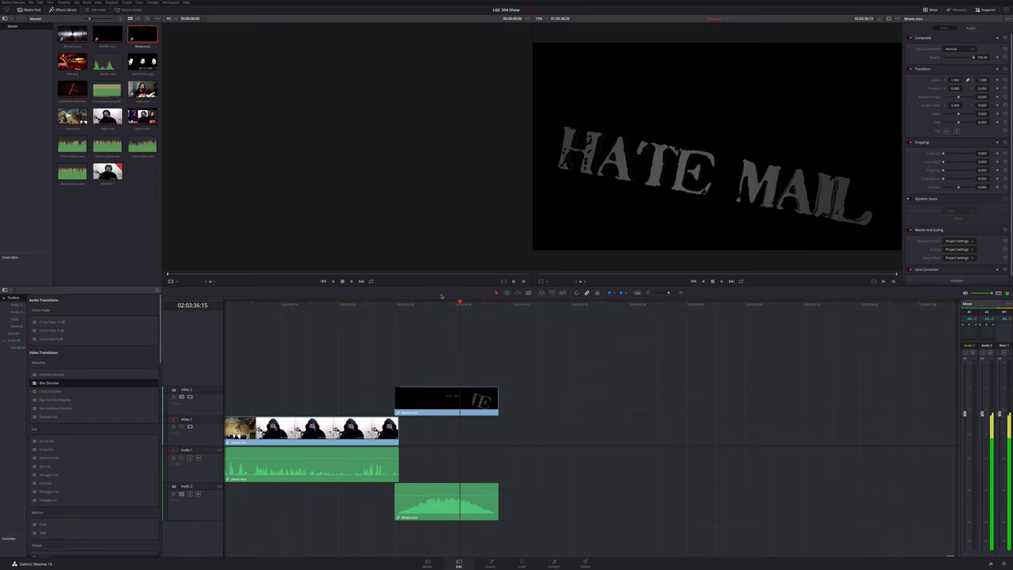
Place hate.mov on Video 1 and Audio 1 after the HATE MAIL title, and unlink its audio from its video.
left_click_drag(143, 89, 547, 449)
scroll(618, 422, "right", 5)
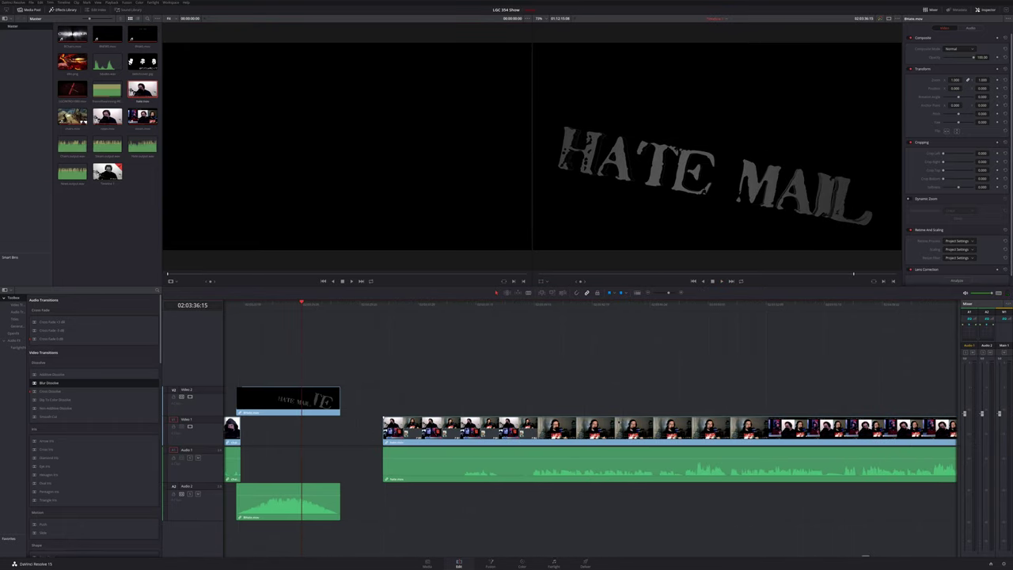
left_click(518, 474)
right_click(519, 472)
left_click(536, 464)
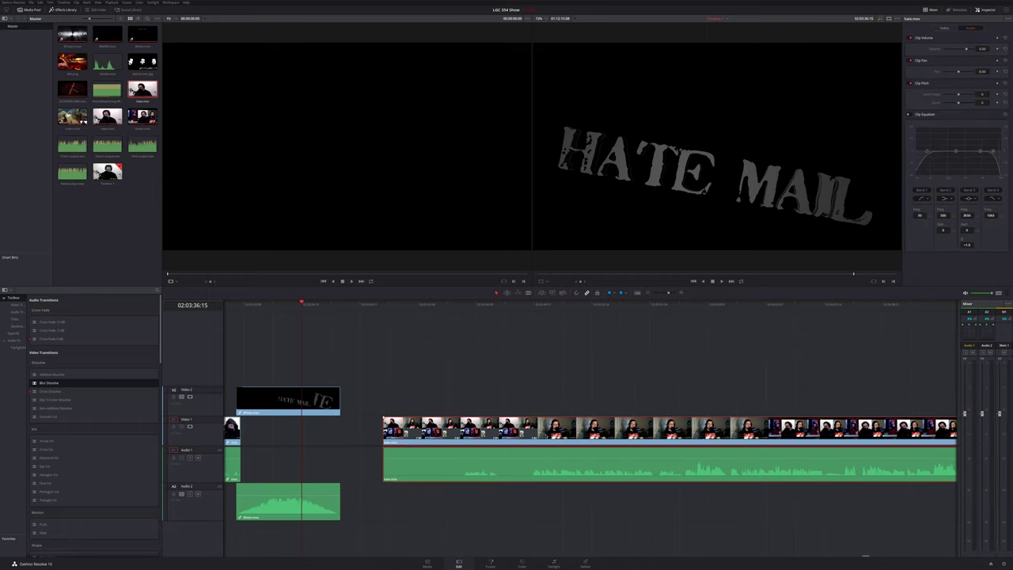
Move hate.mov's audio to start at 02:03:41:10 so it is in sync with the video.
left_click(336, 438)
scroll(469, 454, "up", 4)
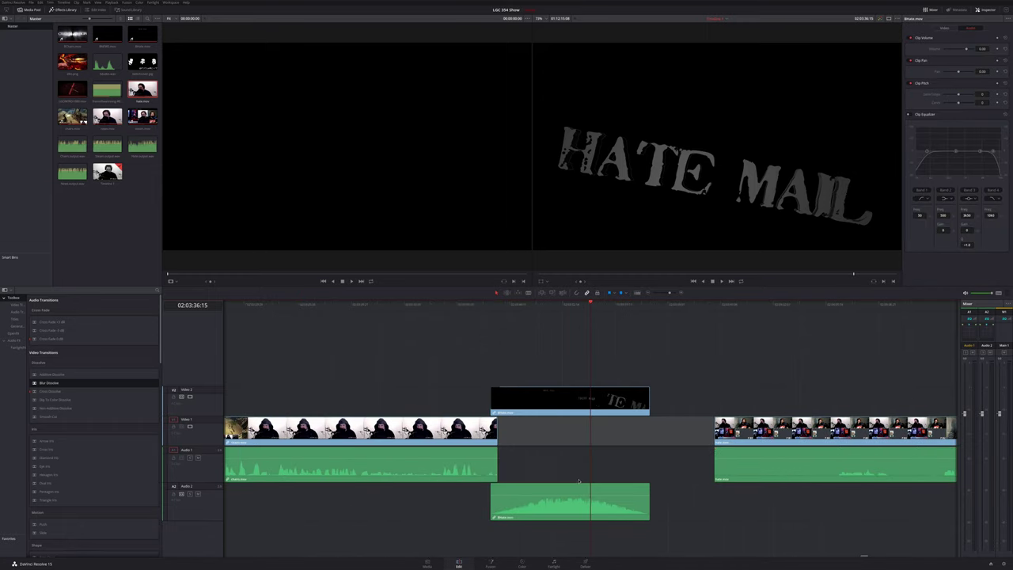
scroll(663, 472, "right", 10)
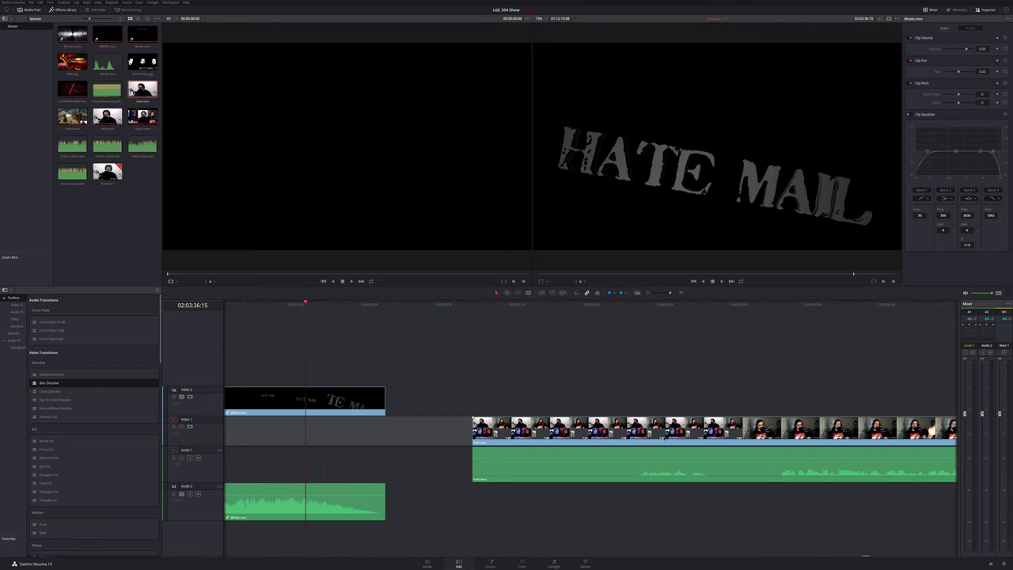
scroll(543, 478, "up", 1)
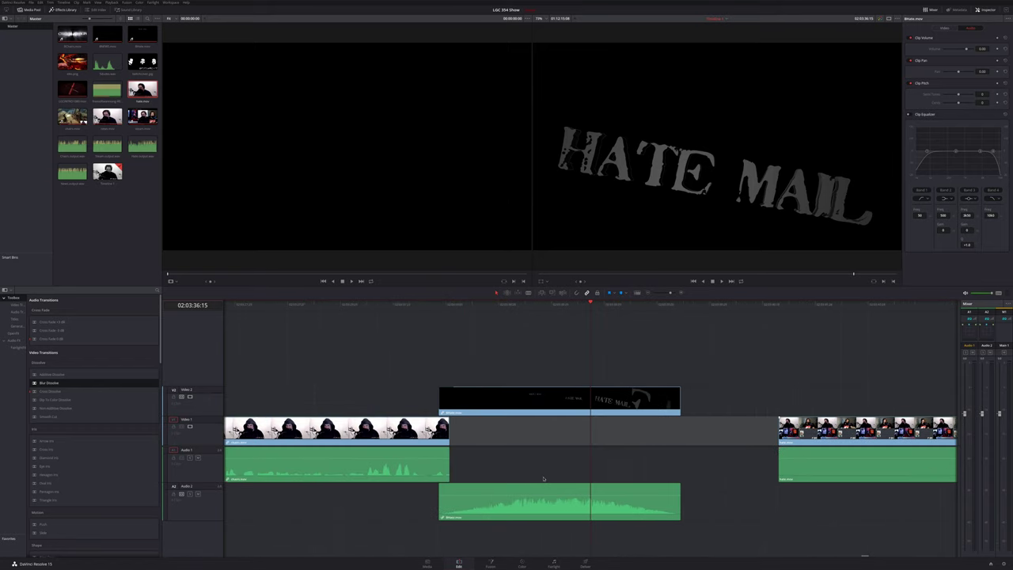
left_click(792, 305)
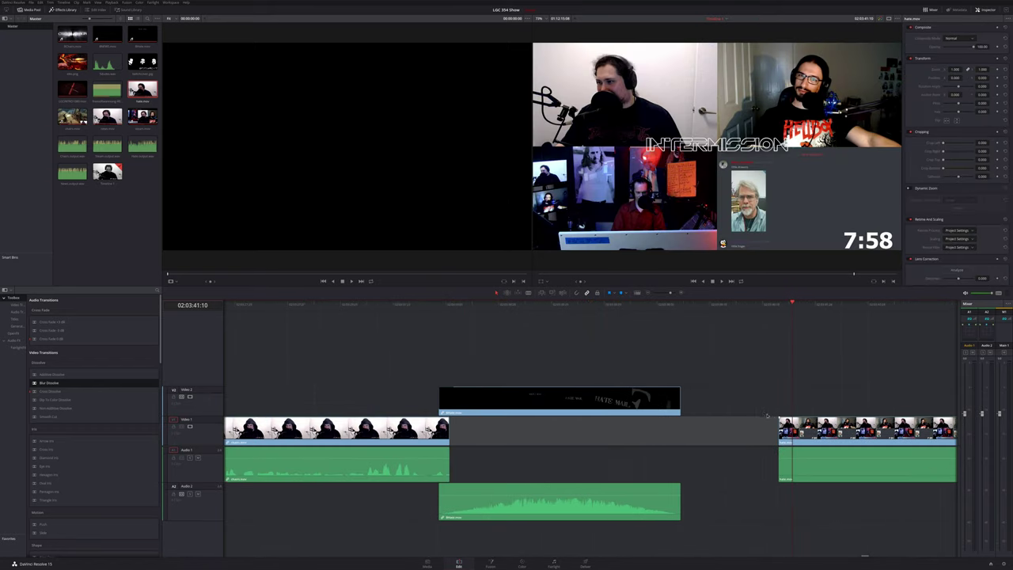
scroll(763, 418, "up", 5)
left_click_drag(617, 464, 647, 468)
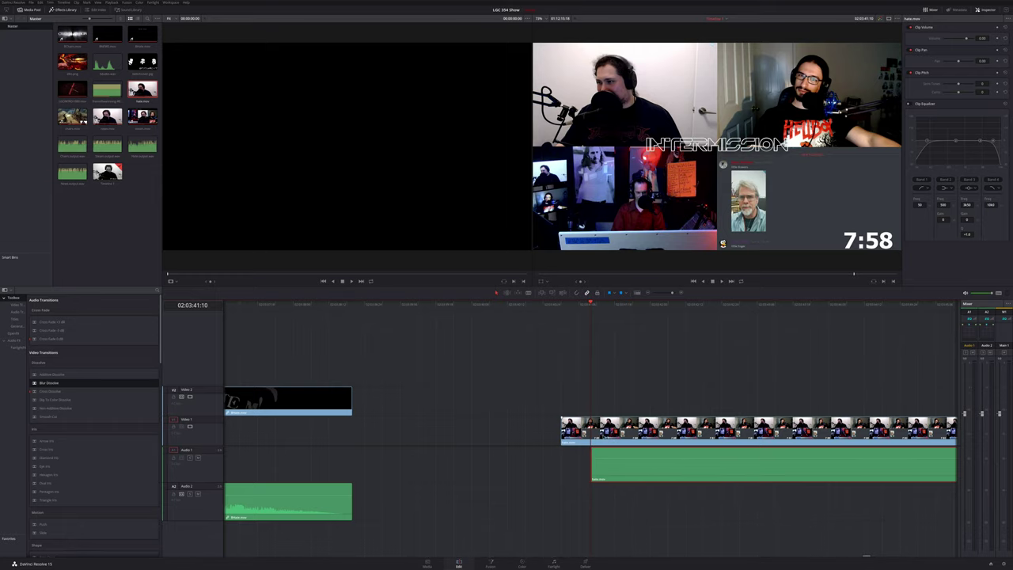
Set the playhead to 02:03:49:02 in hate.mov and link its video and shifted audio together again.
scroll(558, 418, "down", 10)
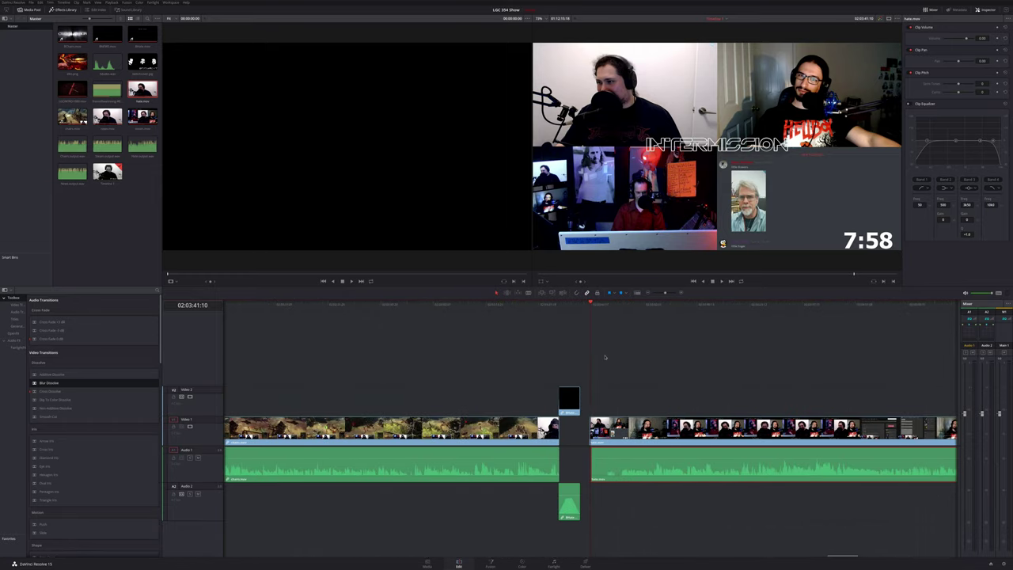
left_click(621, 306)
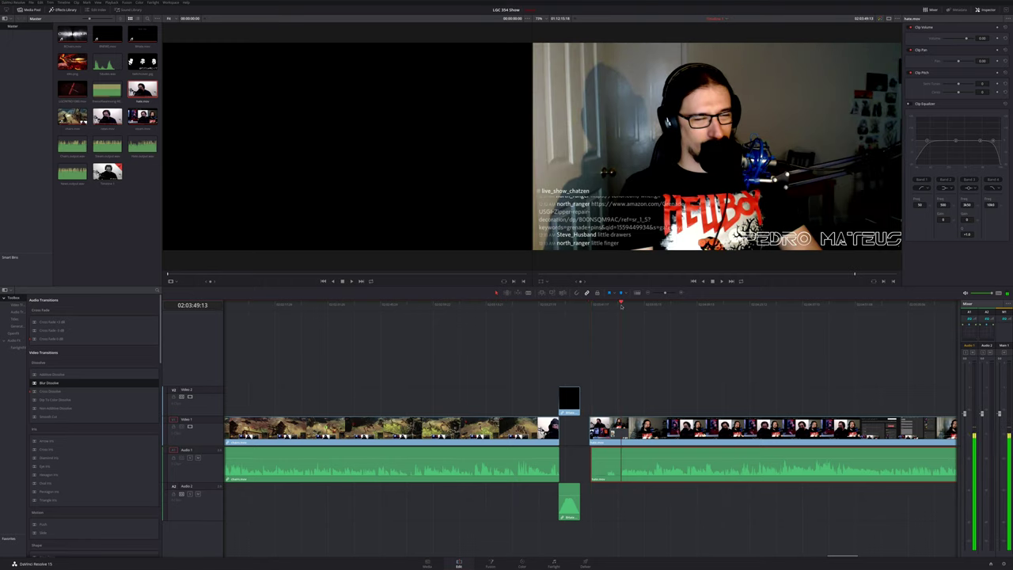
left_click_drag(620, 306, 620, 308)
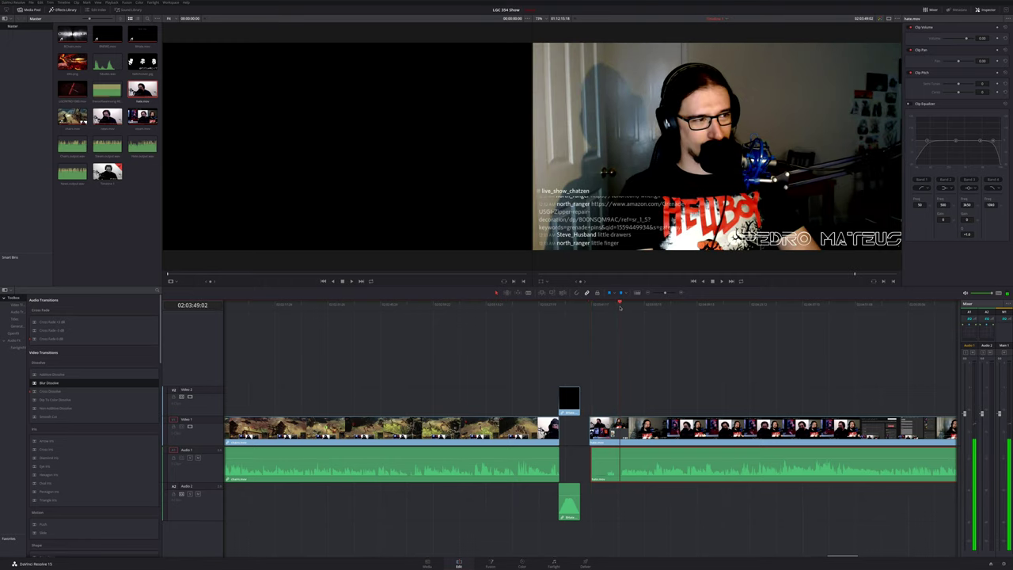
key("b")
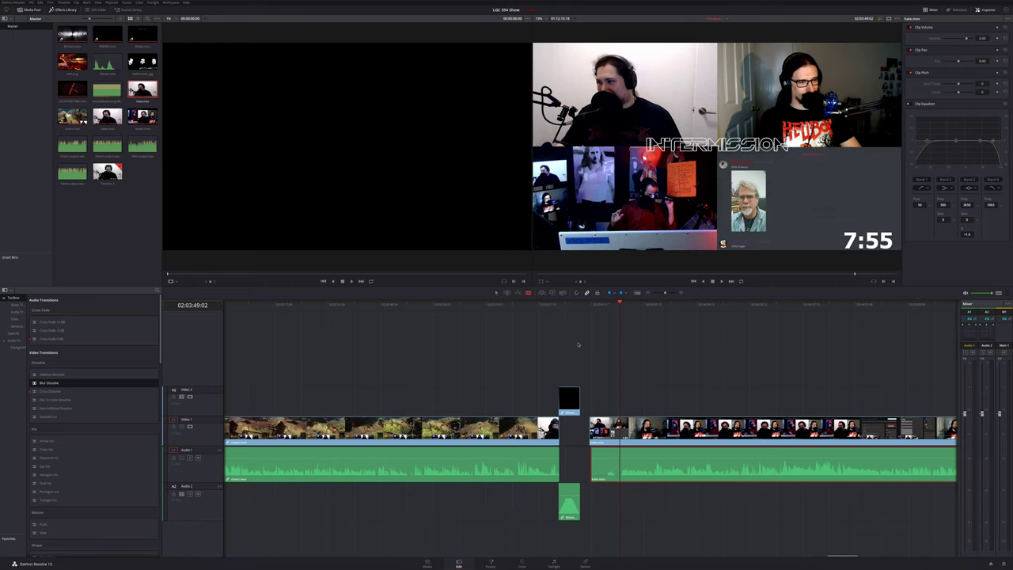
left_click(601, 443, "ctrl")
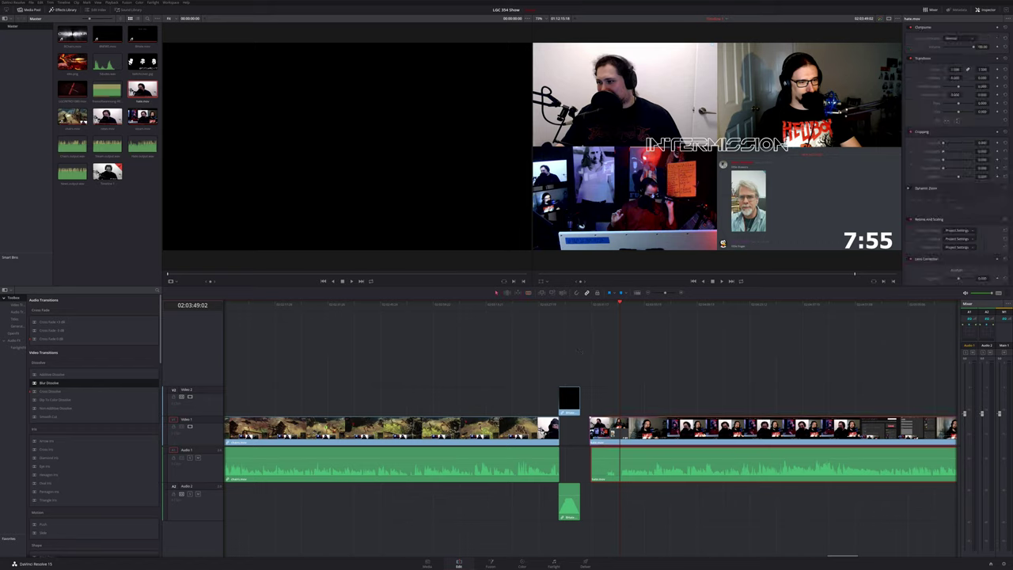
right_click(612, 425)
left_click(612, 425)
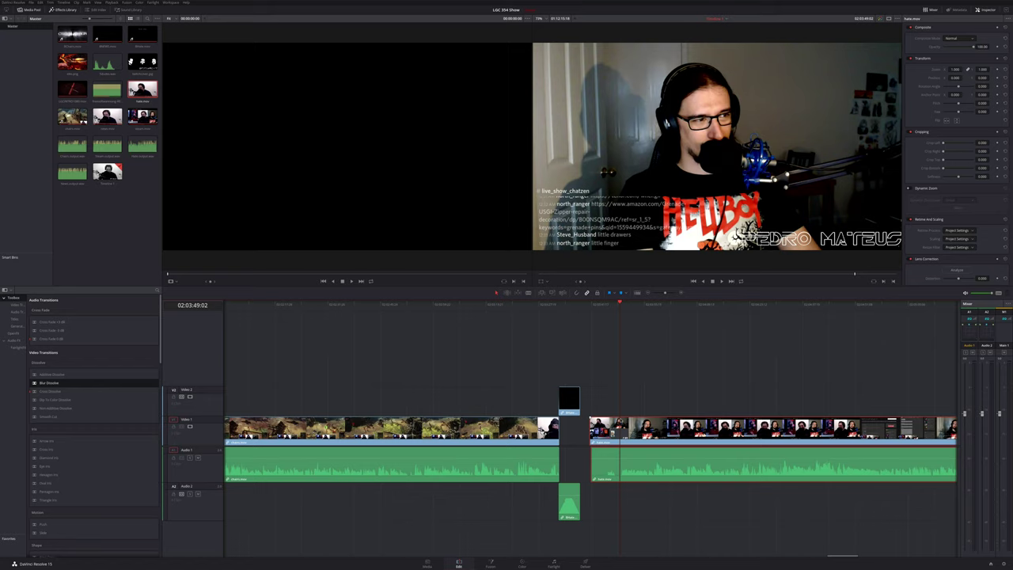
Split hate.mov at 02:03:49:02 and delete the video and audio before the cut.
key("b")
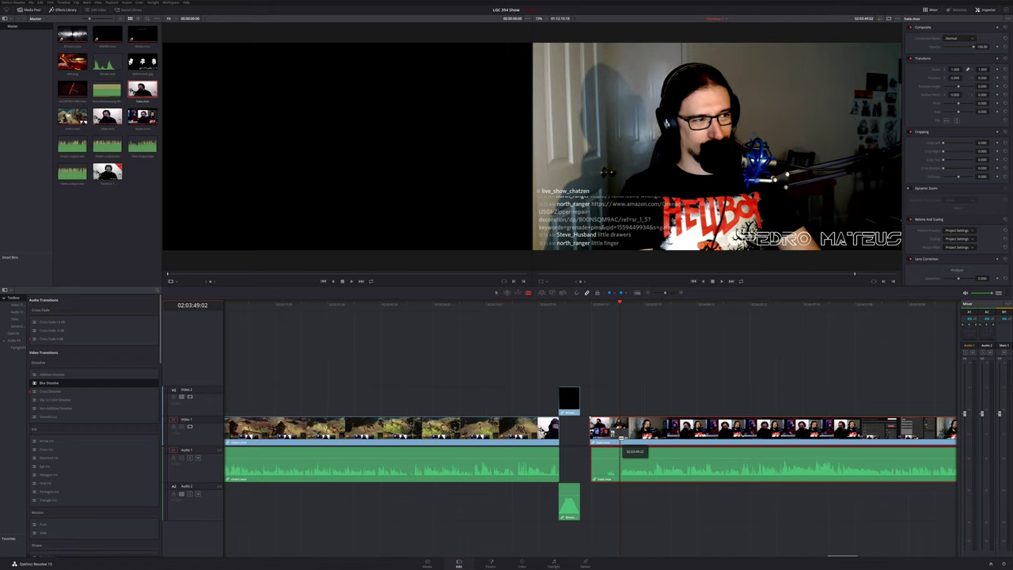
left_click(620, 451)
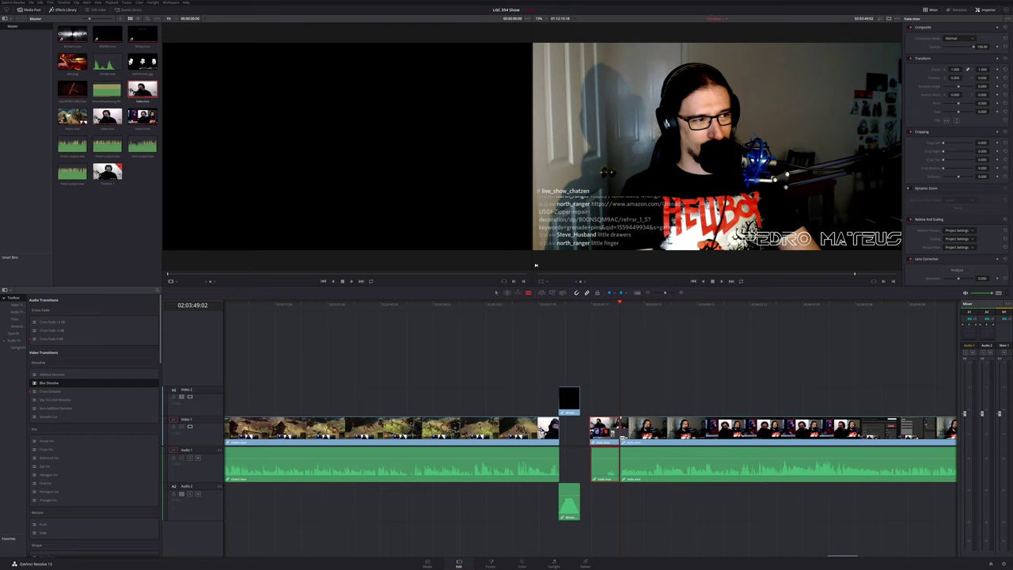
key("a")
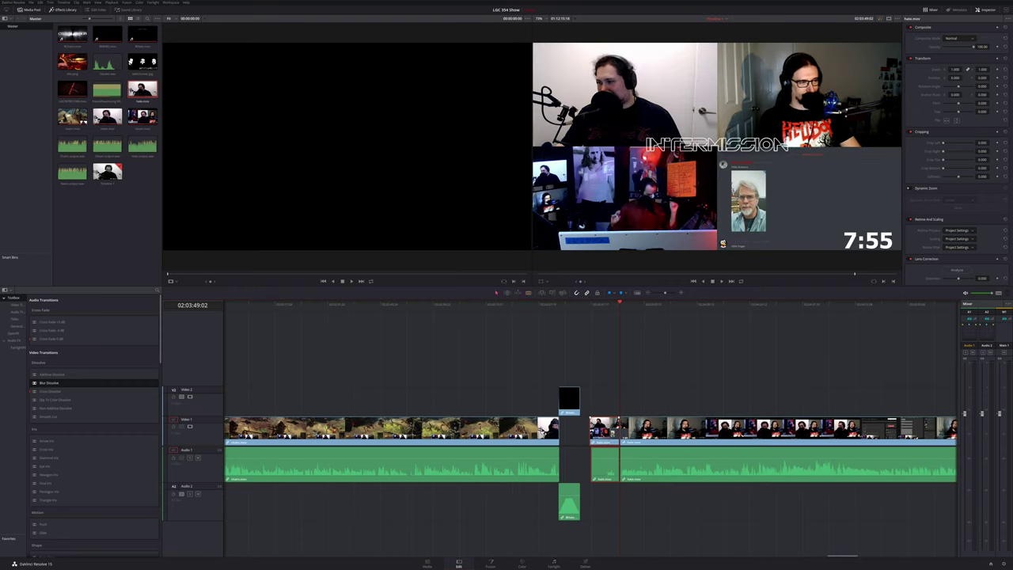
key("Delete")
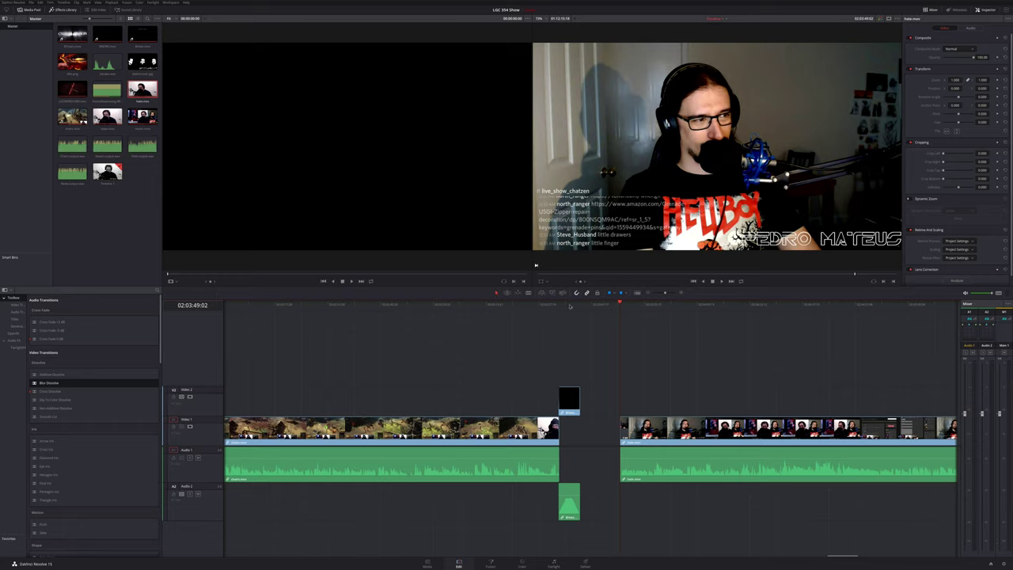
Move the trimmed hate.mov earlier so it starts at 02:03:36:18, underneath the HATE MAIL title.
left_click(569, 306)
key("space")
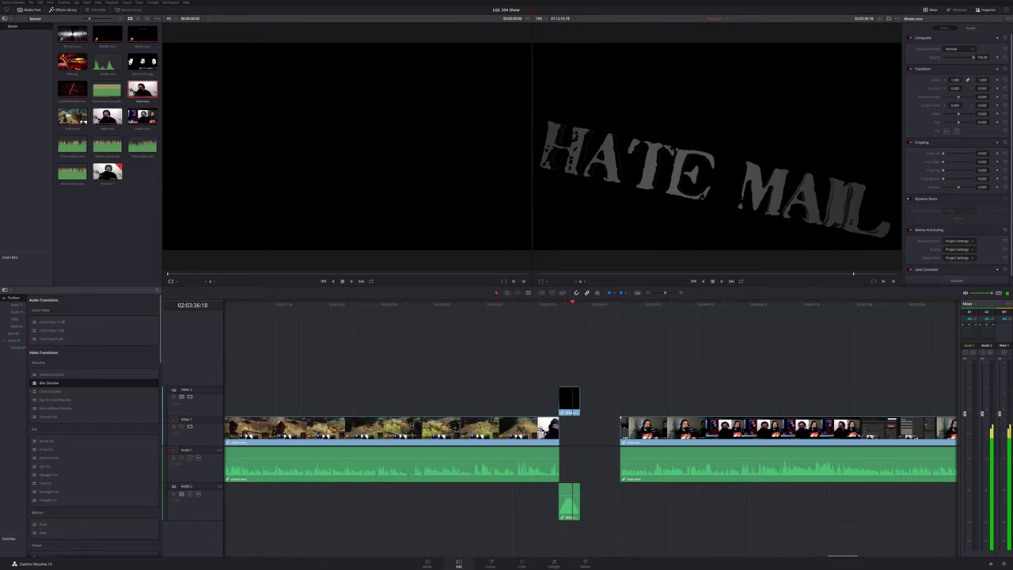
left_click_drag(649, 459, 601, 459)
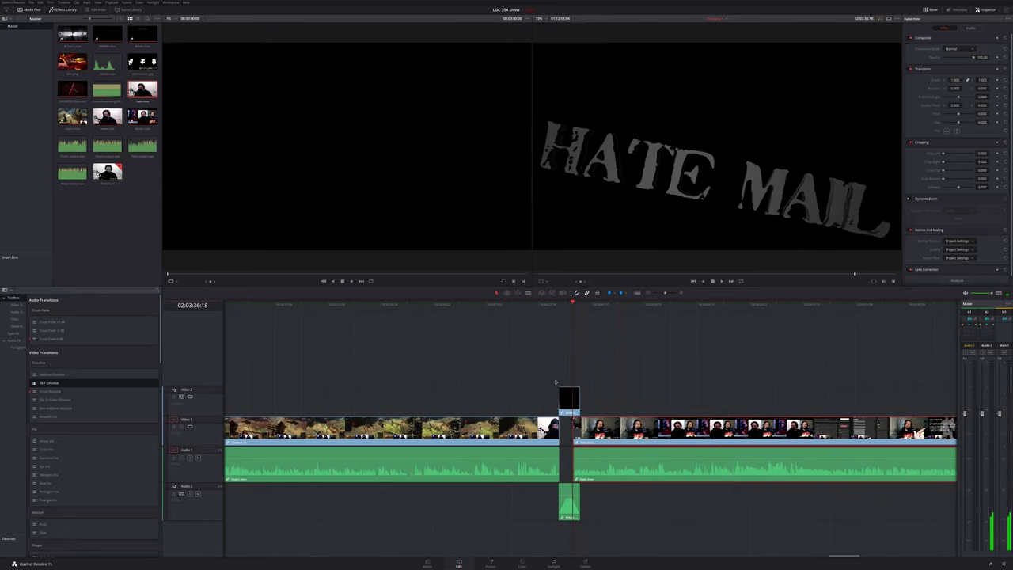
Add a fade-out to the end of the HATE MAIL title and play the transition into hate.mov.
left_click_drag(579, 387, 563, 391)
left_click(562, 310)
key("space")
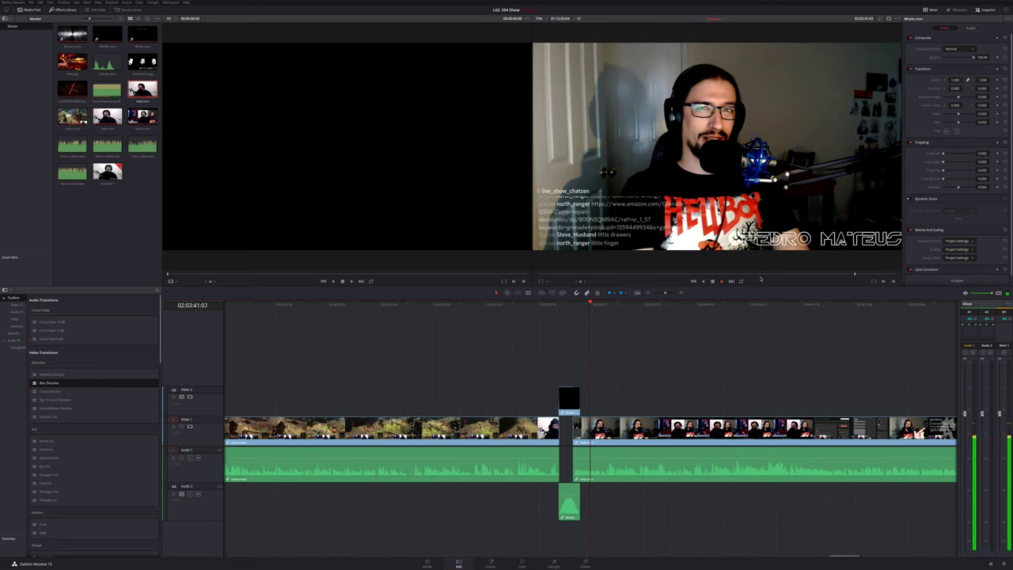
left_click(712, 281)
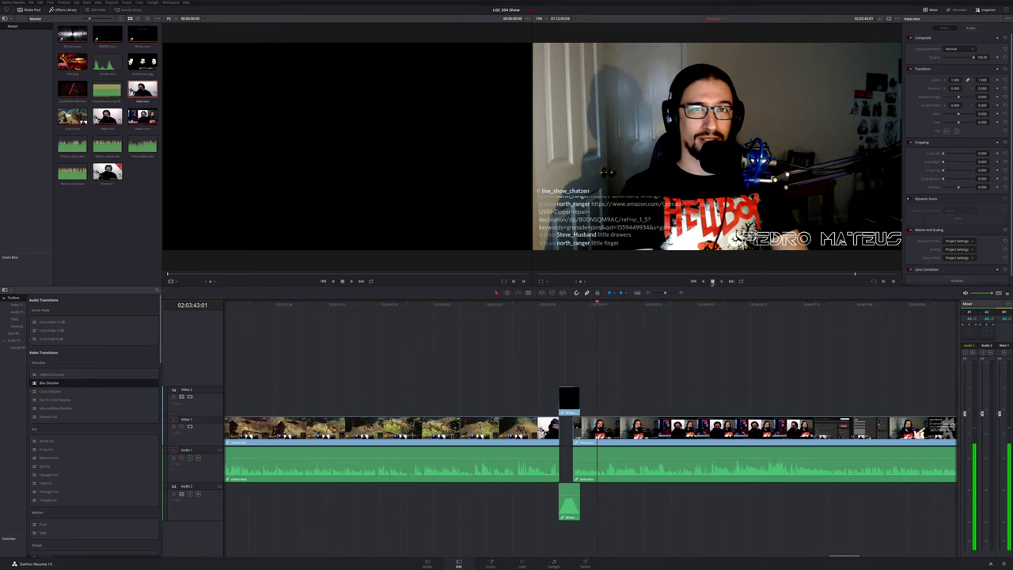
Place the LinuxGameCast cover image on Video 2 from 02:11:53:00 to the end of hate.mov.
scroll(696, 350, "right", 10)
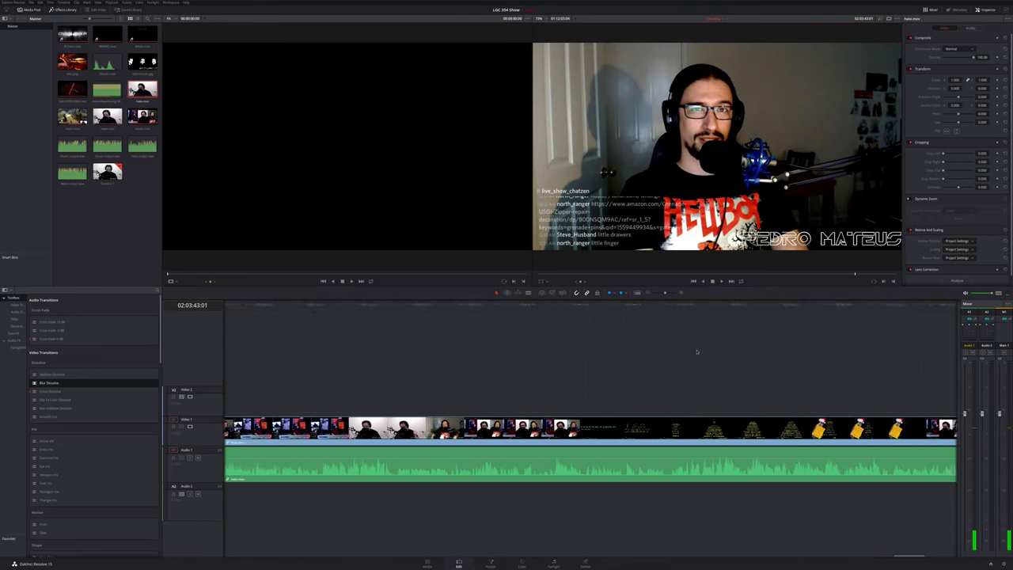
key("shift+z")
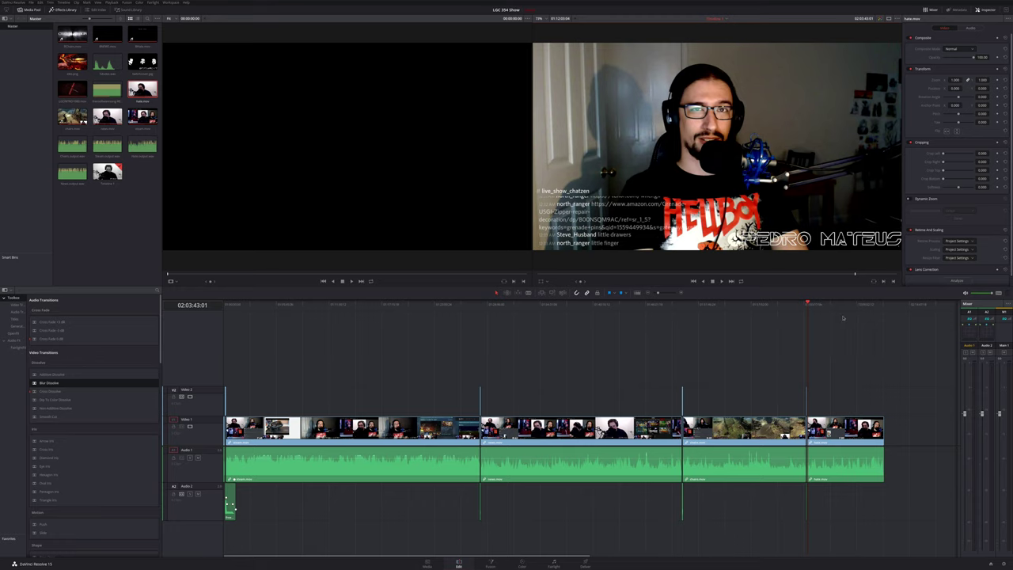
left_click_drag(883, 305, 878, 306)
key("ctrl+equal")
key("ctrl+equal")
key("ctrl+equal")
key("ctrl+equal")
key("ctrl+equal")
key("ctrl+equal")
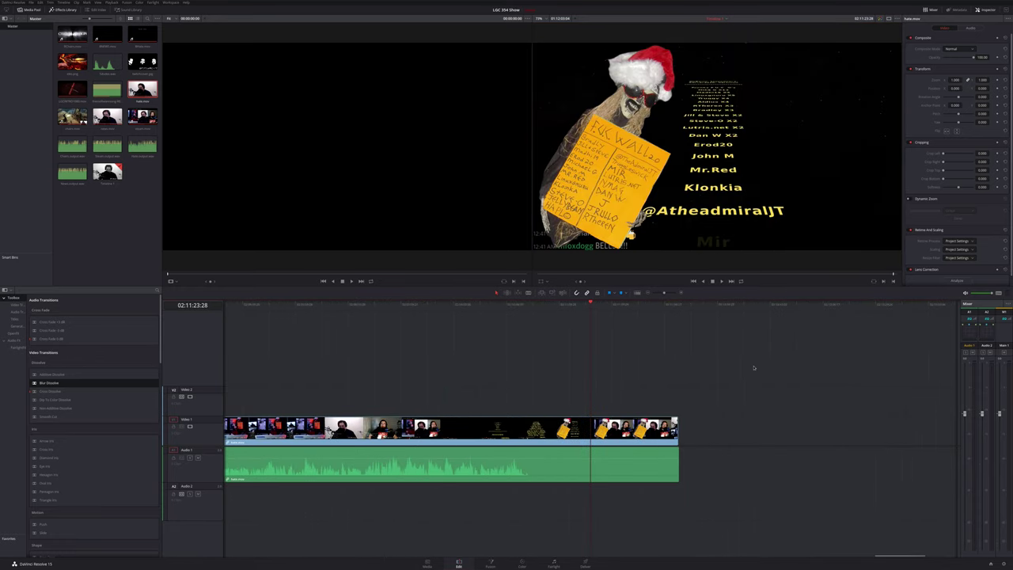
left_click_drag(622, 308, 708, 306)
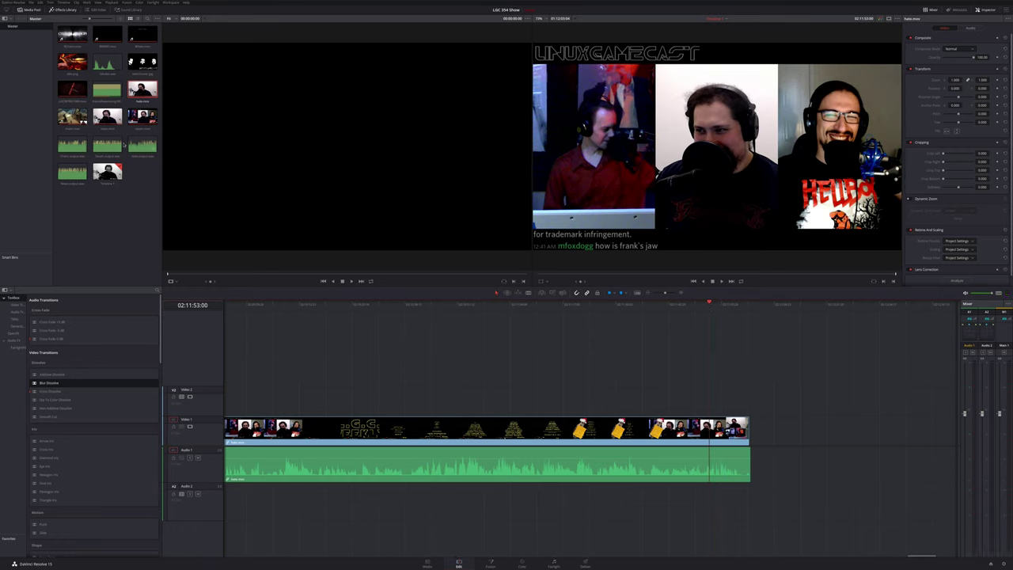
left_click_drag(143, 62, 748, 401)
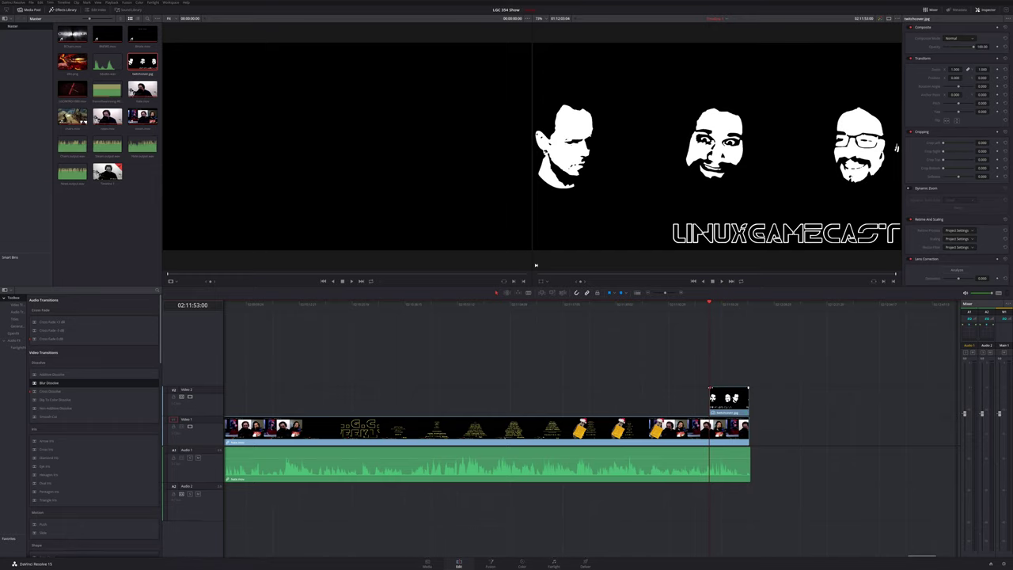
Find the end of the talking over the cover image, place the short sound effect on Audio 2 at 02:12:00:07, and play it back.
left_click(698, 305)
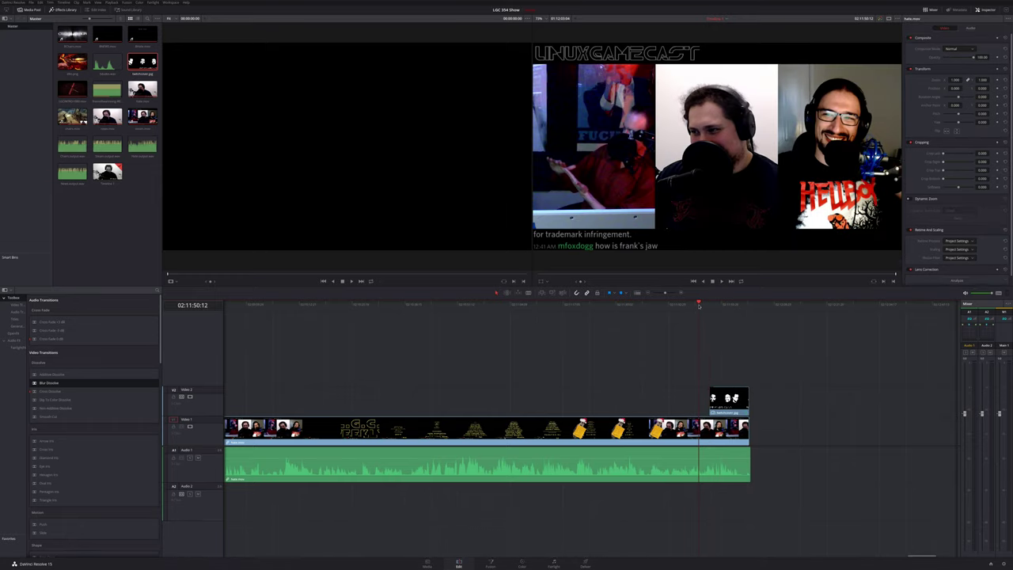
key("space")
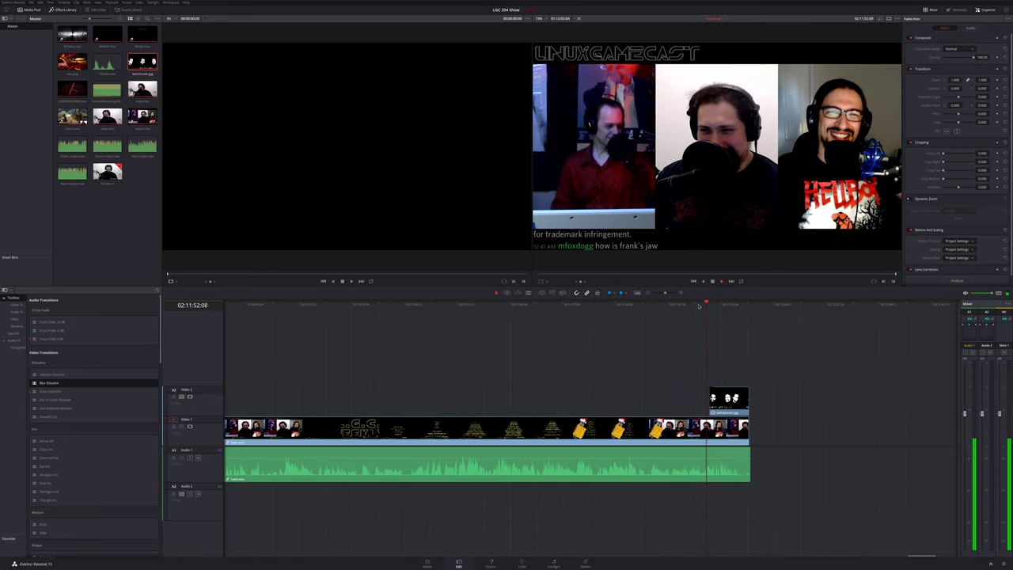
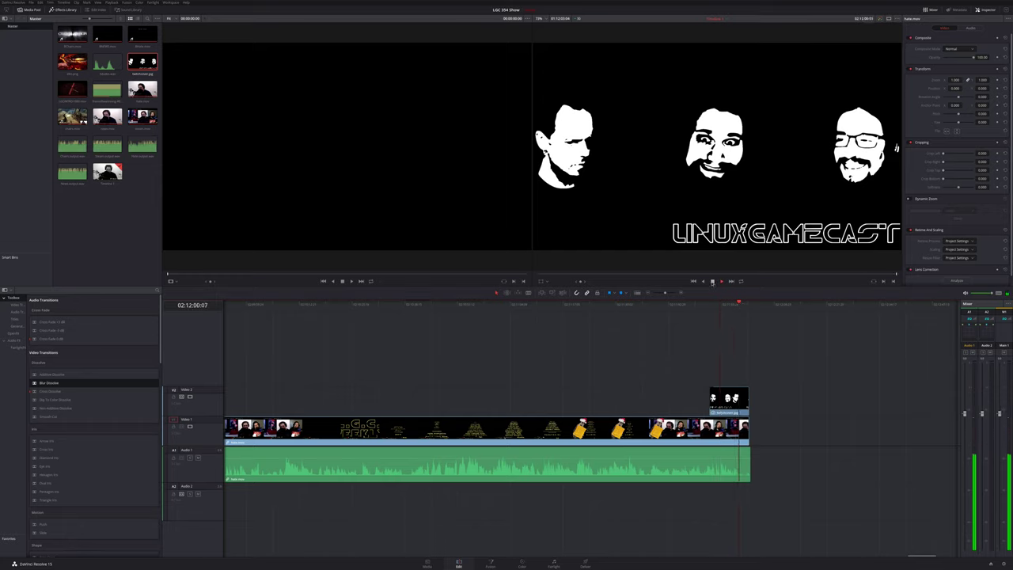
left_click(712, 282)
left_click_drag(107, 64, 740, 497)
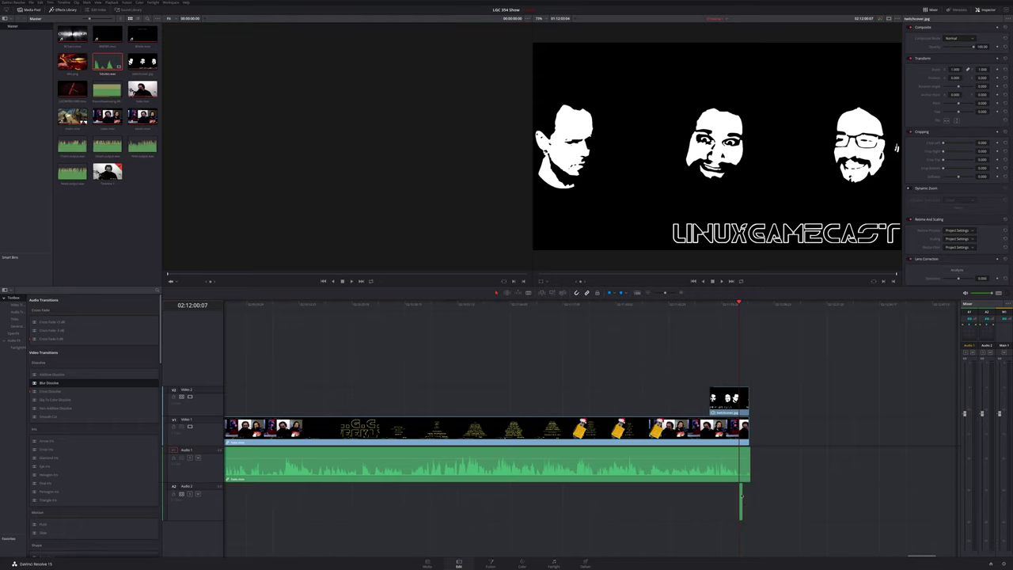
left_click(730, 304)
key("space")
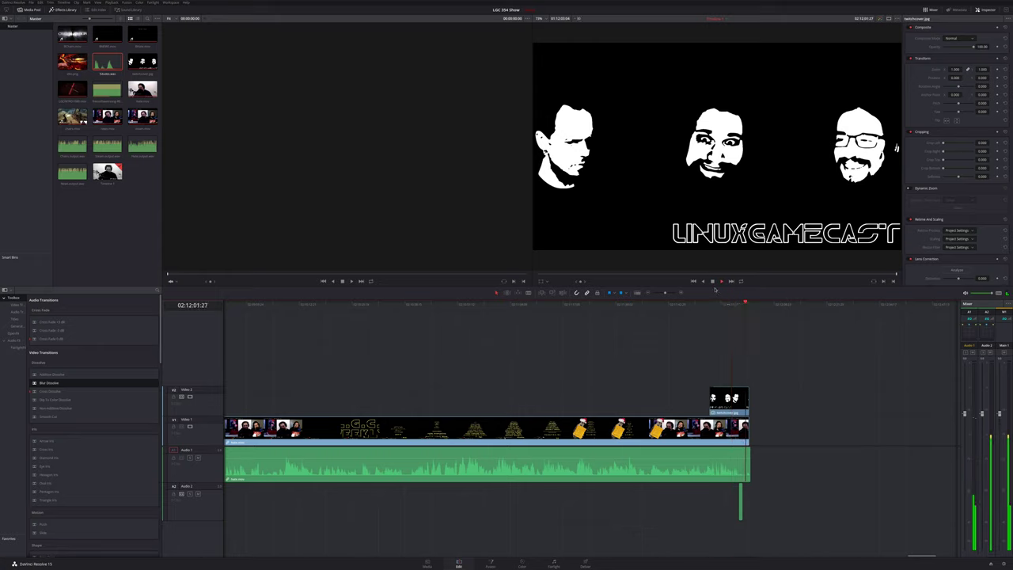
left_click(712, 283)
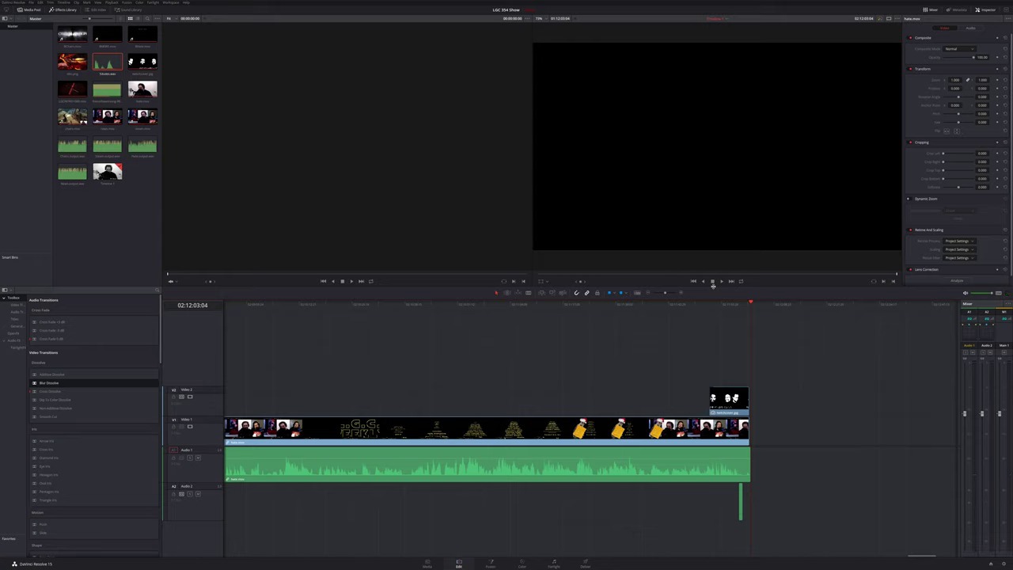
Change the track type of Audio 2, which holds the closing sound effect.
left_click(741, 503)
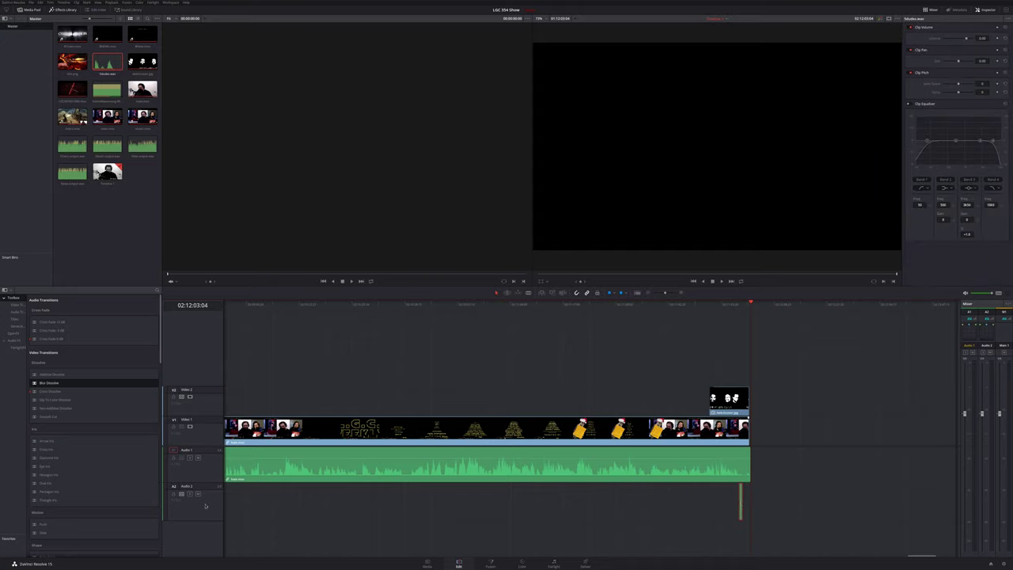
right_click(205, 505)
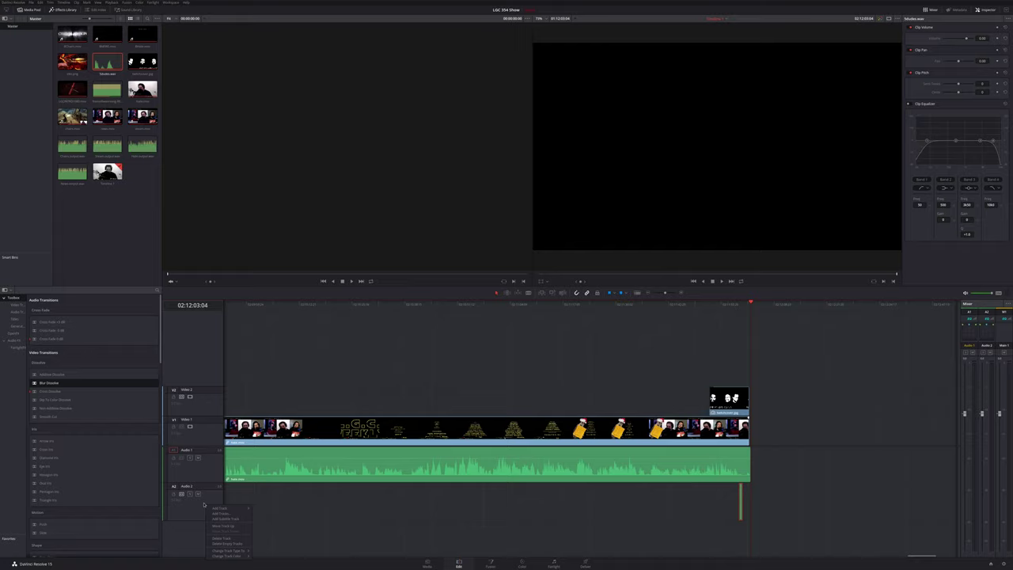
left_click(195, 505)
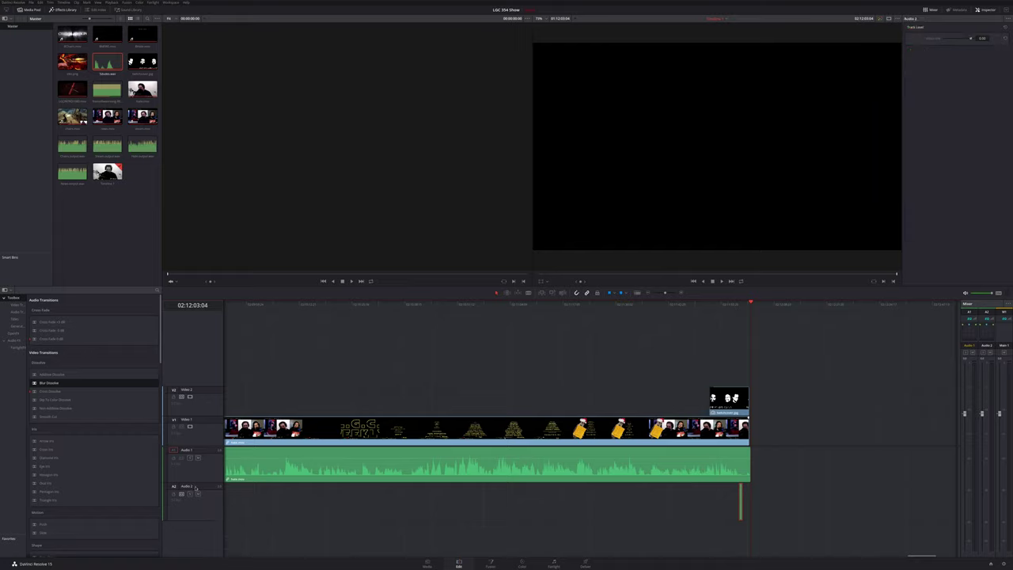
right_click(195, 488)
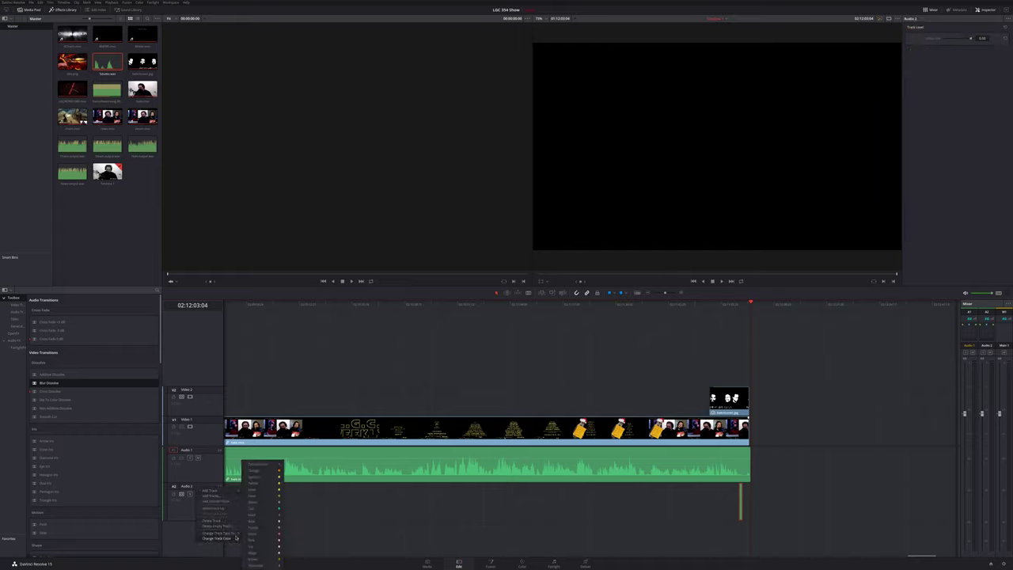
left_click(252, 534)
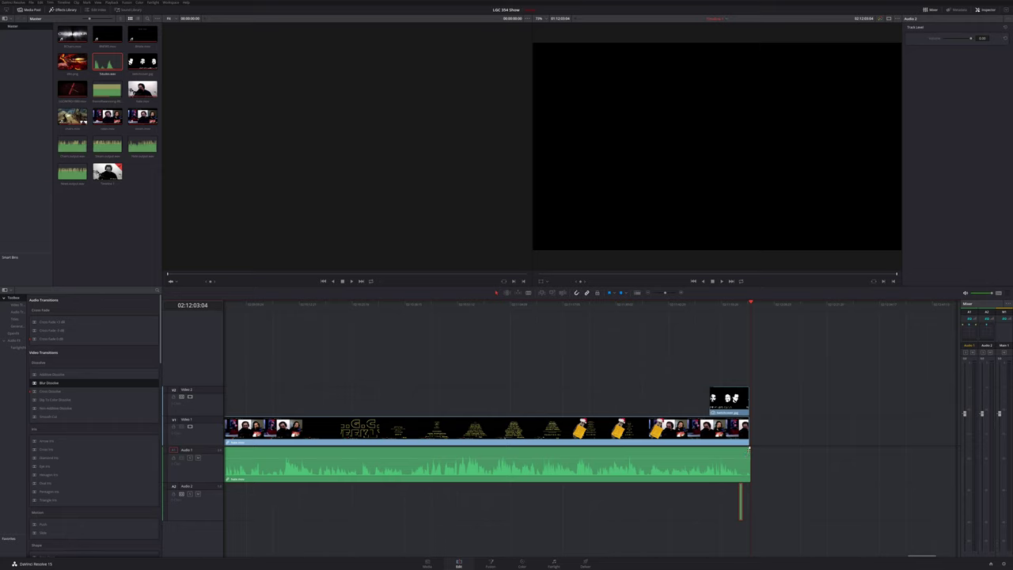
Add a curved fade-out to the end of hate.mov's audio on Audio 1 and play the ending.
left_click(747, 449)
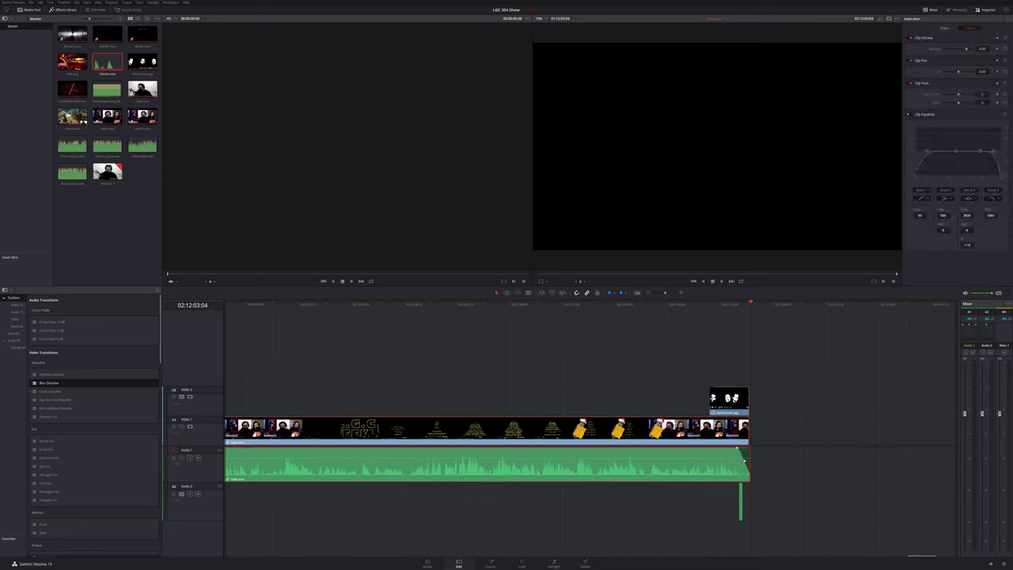
left_click(740, 452)
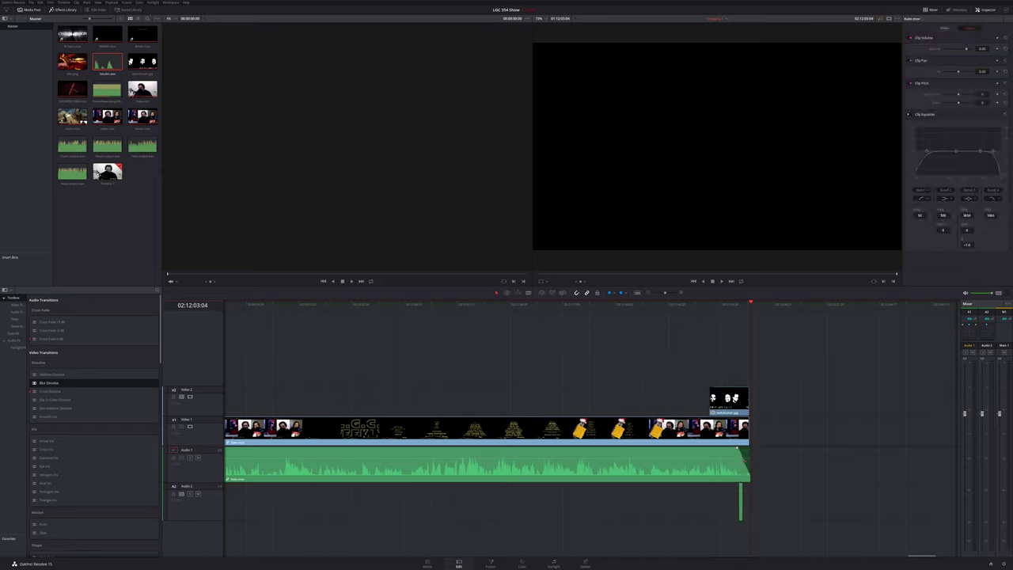
left_click(730, 304)
key("space")
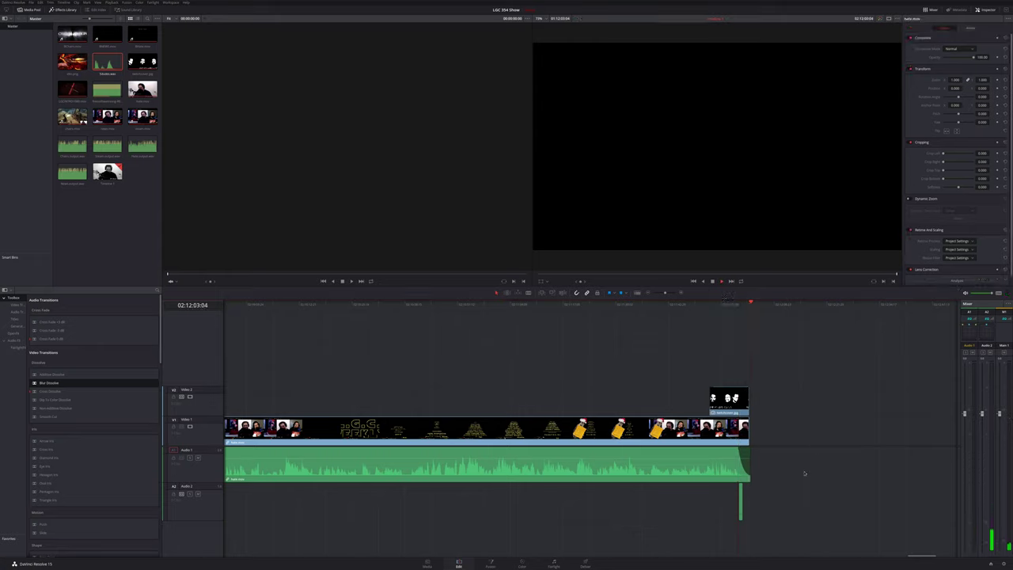
Adjust the volume of the closing sound effect on Audio 2 and play the ending from just before it.
scroll(802, 474, "up", 3)
scroll(751, 471, "up", 3)
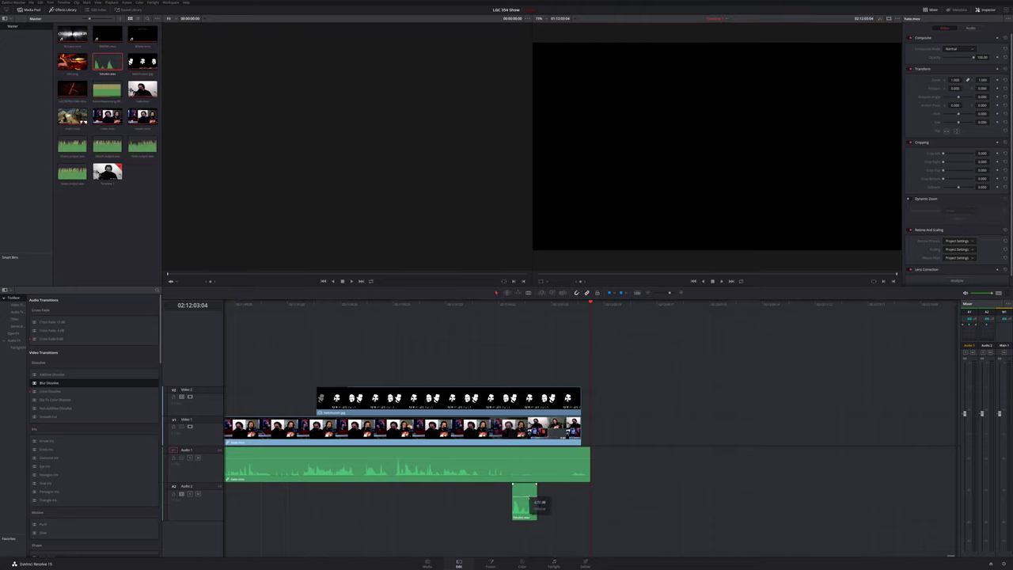
left_click(484, 306)
key("space")
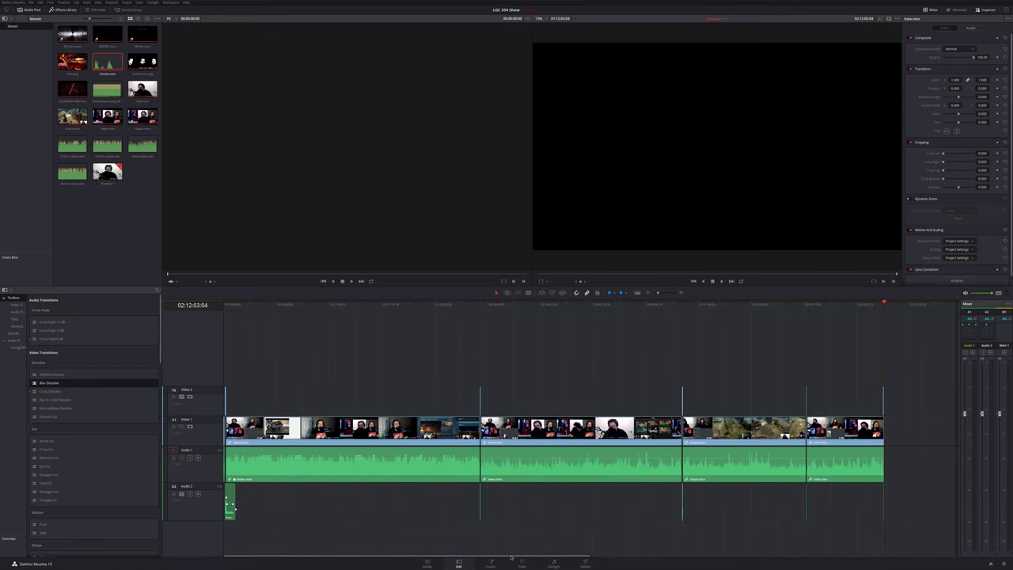
Play the show opening after the intro and place the elk image on Video 2 at 01:00:23:02.
left_click(229, 305)
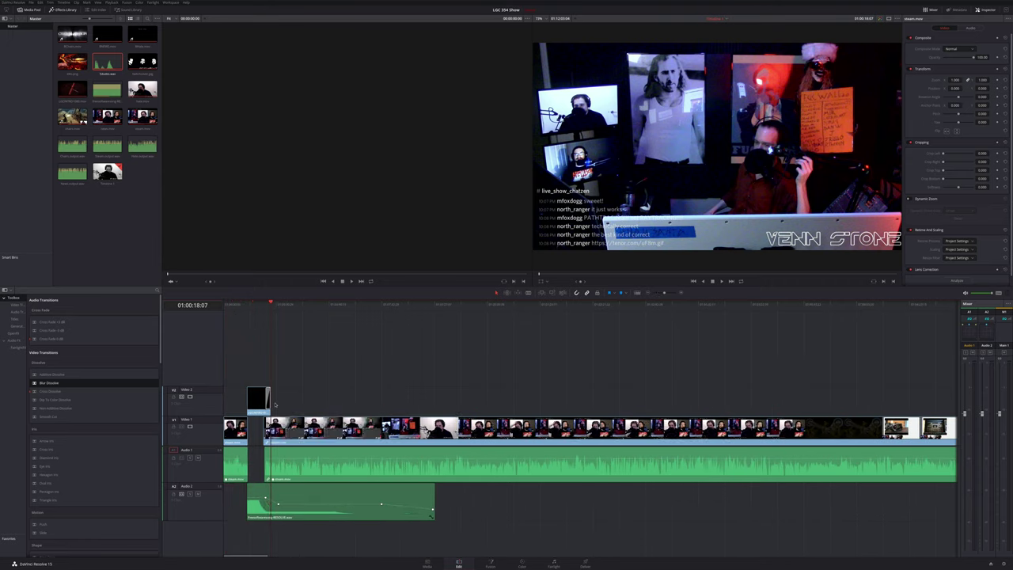
key("space")
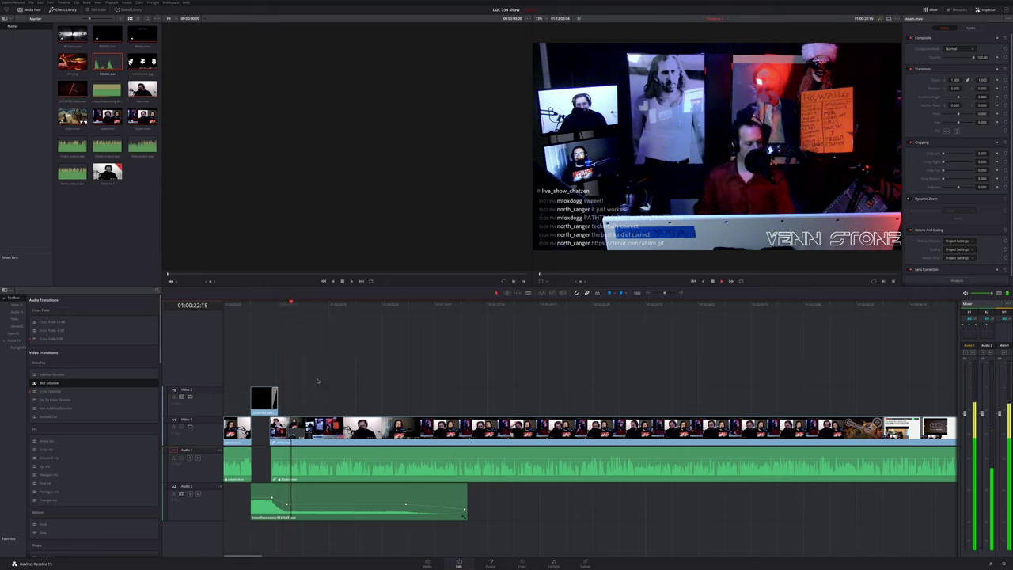
left_click_drag(72, 63, 308, 408)
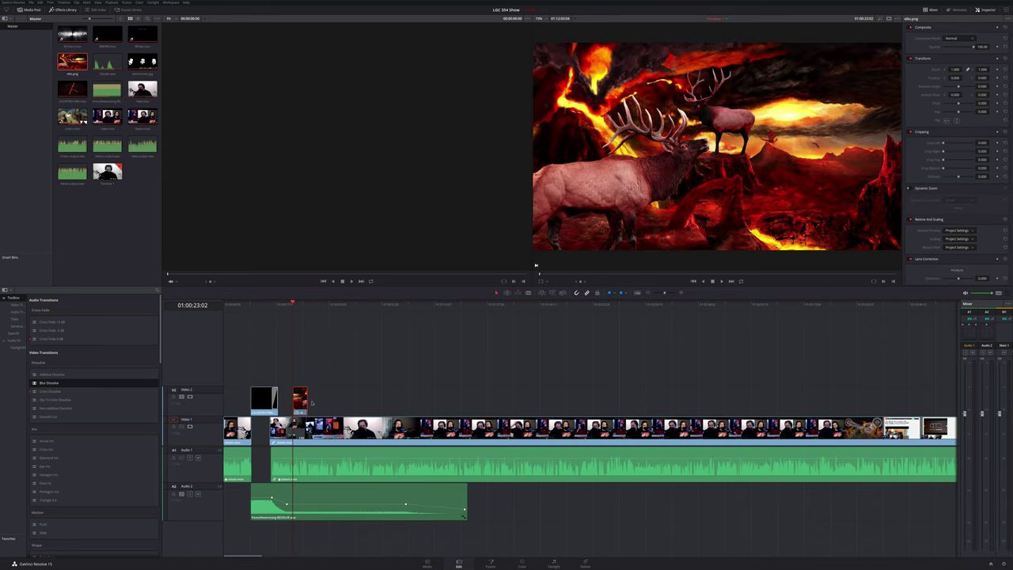
Trim the end of the elk image so it lasts only about 4 frames, and play through it.
scroll(312, 402, "up", 5)
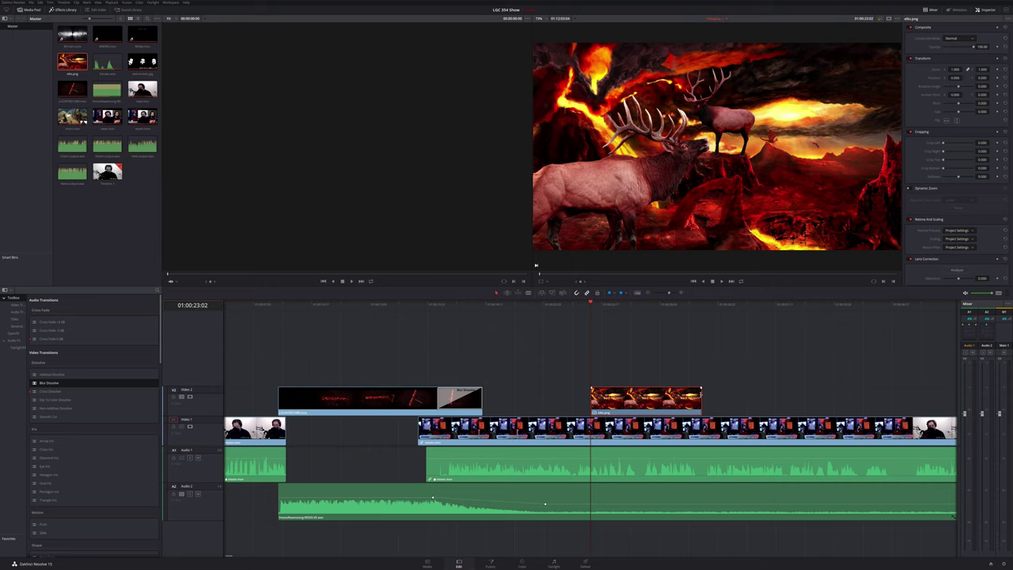
left_click_drag(699, 394, 596, 395)
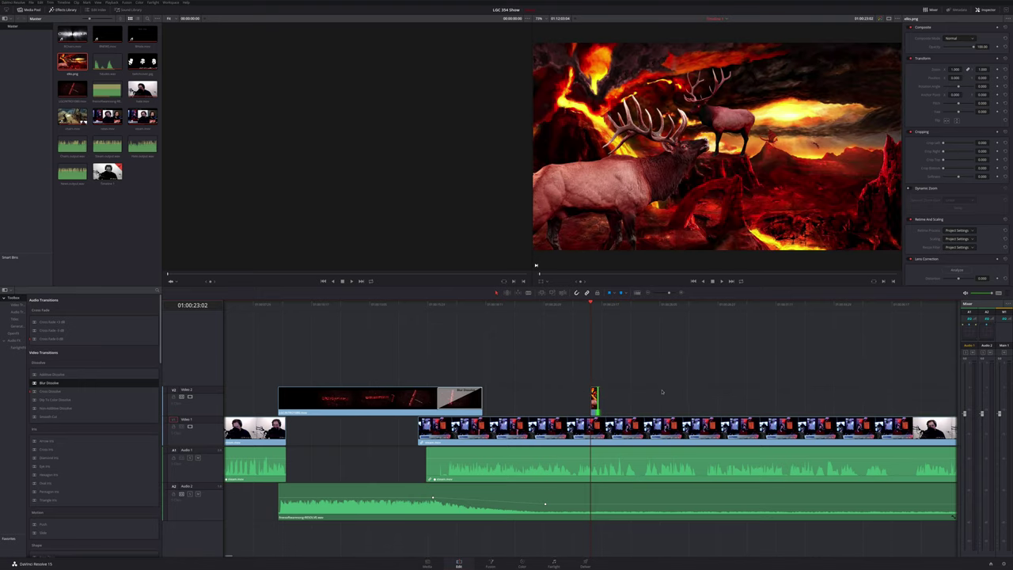
scroll(652, 389, "up", 3)
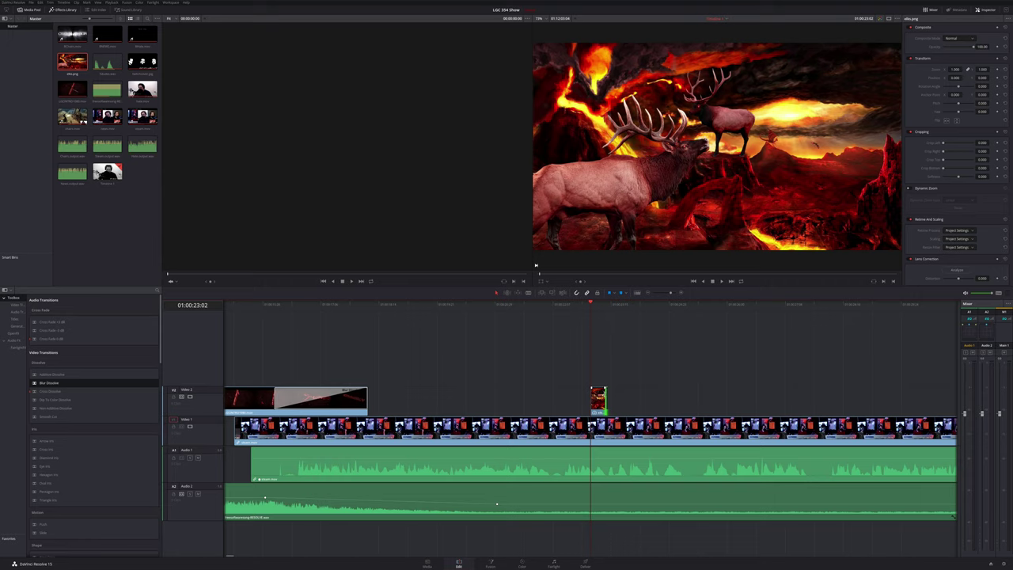
left_click_drag(605, 396, 592, 395)
left_click(544, 305)
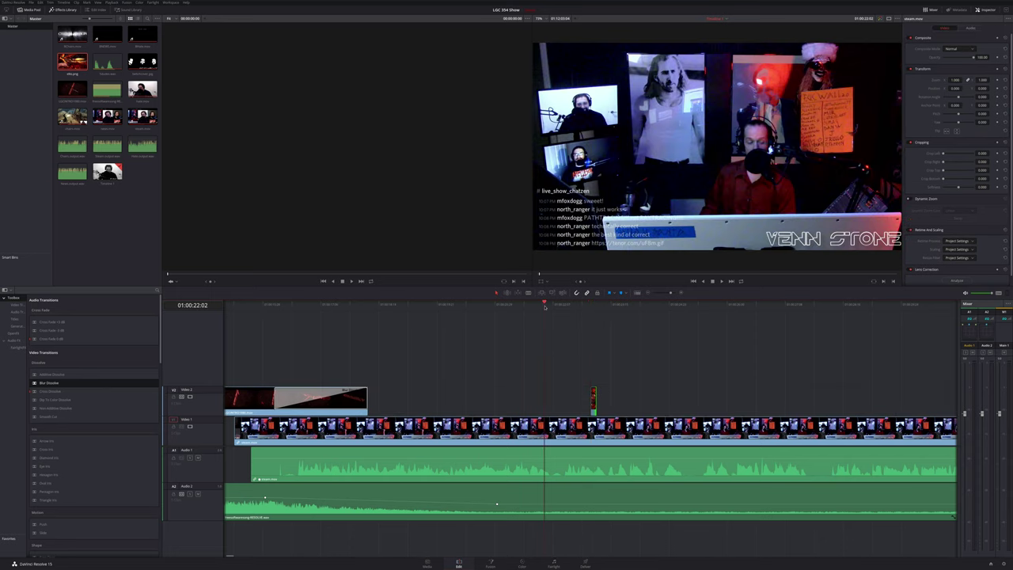
key("space")
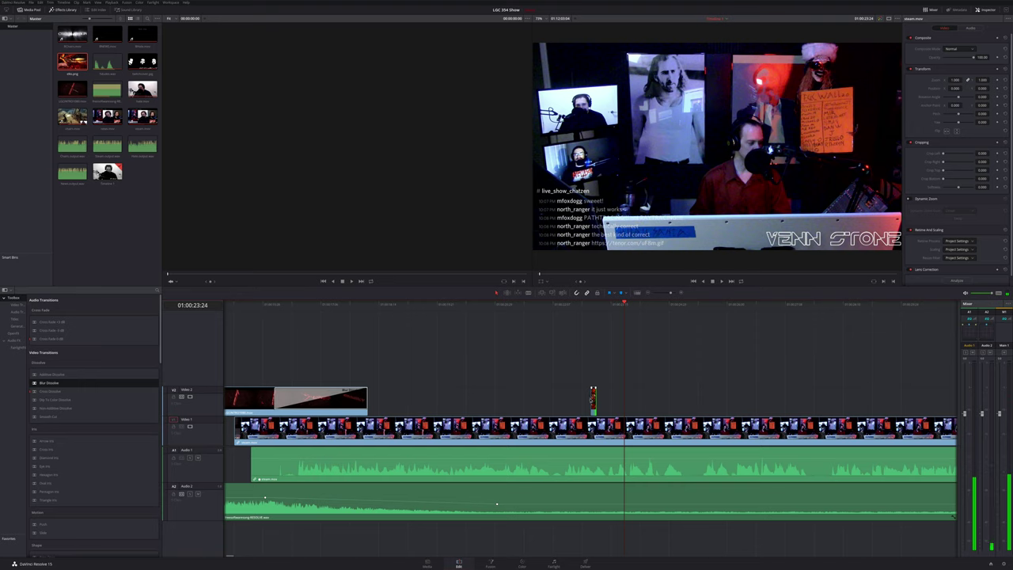
Trim the end of the short elk image clip on Video 2 a little further and play through it.
left_click(591, 398)
left_click(613, 401)
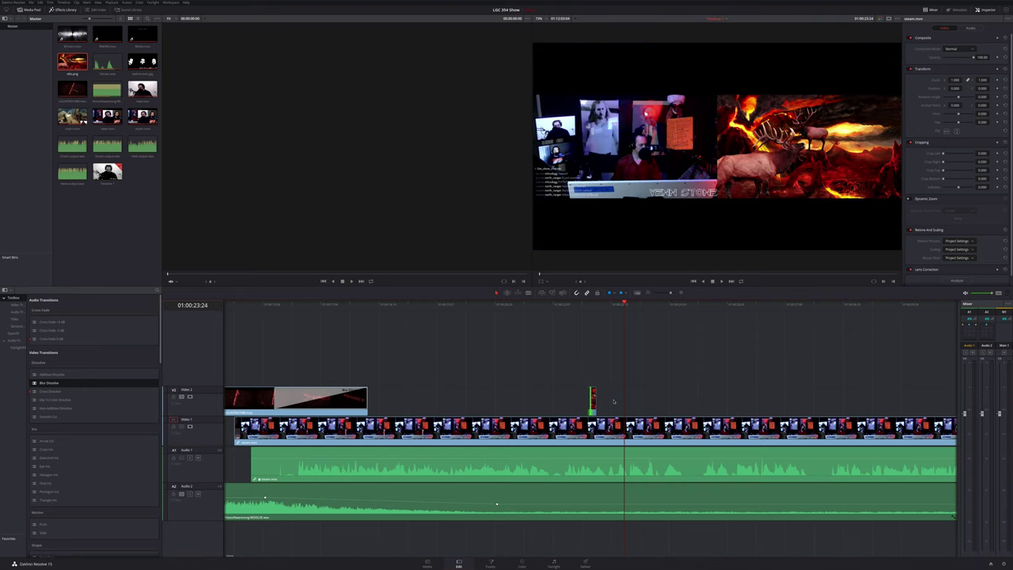
key("ctrl+=")
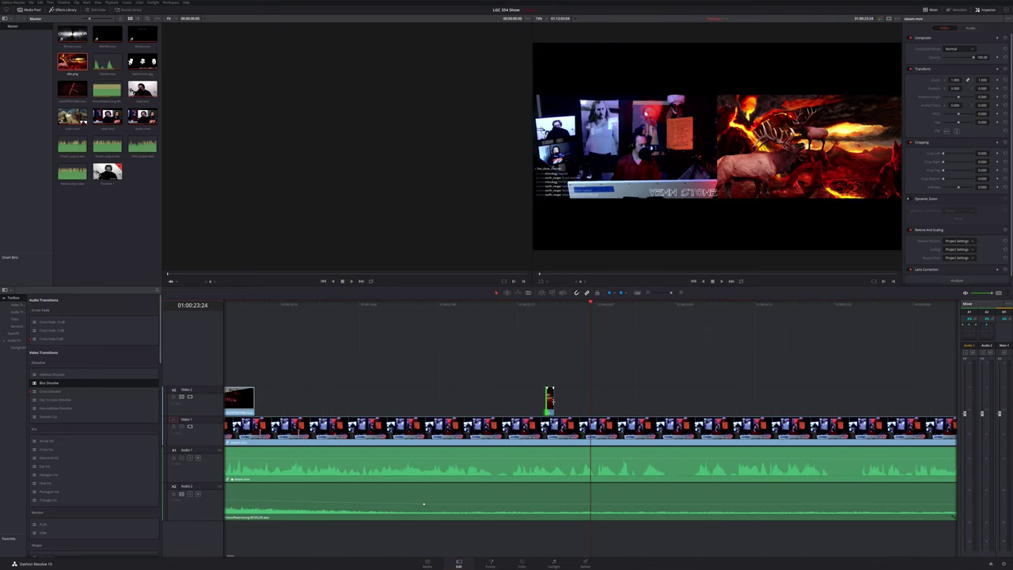
left_click(552, 402)
left_click_drag(552, 402, 548, 398)
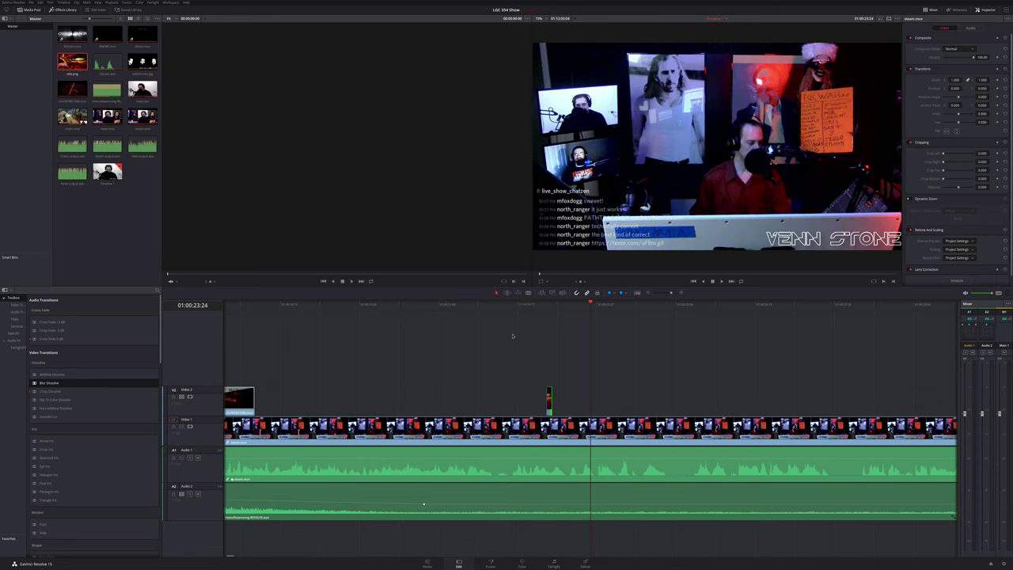
left_click(533, 305)
key("space")
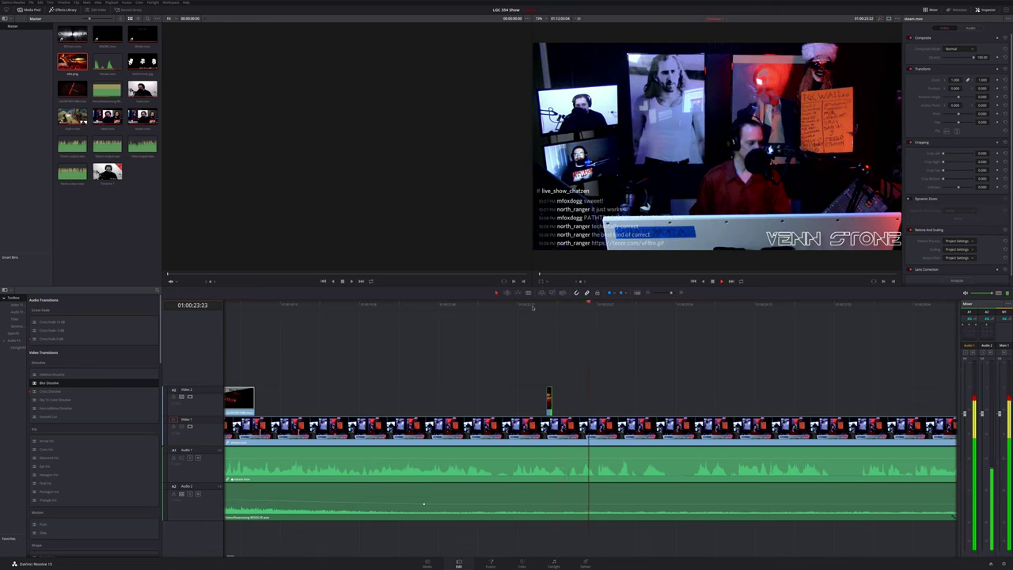
key("space")
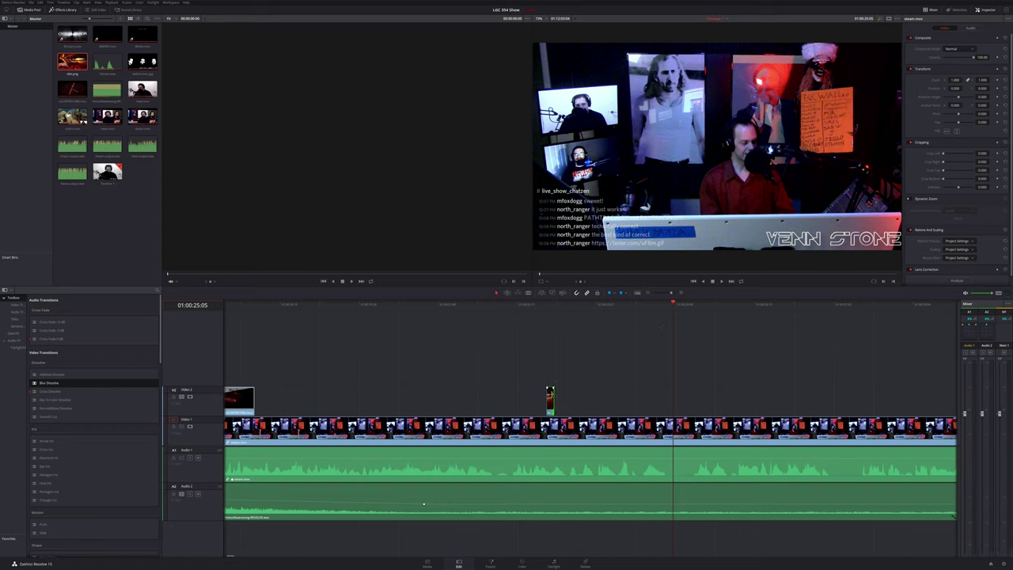
Shorten the end of the elk image on Video 2 once more and play the opening around 01:00:23.
left_click_drag(553, 394, 550, 394)
key("shift+z")
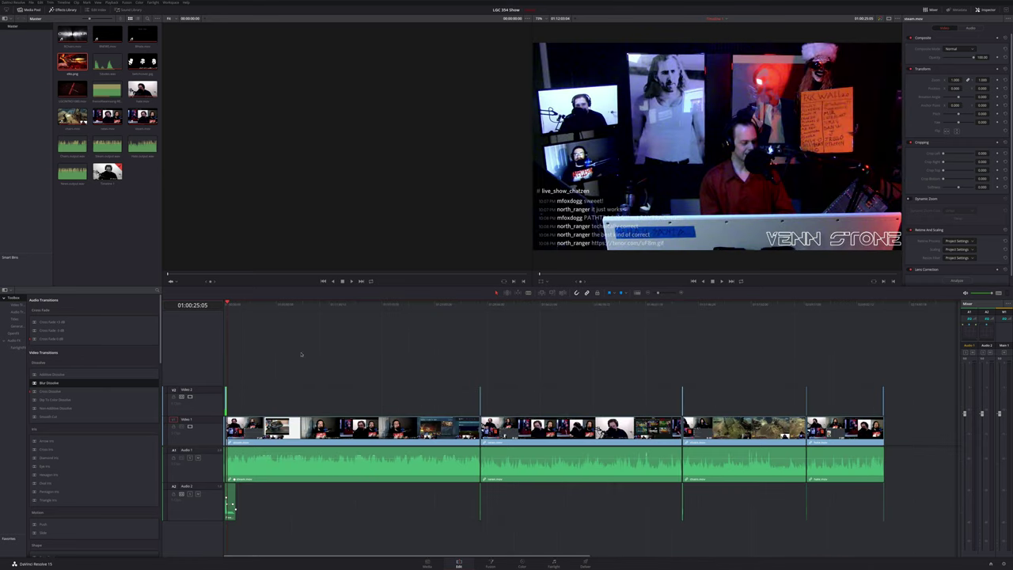
key("space")
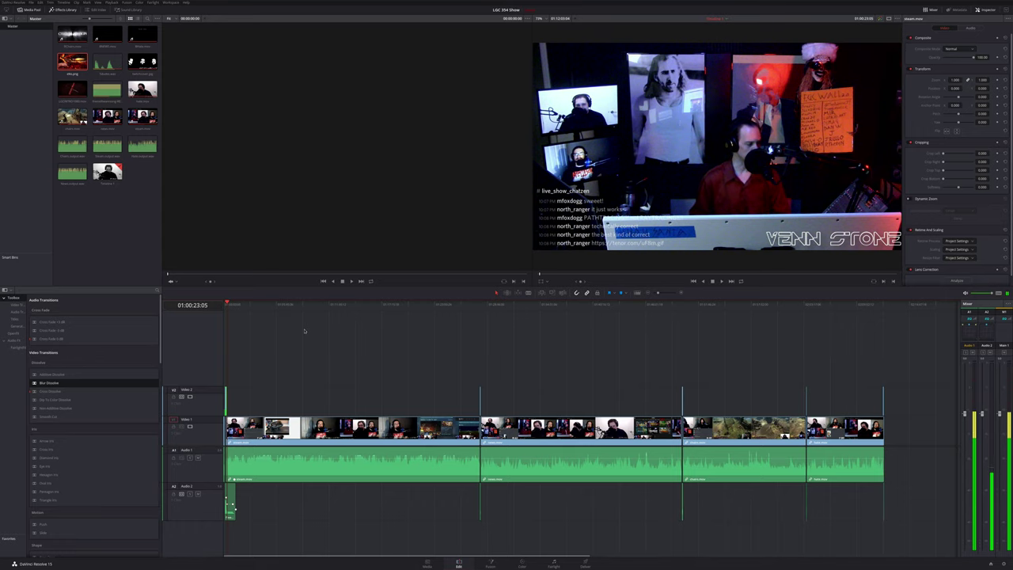
key("space")
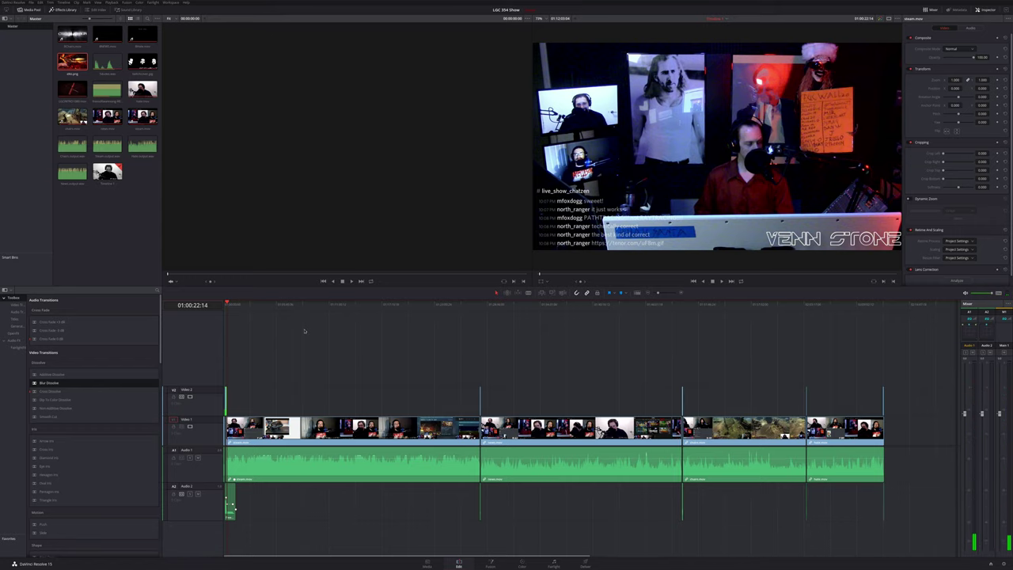
key("space")
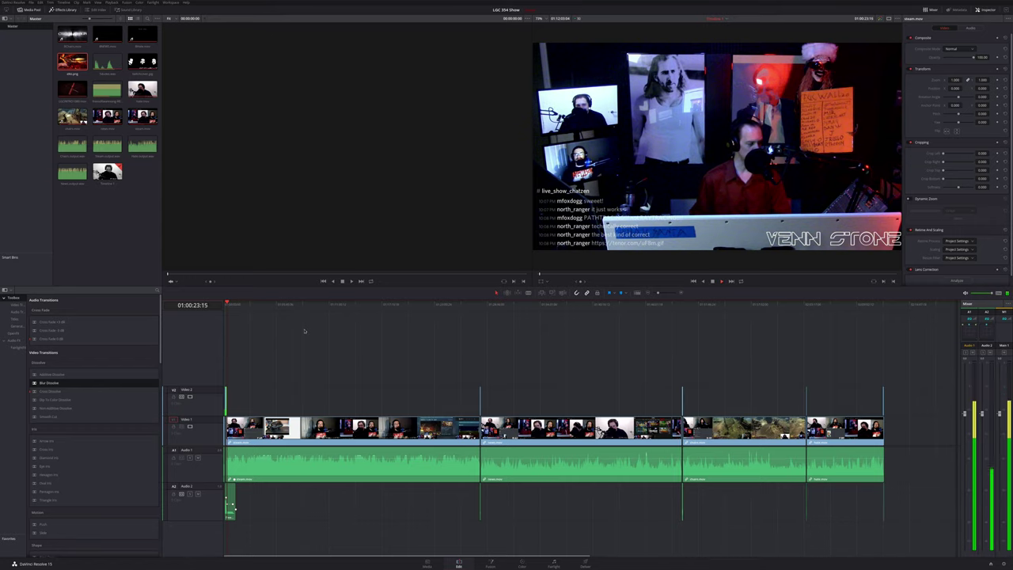
key("space")
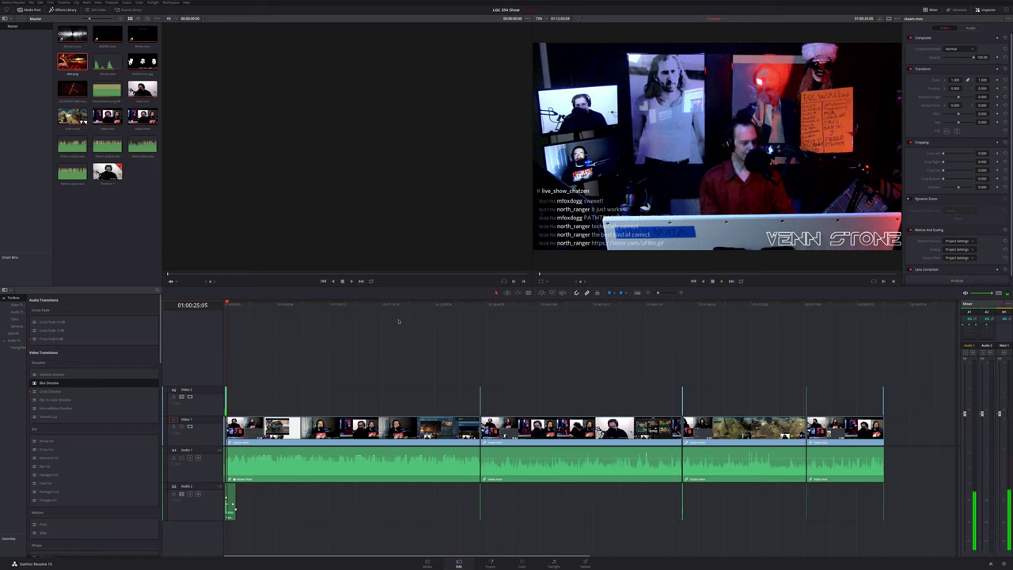
Go to 01:19:28:15 in the first segment and browse the tool and OpenFX categories of the Fusion effects library.
left_click(367, 304)
left_click_drag(367, 304, 402, 304)
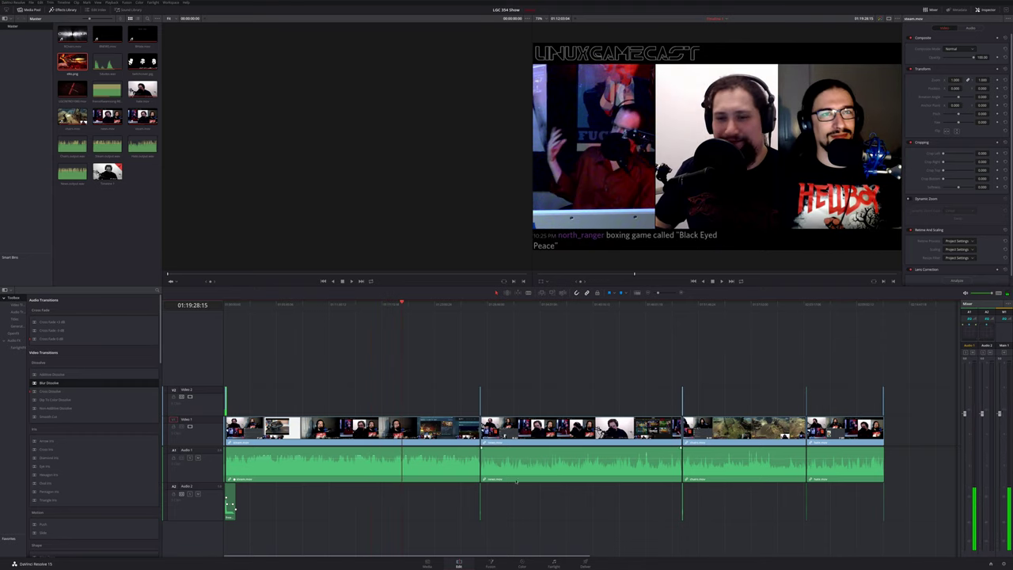
mouse_move(500, 567)
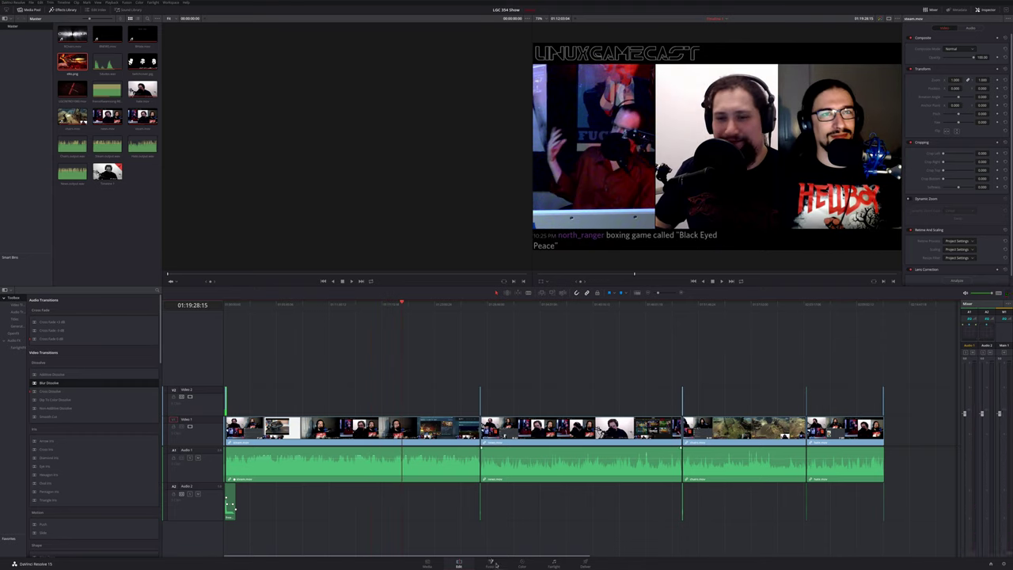
left_click(490, 563)
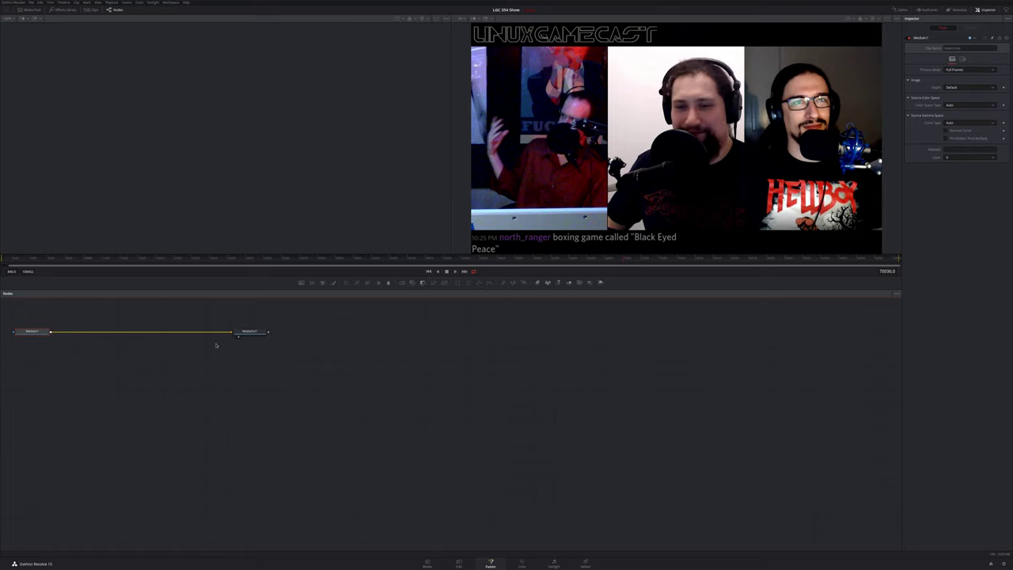
left_click(67, 11)
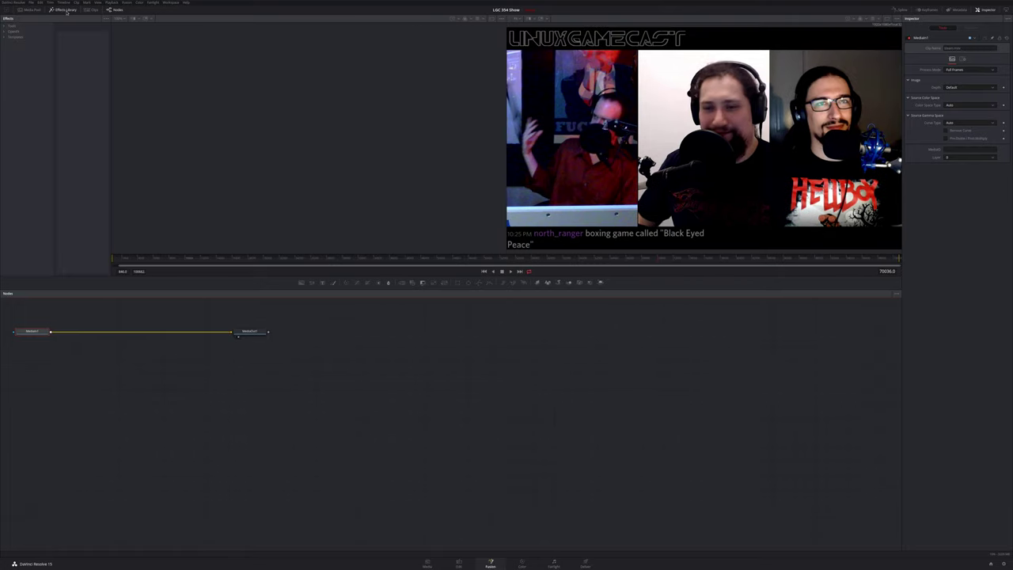
left_click(5, 31)
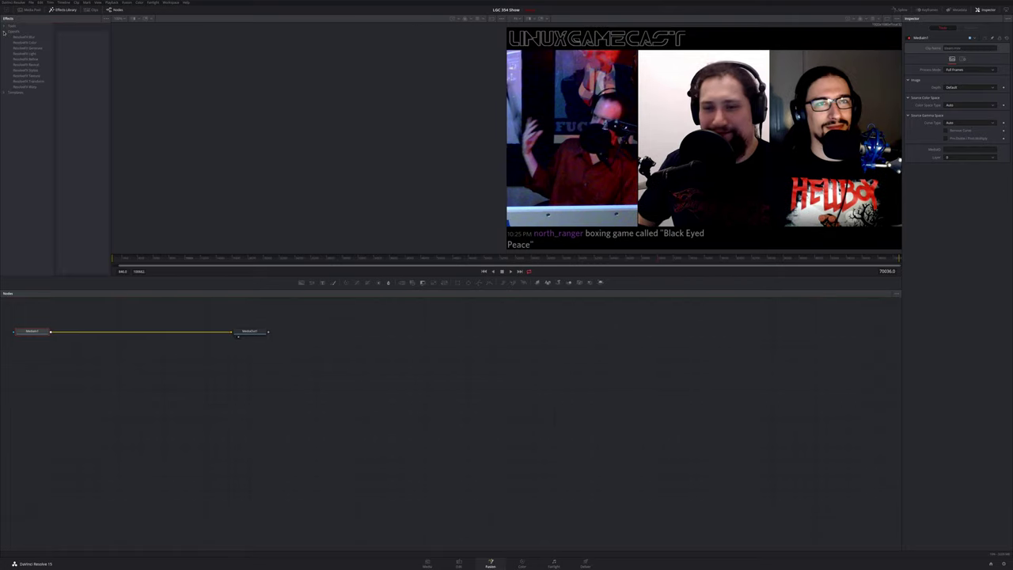
left_click(3, 26)
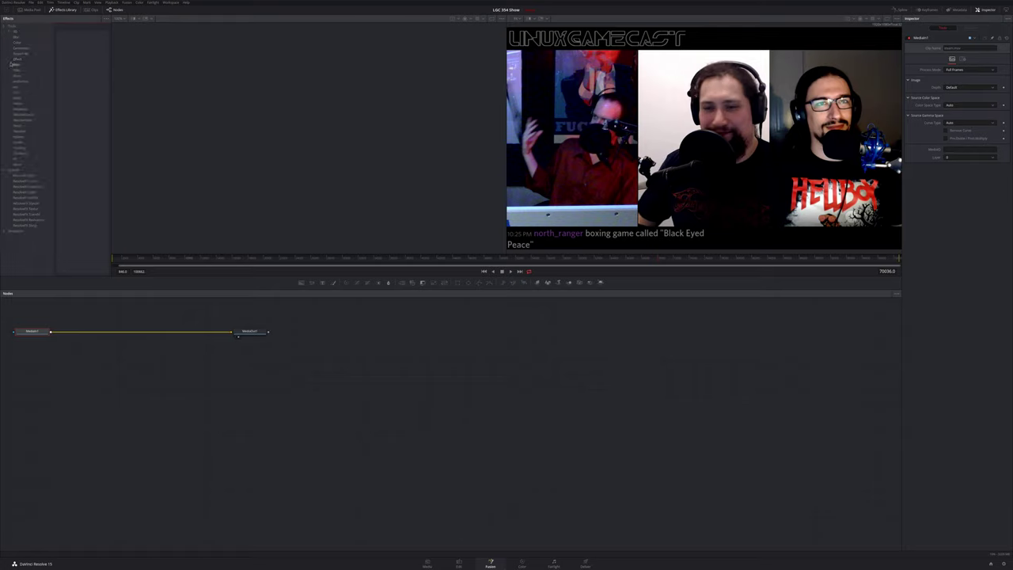
left_click(24, 186)
Look over the Color page at 01:10:27:16, return to the Edit page, and examine the FairlightFX list on the Fairlight page.
left_click(523, 563)
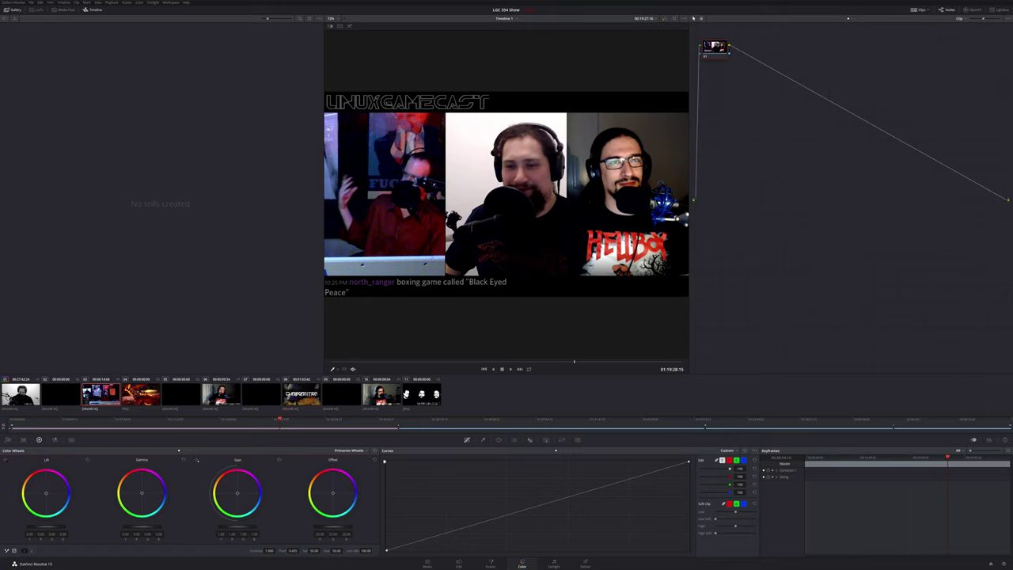
left_click(460, 362)
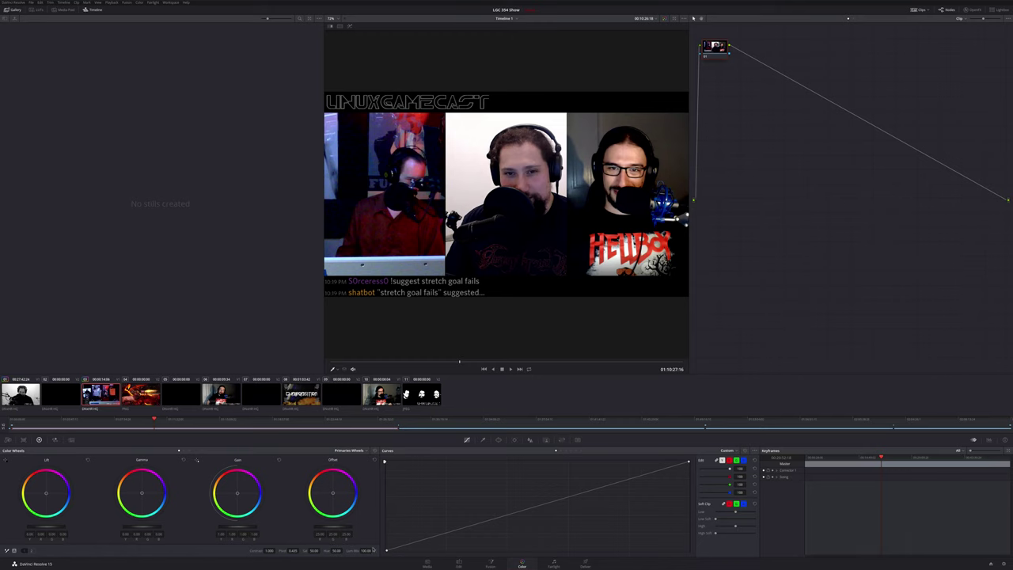
left_click(459, 564)
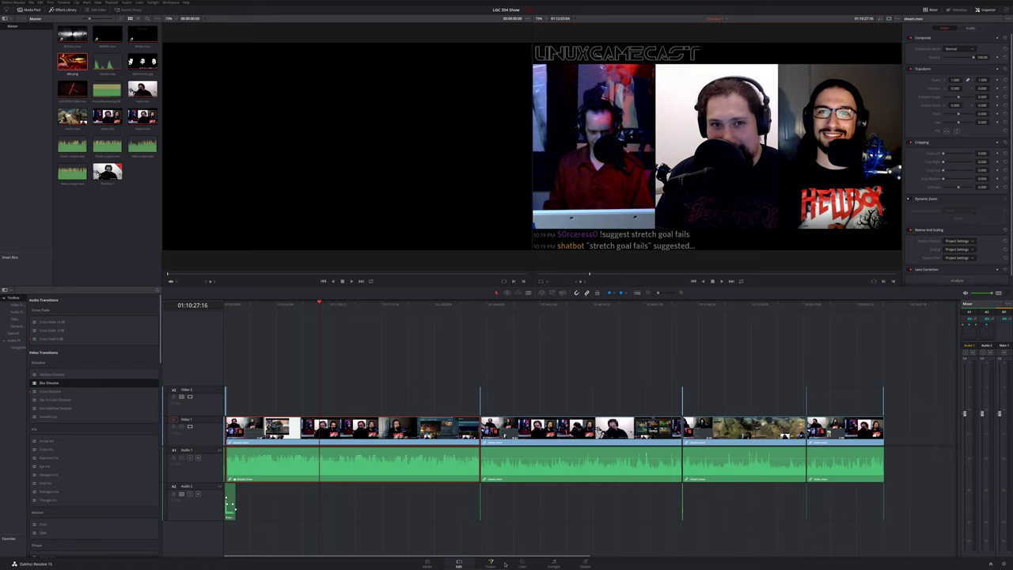
left_click(554, 565)
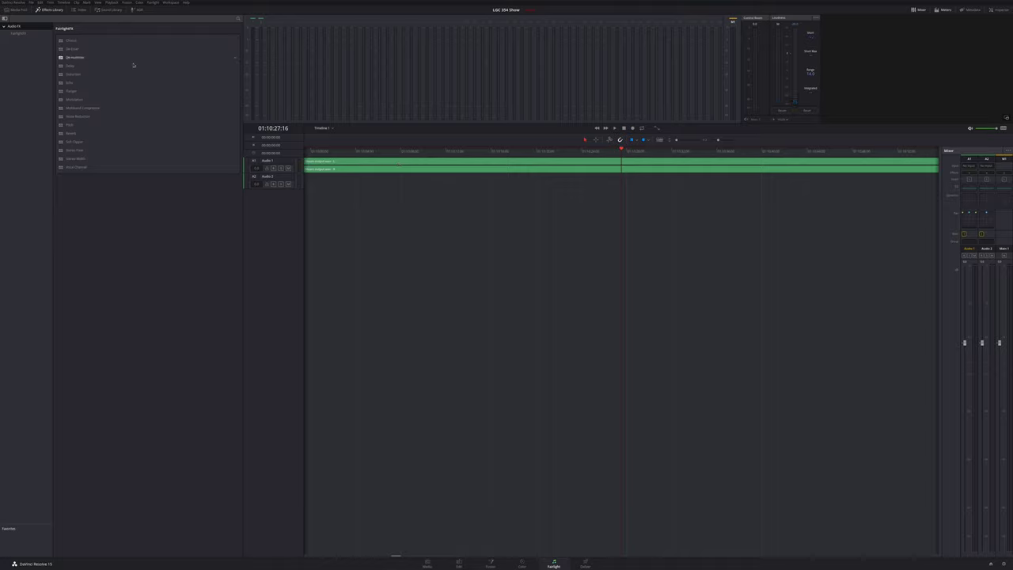
left_click(23, 34)
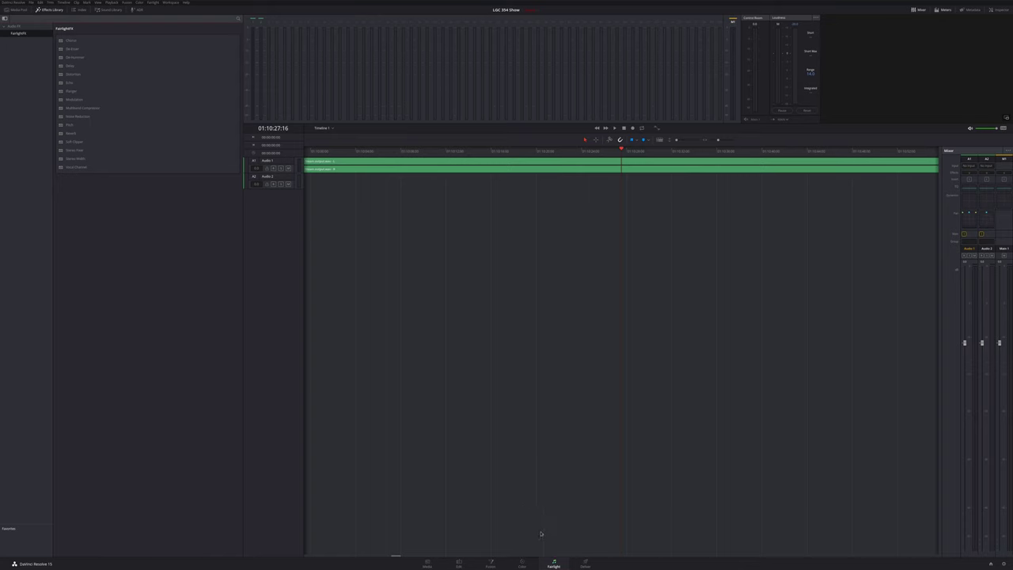
Open the Deliver page, choose the listed scratch video folder as the render location, and enter a file name for the show.
left_click(584, 562)
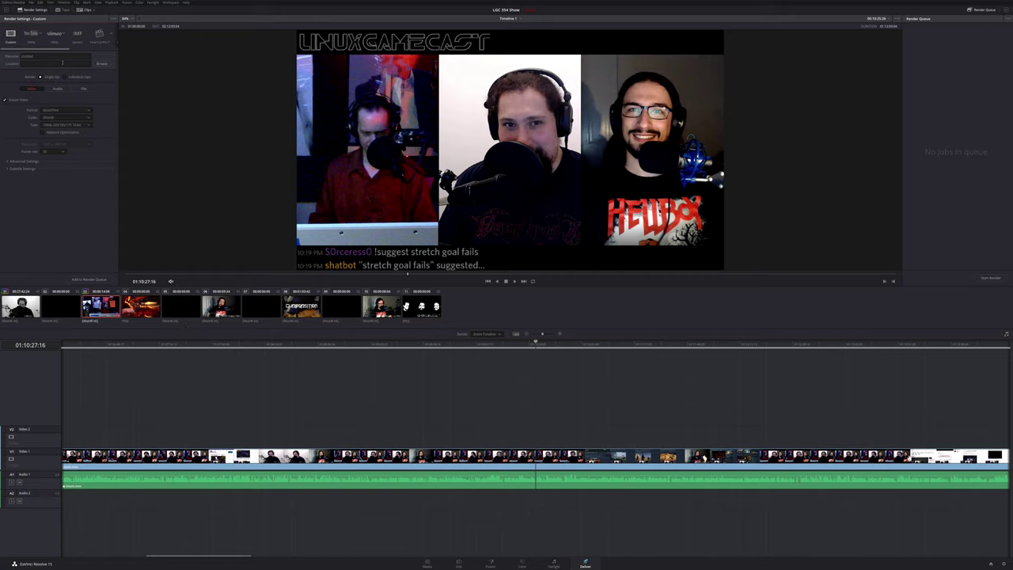
left_click(96, 66)
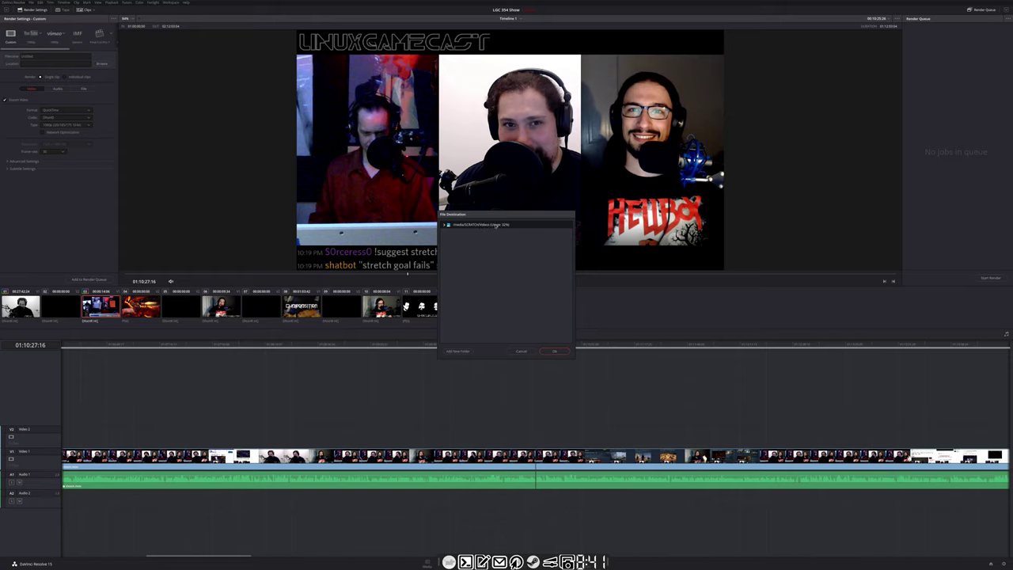
left_click(553, 352)
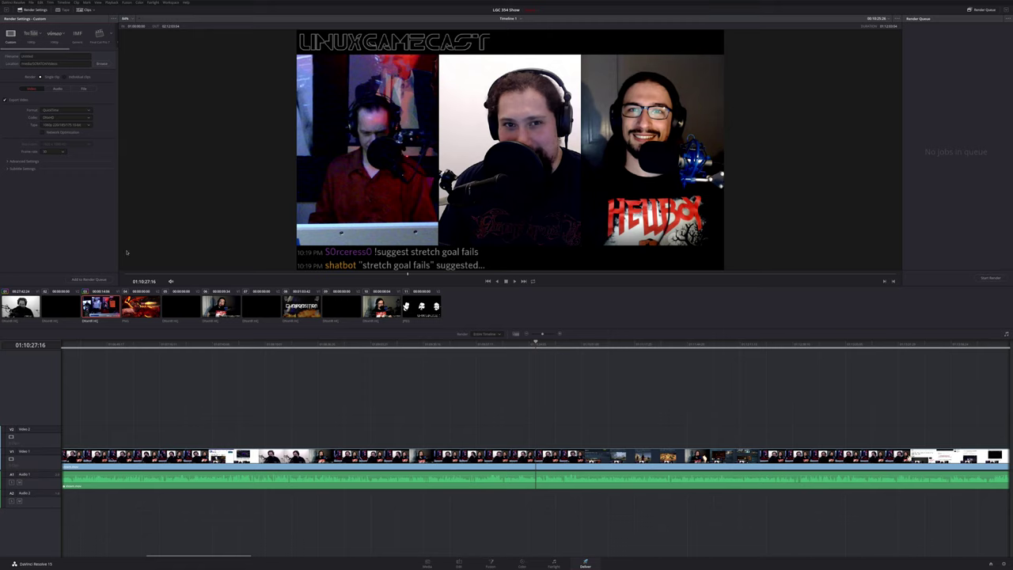
double_click(42, 57)
type("L")
Set the QuickTime render to the MPEG codec with network optimization, and review and save the project's master settings.
left_click(72, 112)
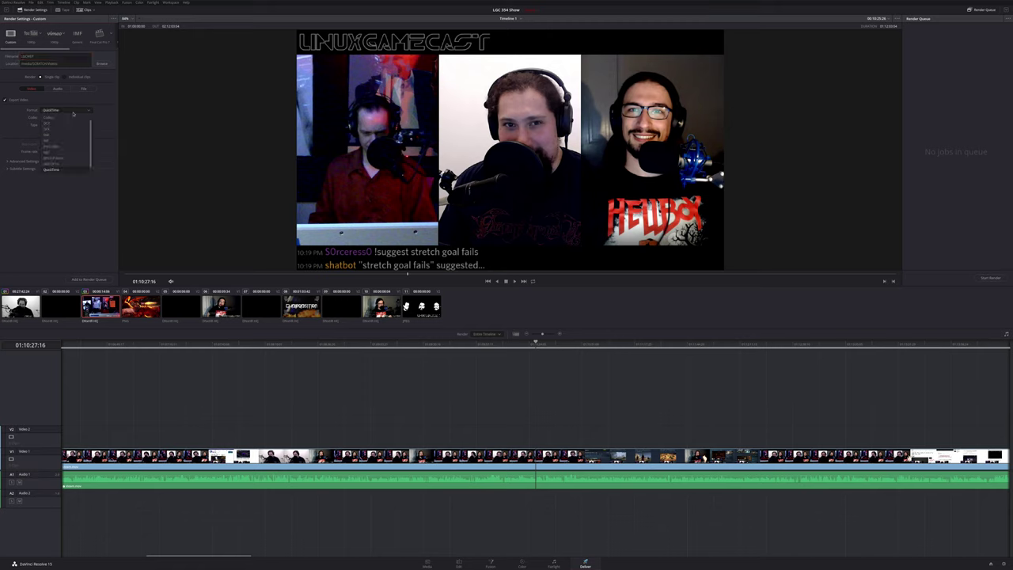
left_click(72, 112)
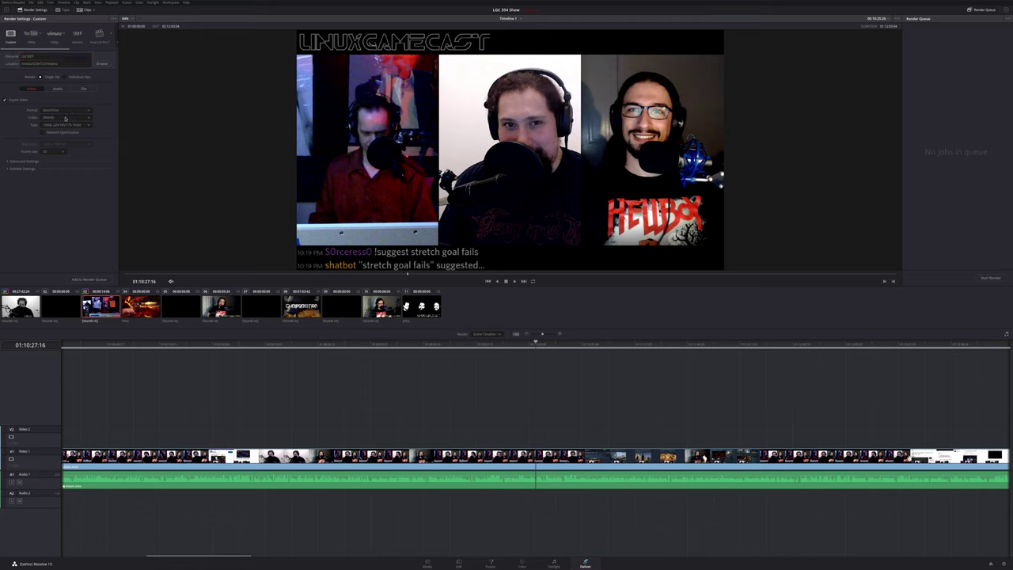
left_click(69, 117)
left_click(62, 131)
left_click(80, 187)
left_click(1002, 565)
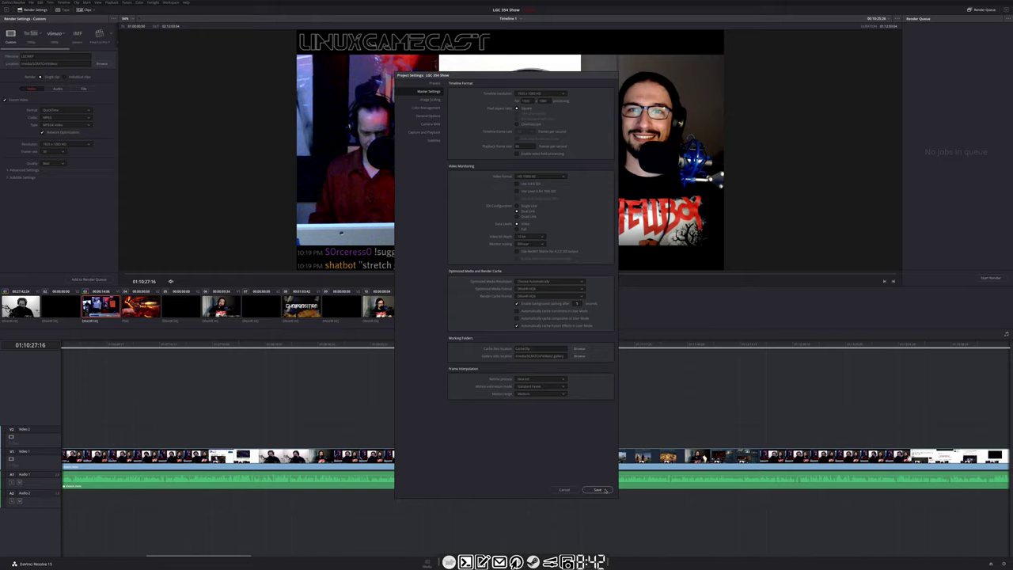
left_click(599, 490)
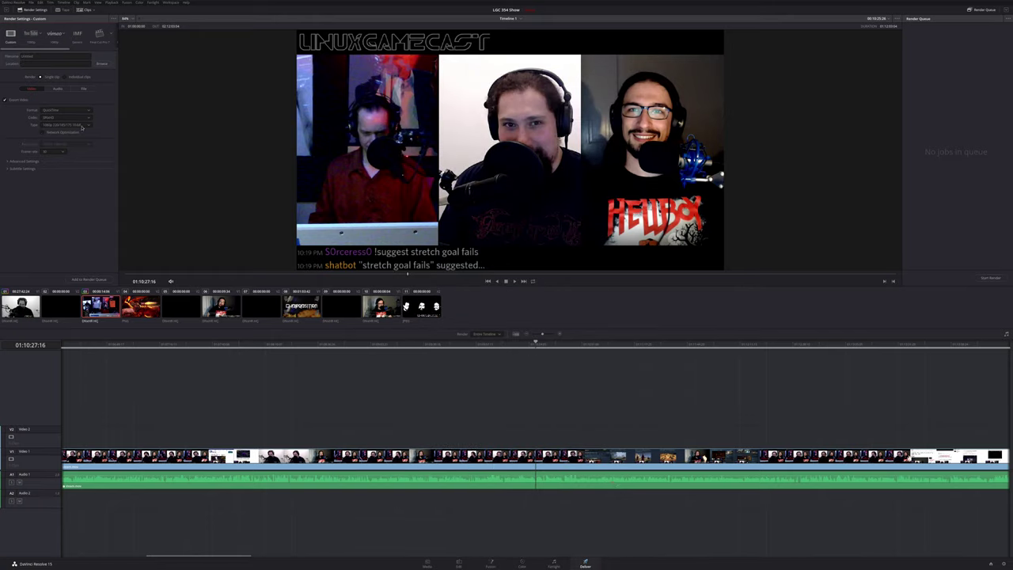
Set the QuickTime render codec to MPEG and check the available types and frame rates.
left_click(82, 126)
left_click(82, 125)
left_click(83, 117)
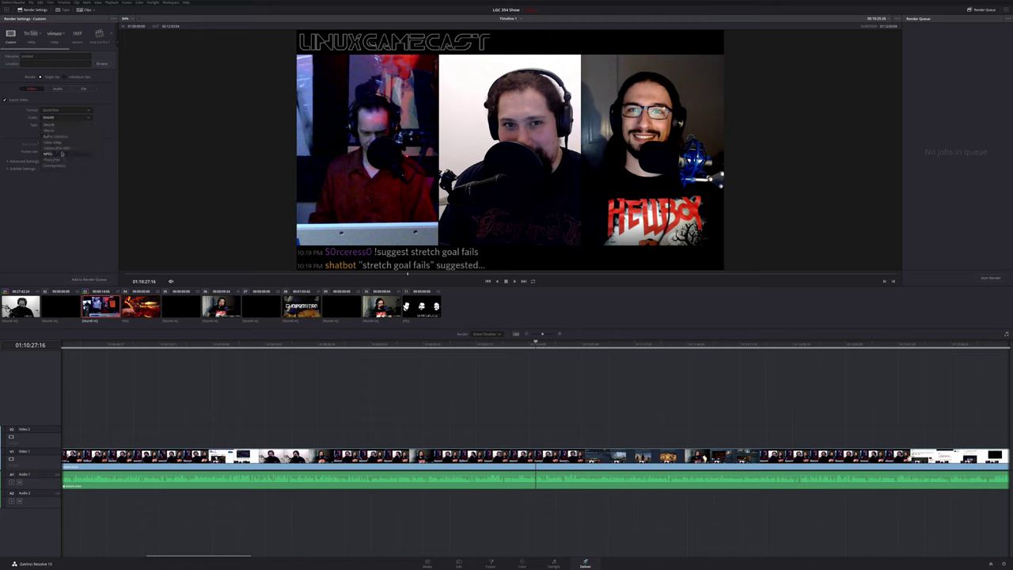
left_click(67, 143)
left_click(66, 150)
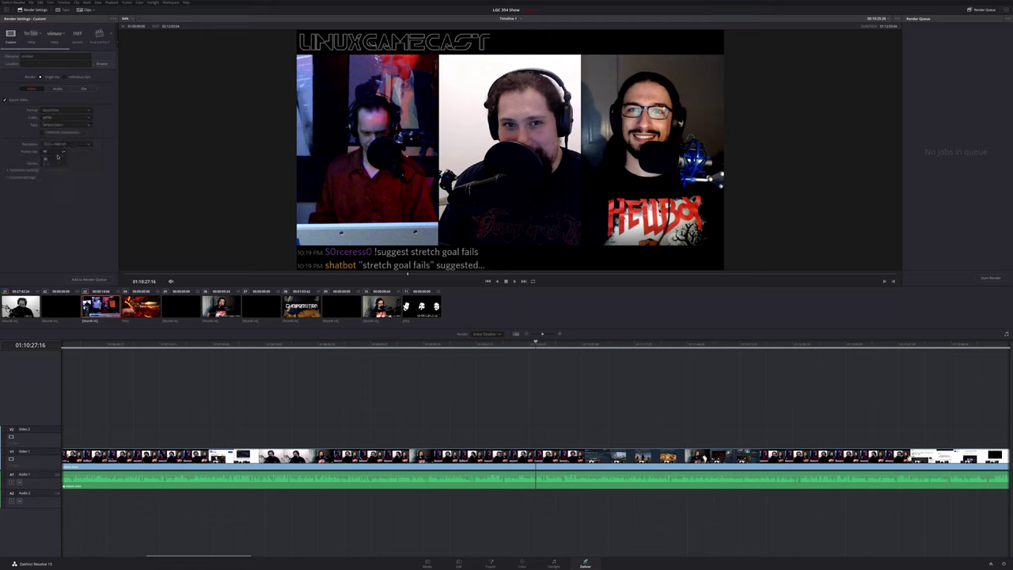
left_click(82, 178)
Examine the render's quality and resolution choices, and its advanced and subtitle settings.
left_click(435, 345)
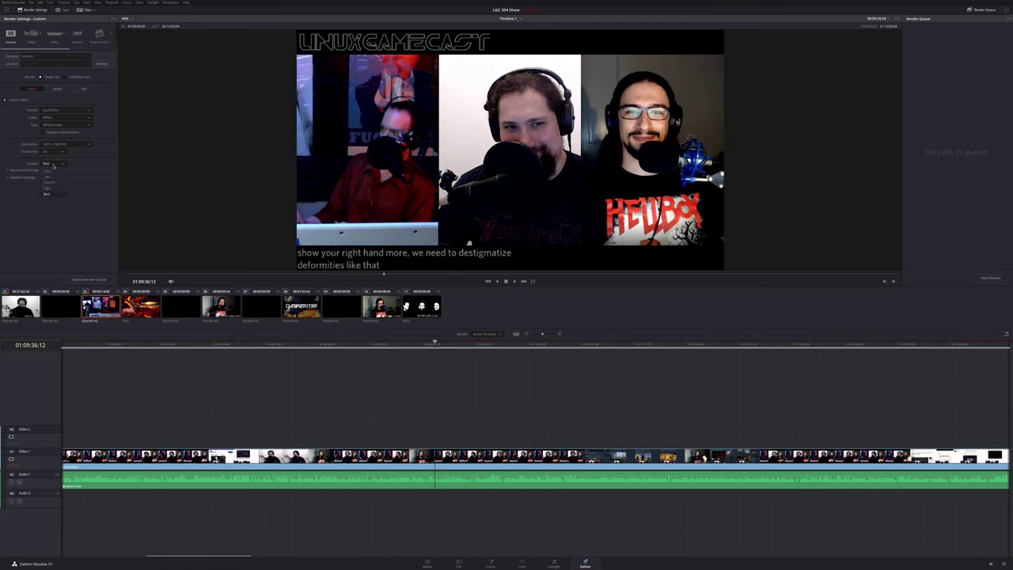
left_click(83, 145)
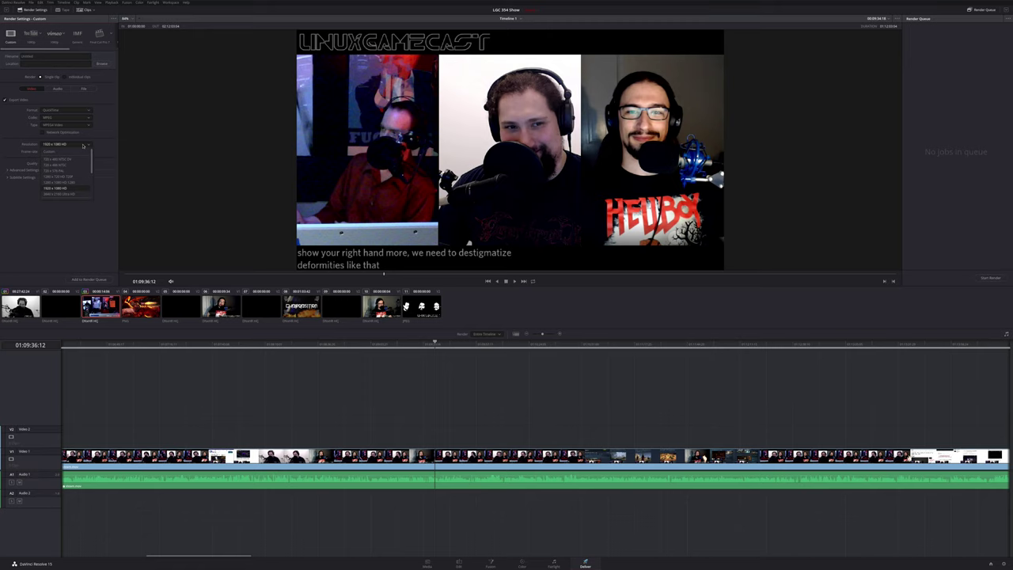
left_click(83, 146)
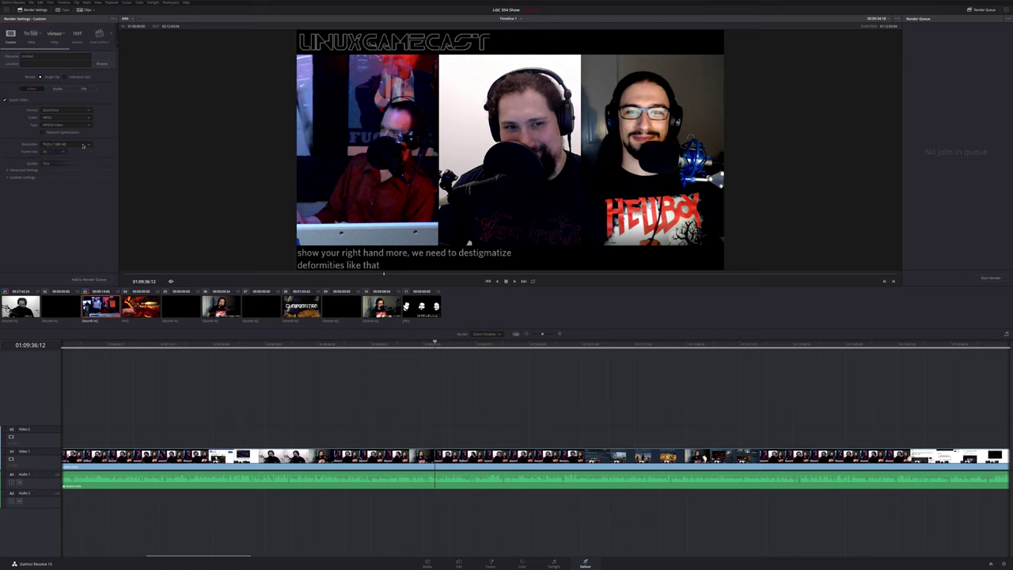
left_click(14, 170)
left_click(15, 170)
left_click(15, 178)
Choose the Audio Only render preset and show its audio export settings.
scroll(111, 50, "right", 3)
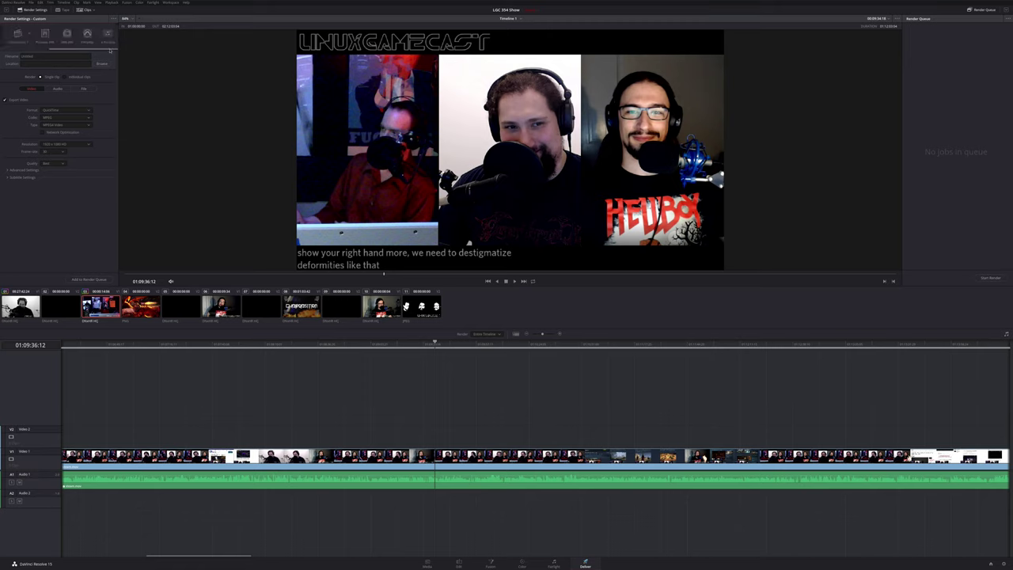
left_click(108, 34)
left_click(53, 88)
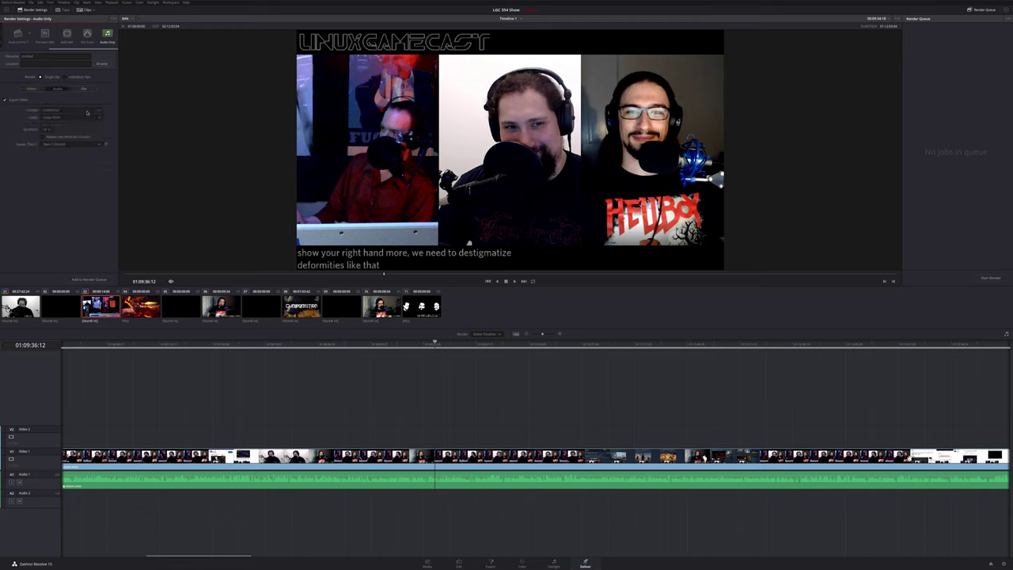
Check the audio-only export's format choices and view the YouTube 1080p render preset.
left_click(87, 112)
left_click(64, 125)
left_click_drag(72, 49, 24, 50)
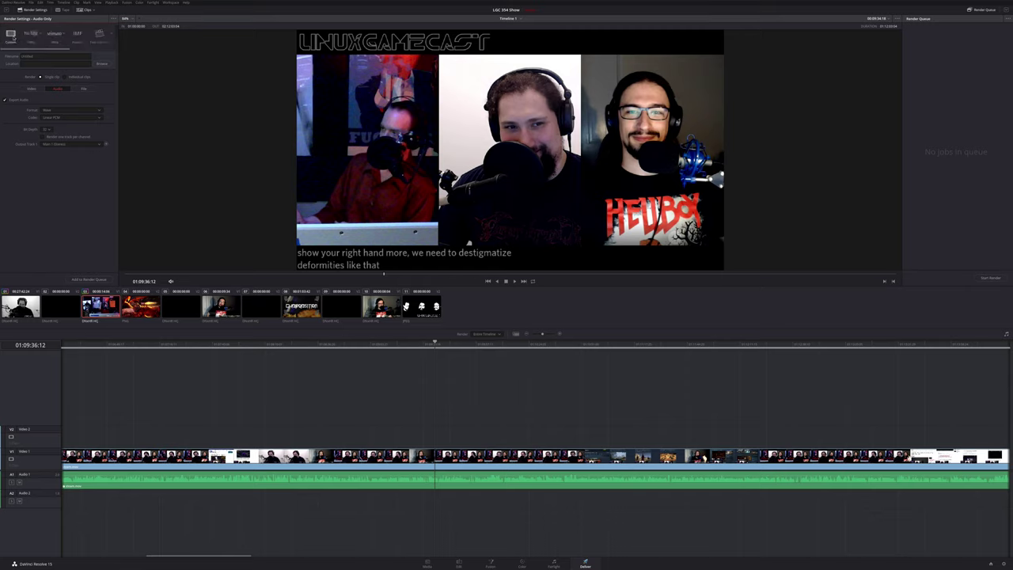
left_click(29, 34)
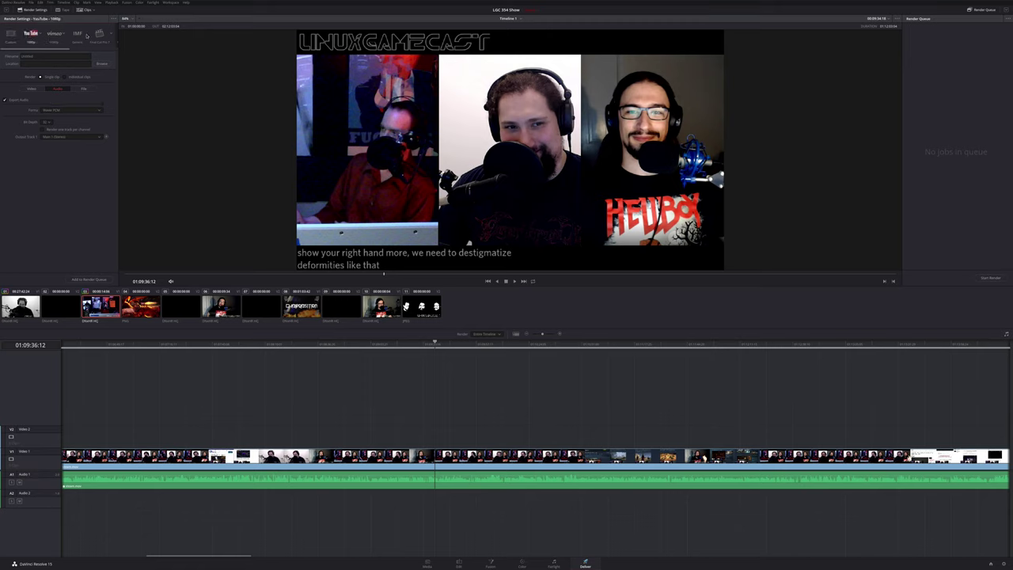
Choose the Custom render preset with its video settings and add the timeline to the render queue, saving to the SCRATCH Videos folder.
left_click(11, 38)
left_click(32, 89)
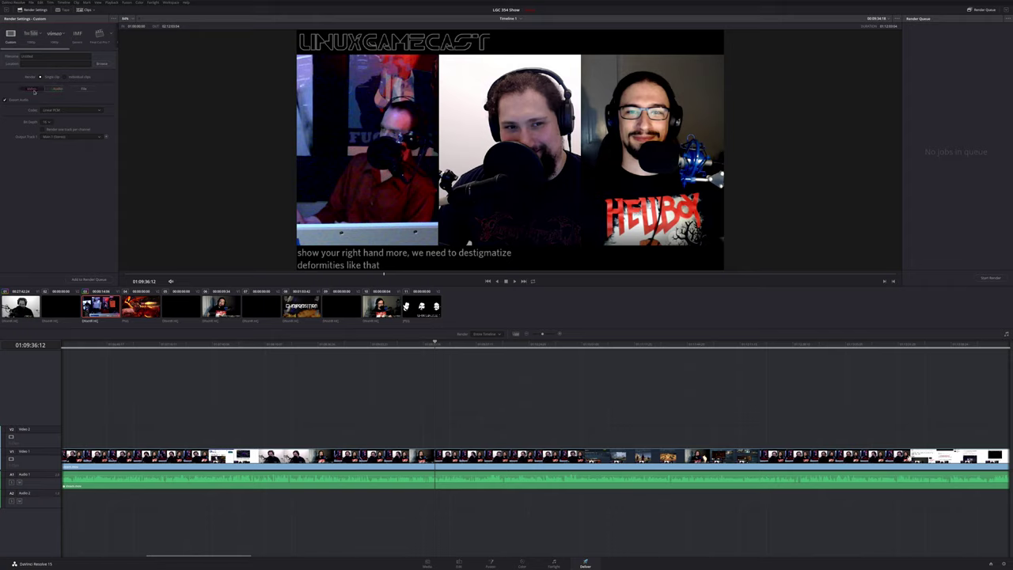
left_click(88, 279)
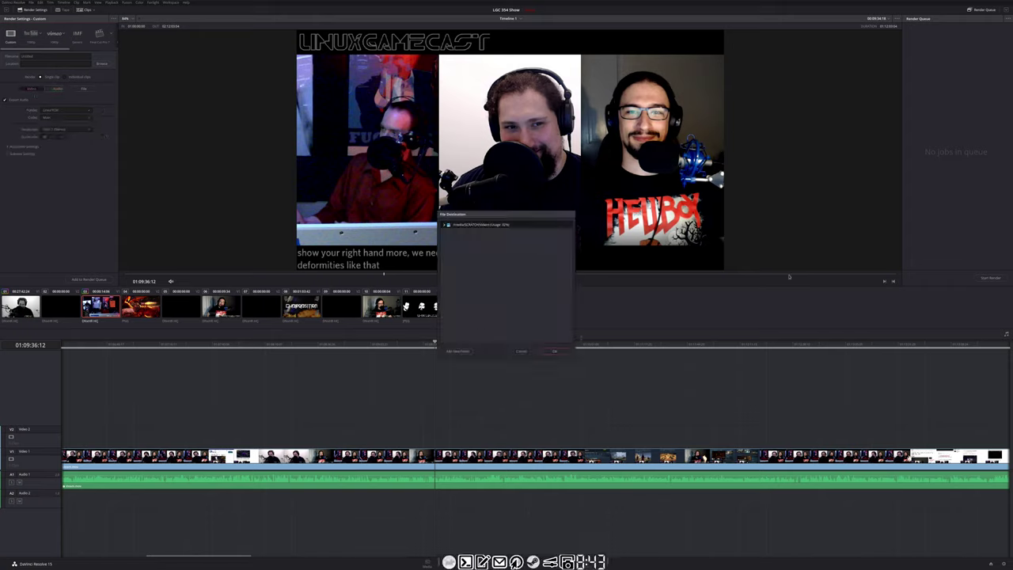
left_click(554, 353)
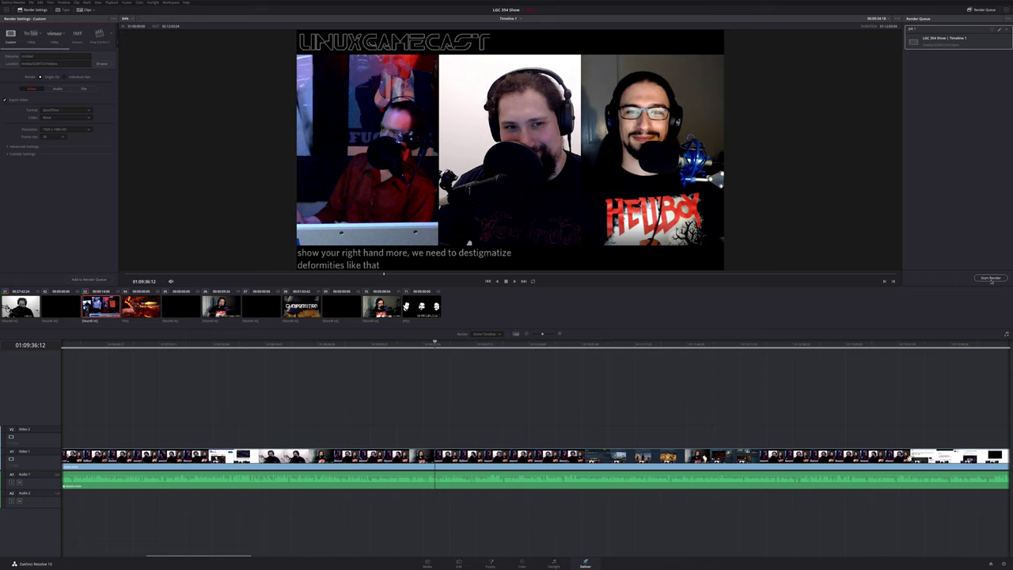
Return to the Edit page and skim the timeline backwards from the last clip to the first main clip.
left_click(460, 562)
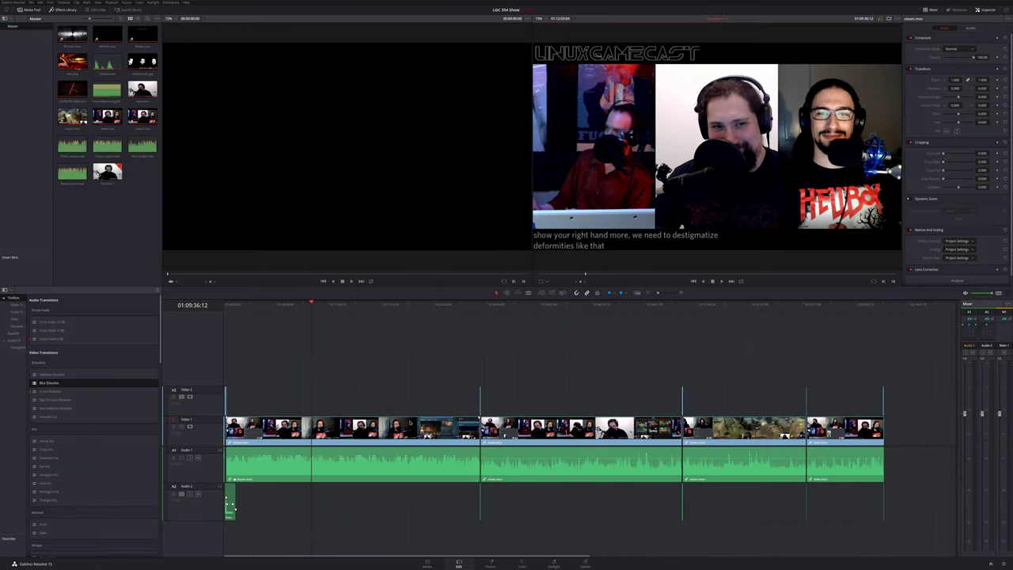
left_click(828, 304)
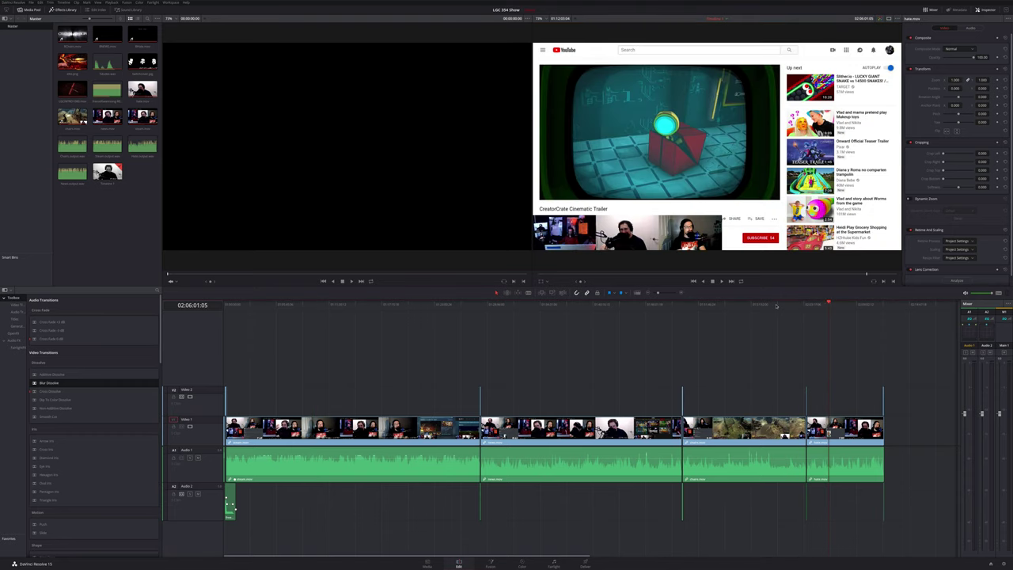
left_click_drag(777, 305, 758, 307)
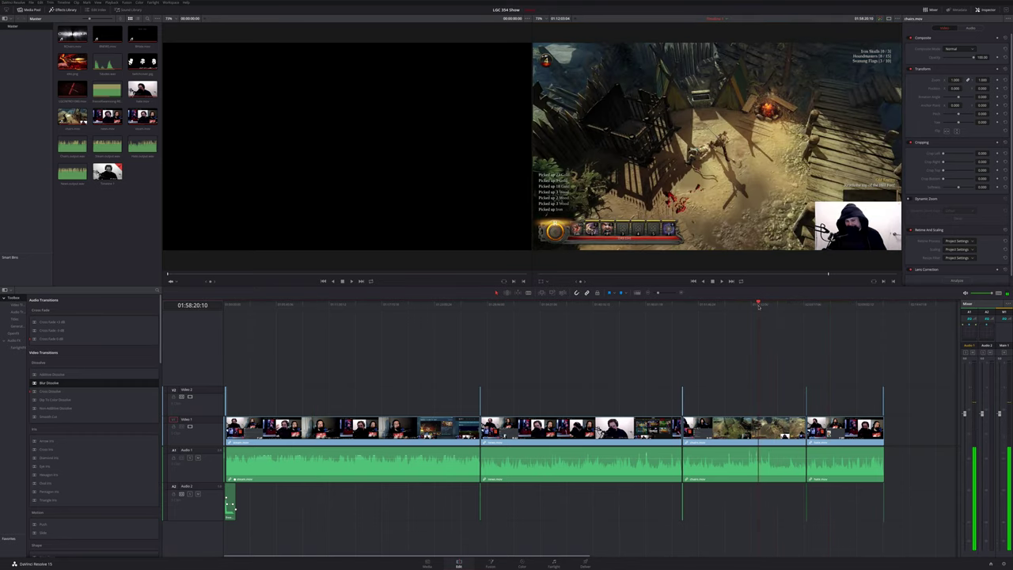
left_click(586, 304)
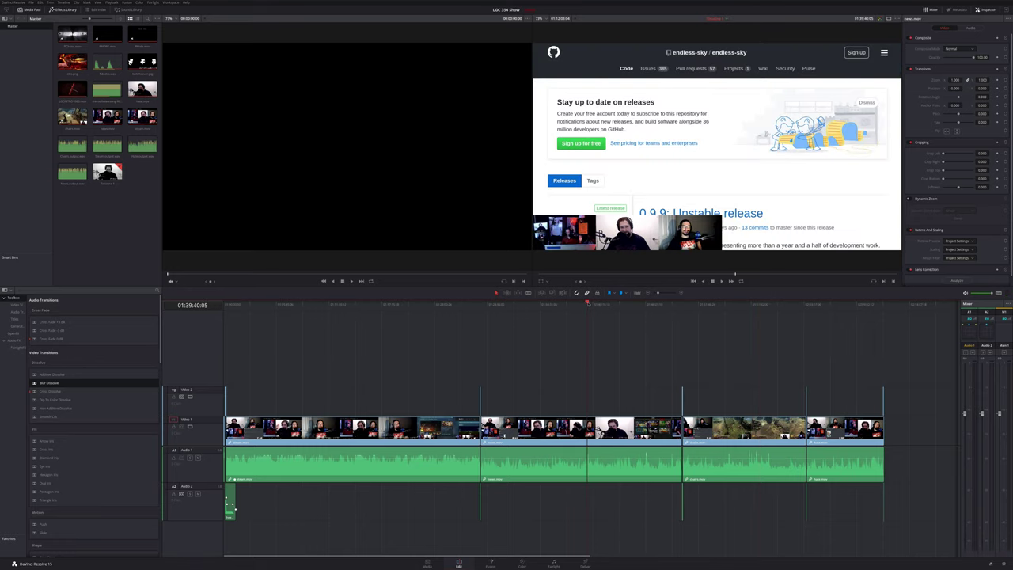
left_click_drag(587, 303, 404, 302)
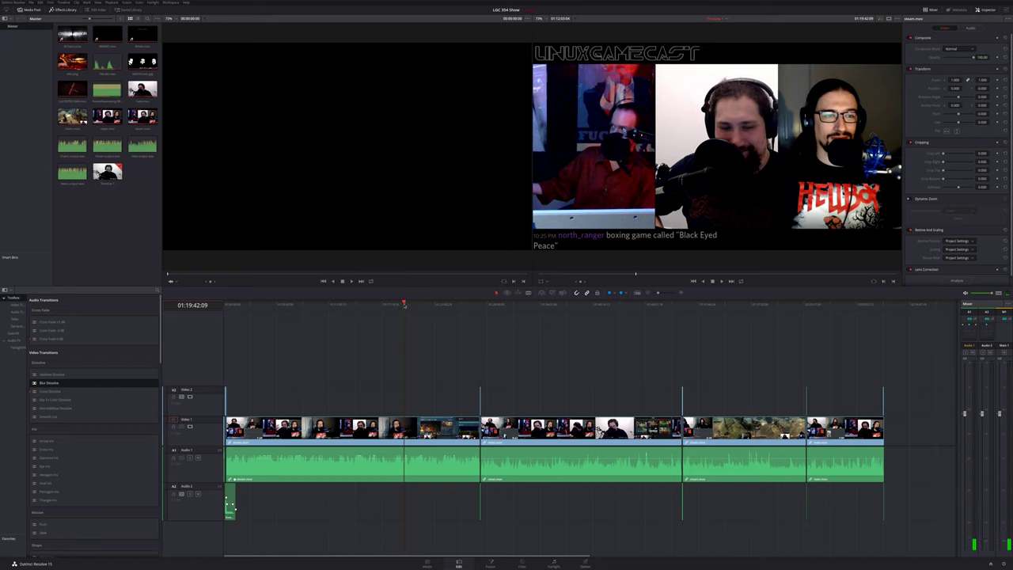
left_click_drag(404, 305, 375, 307)
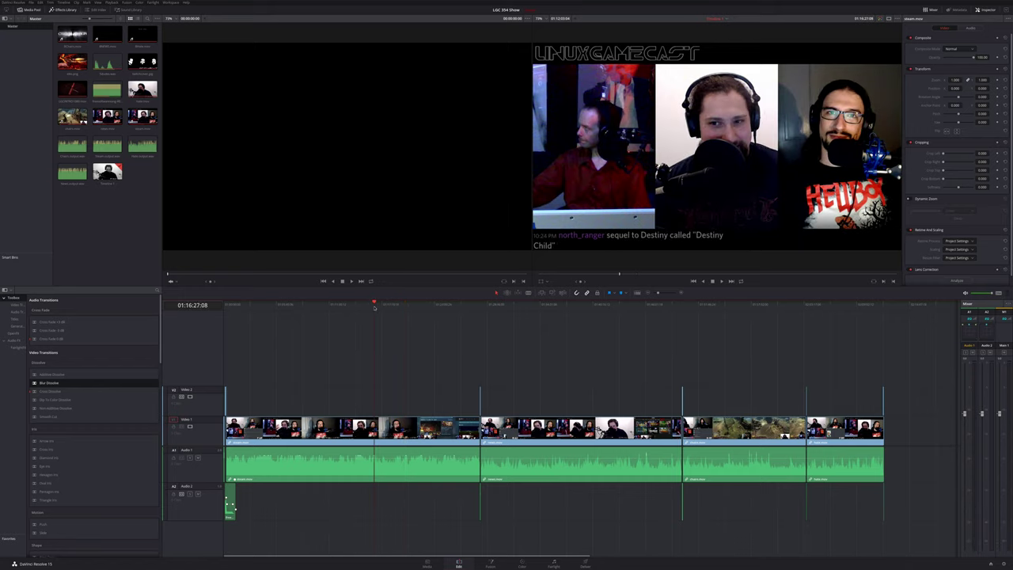
left_click(321, 306)
left_click_drag(320, 307, 301, 310)
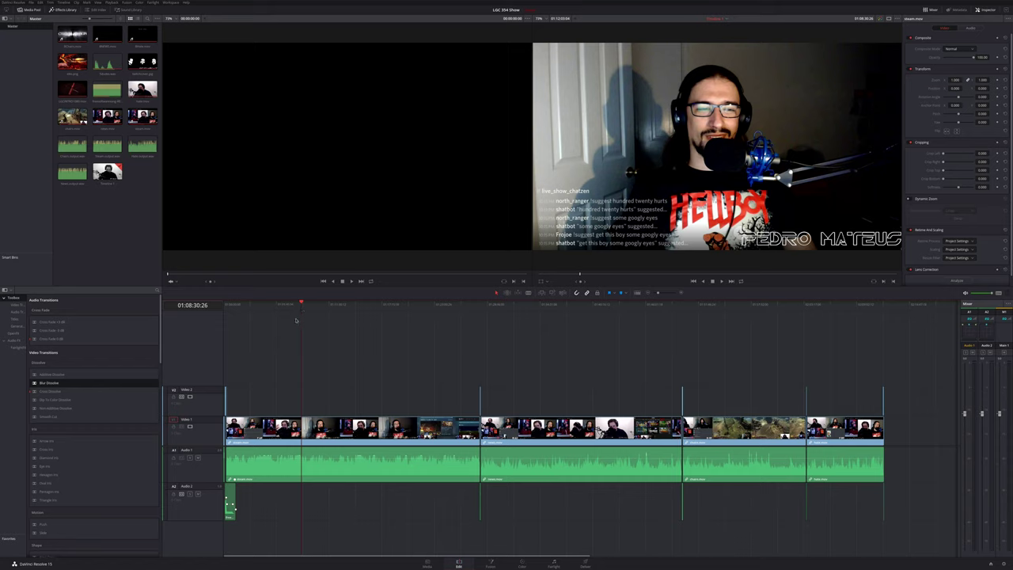
Play the show's opening from the timeline start through the intro, and move the playhead further into the first main clip.
left_click(228, 304)
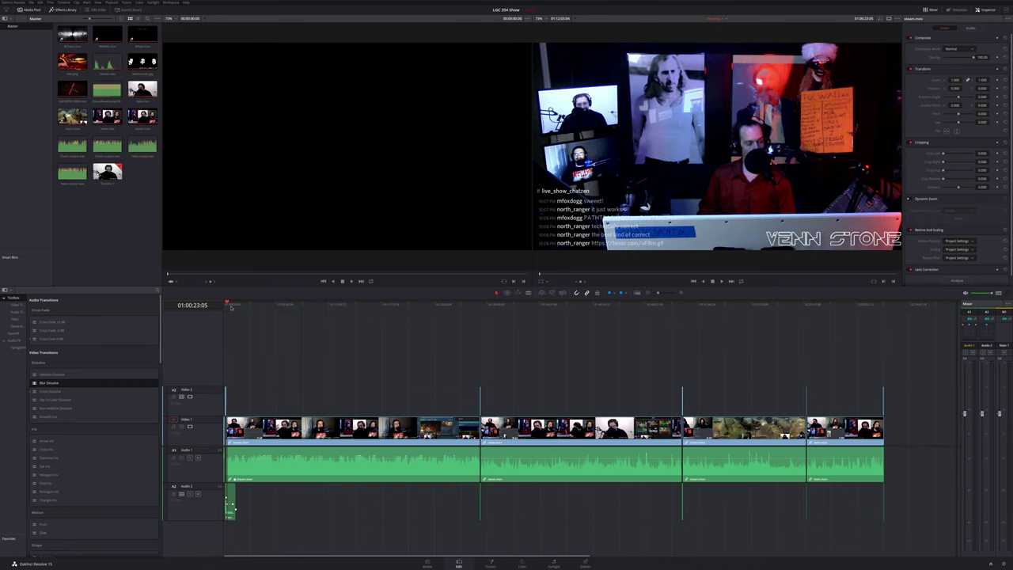
left_click(231, 307)
key("space")
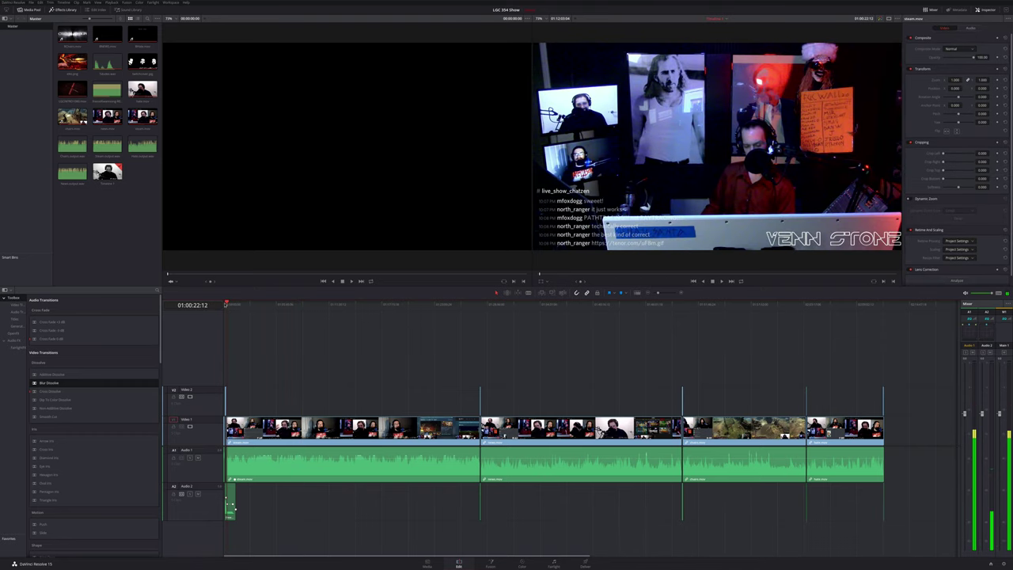
left_click(220, 304)
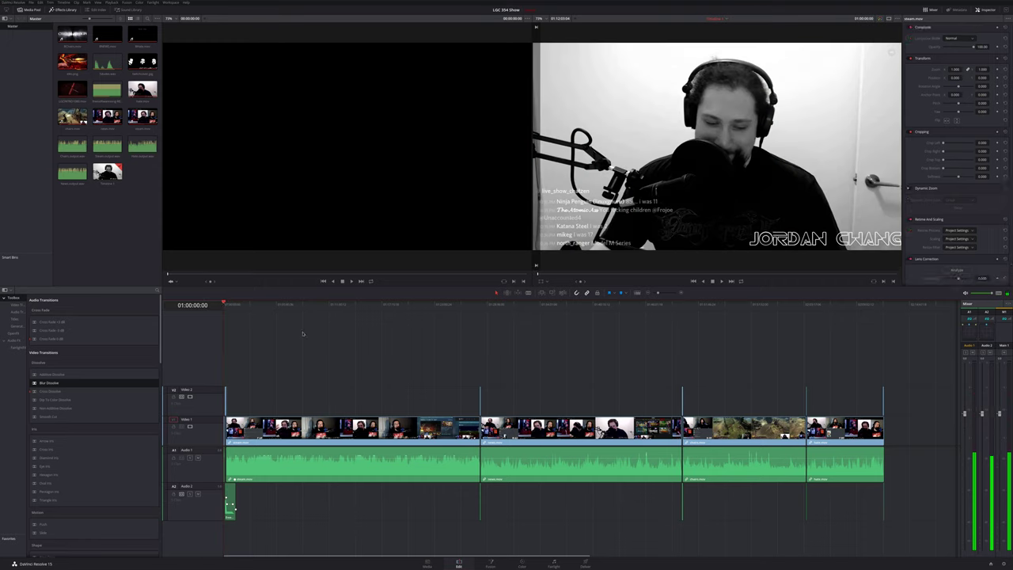
key("space")
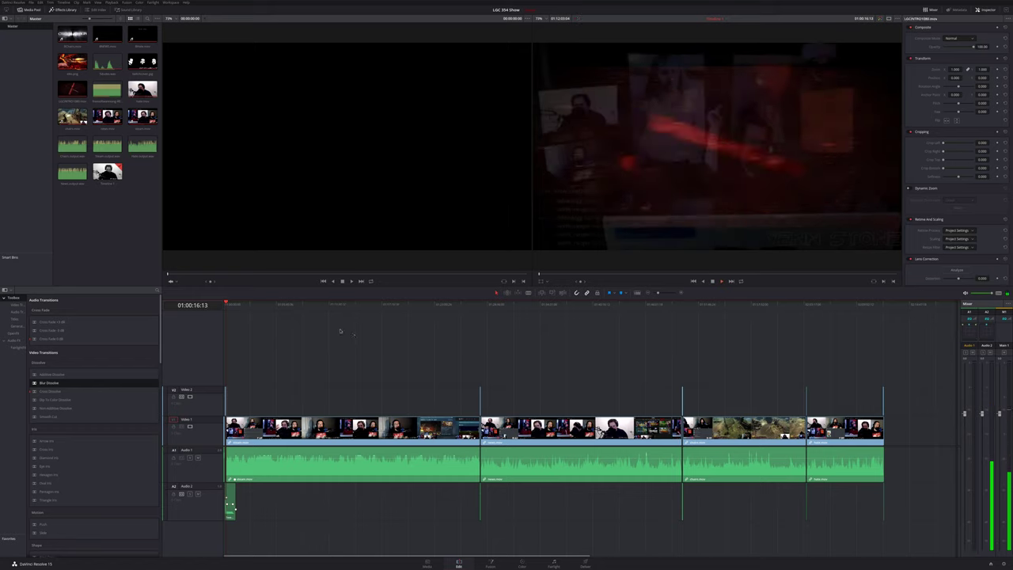
left_click(331, 305)
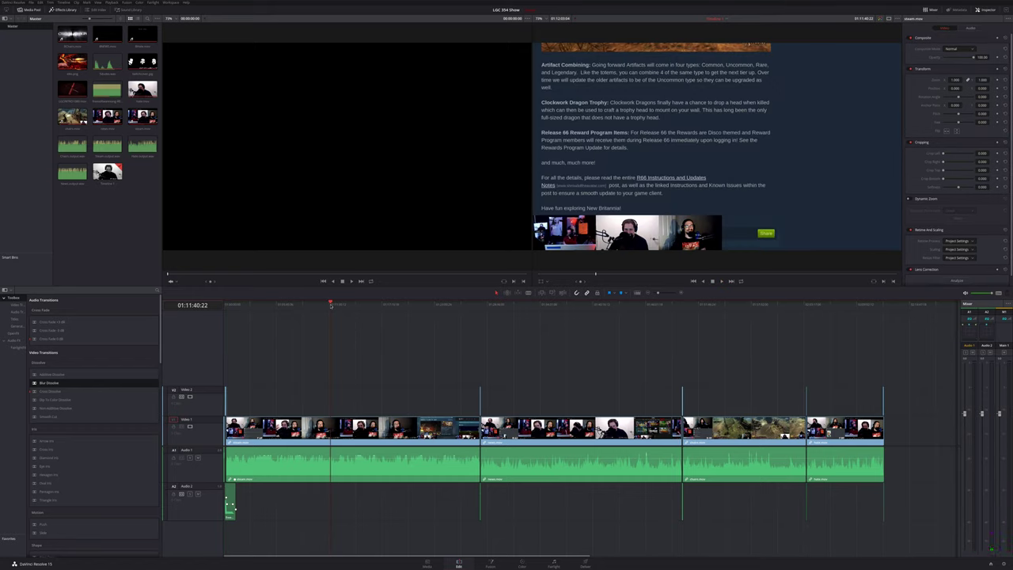